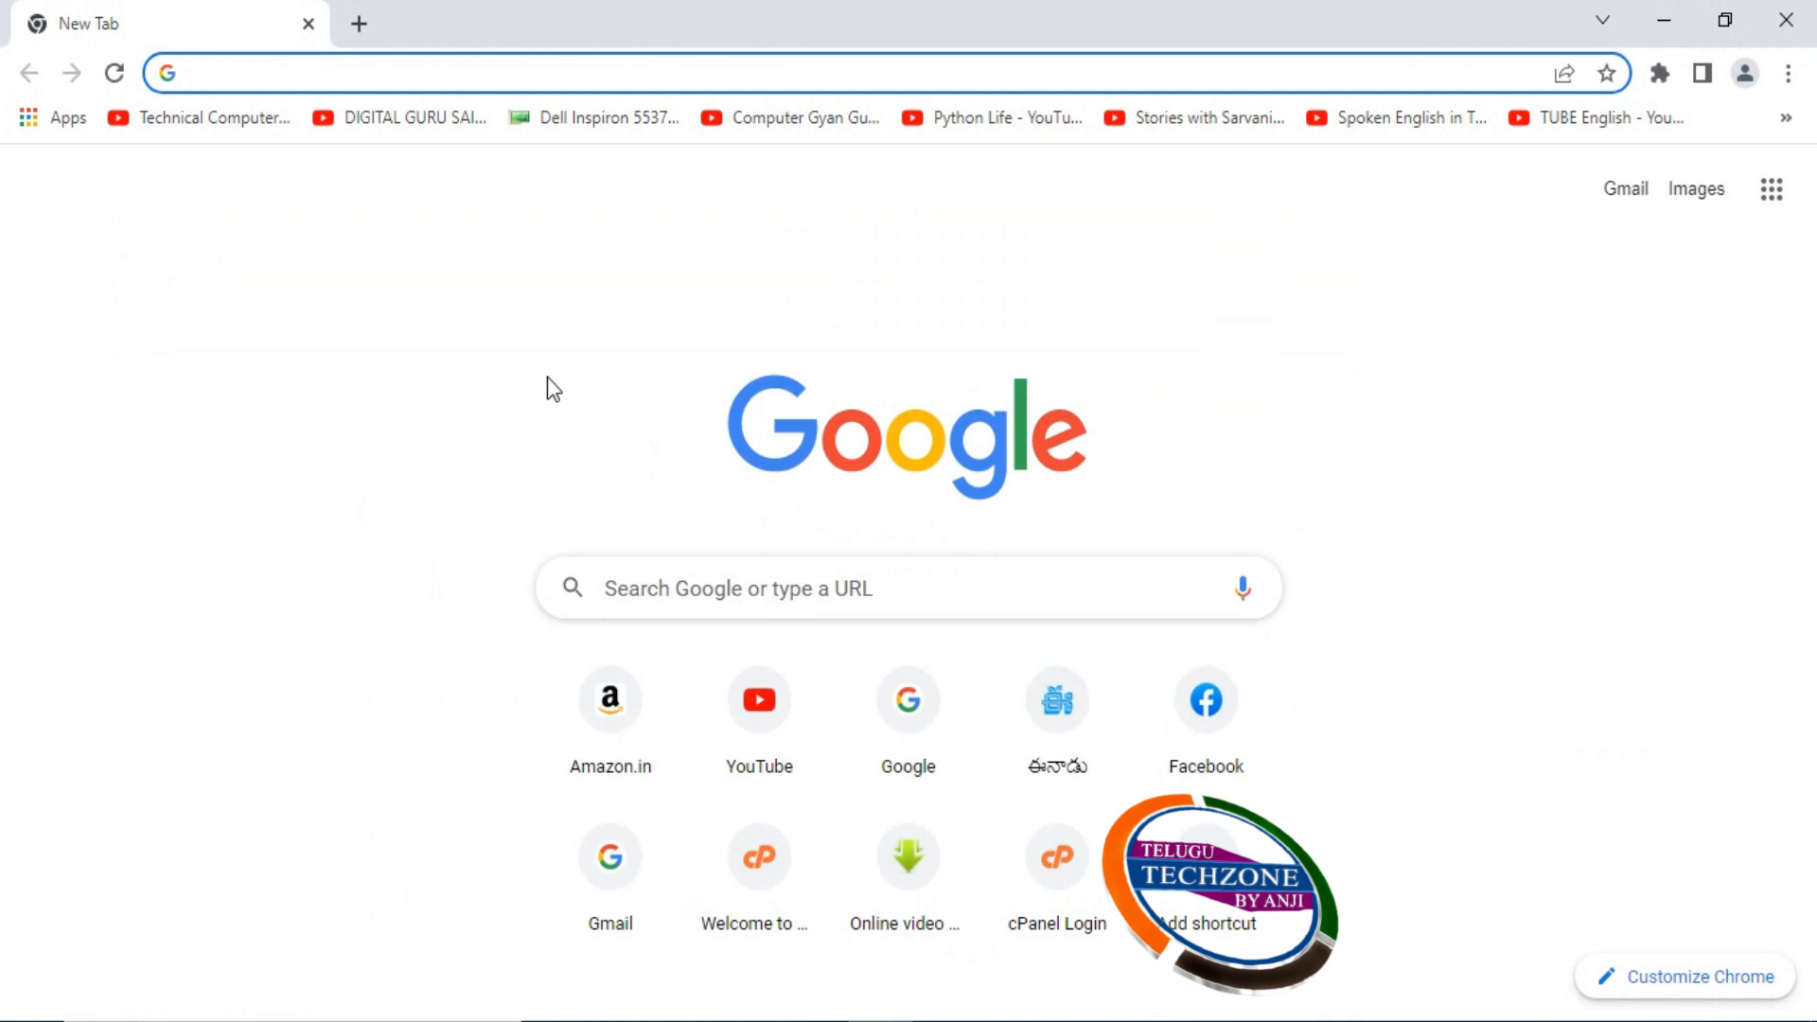
# - Open google.com and search for "google translate telugu typing"
pyautogui.write('go')
pyautogui.press('Return')
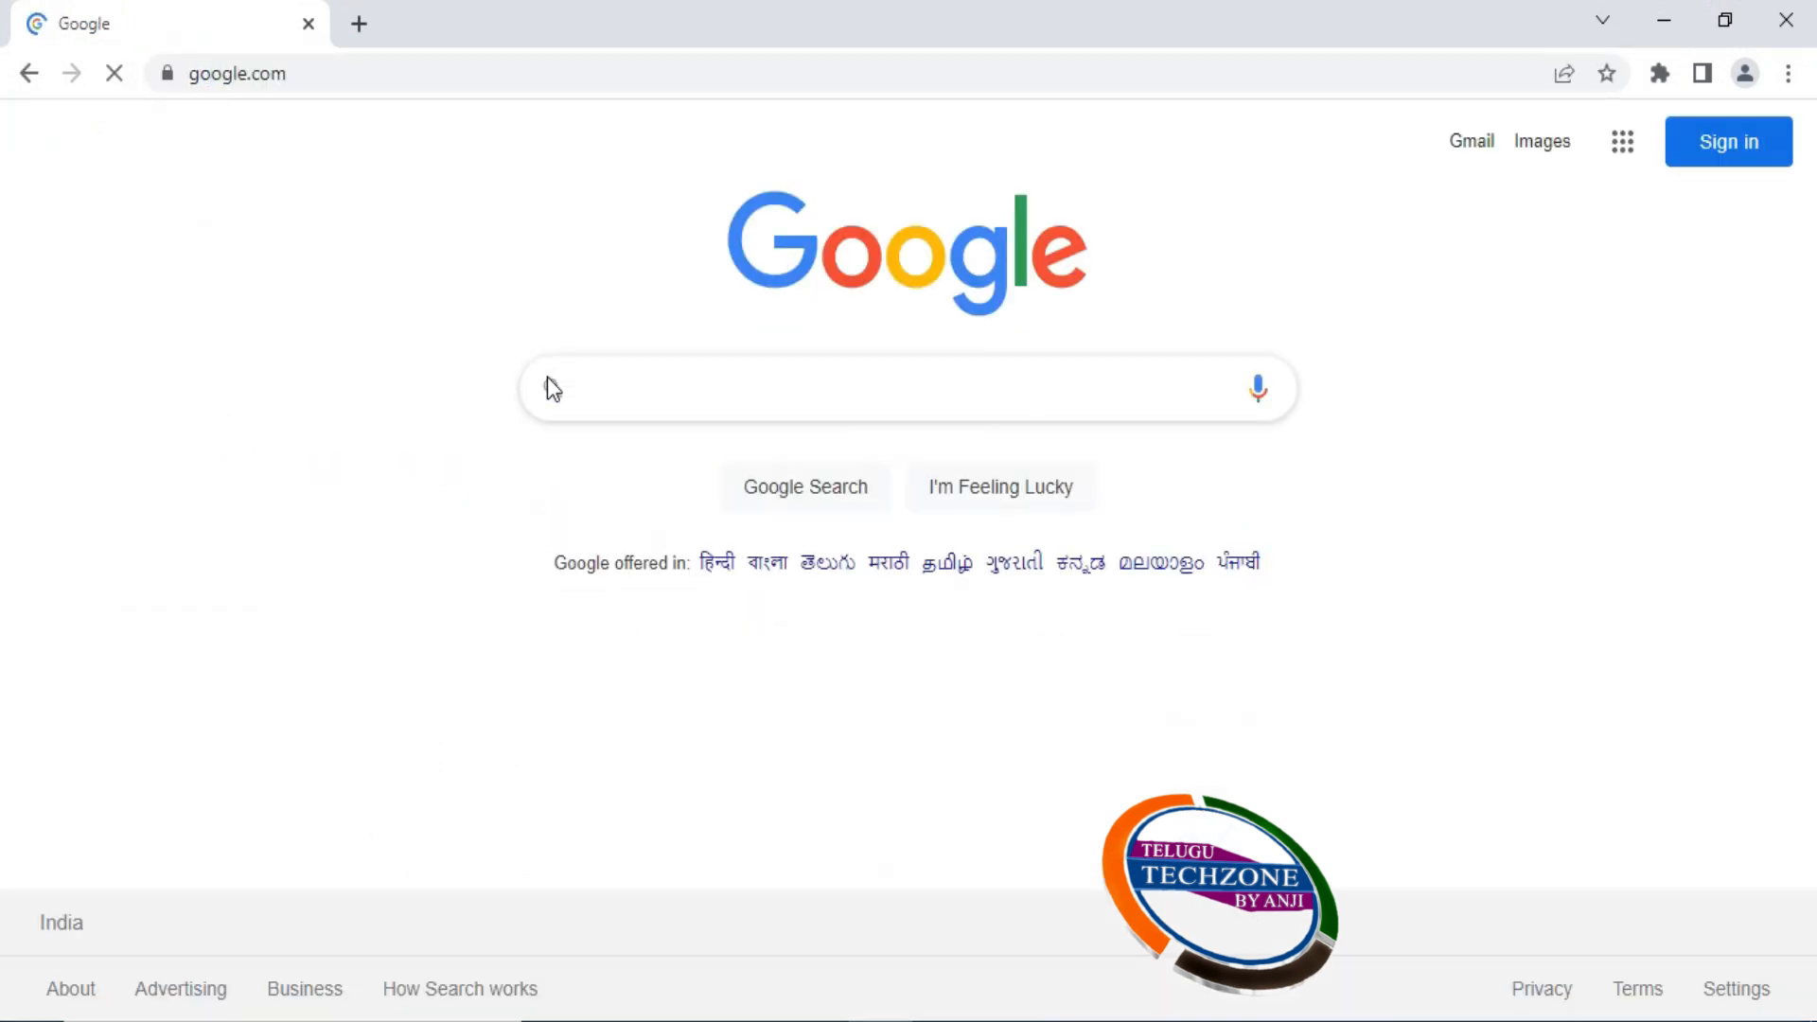
pyautogui.write('google')
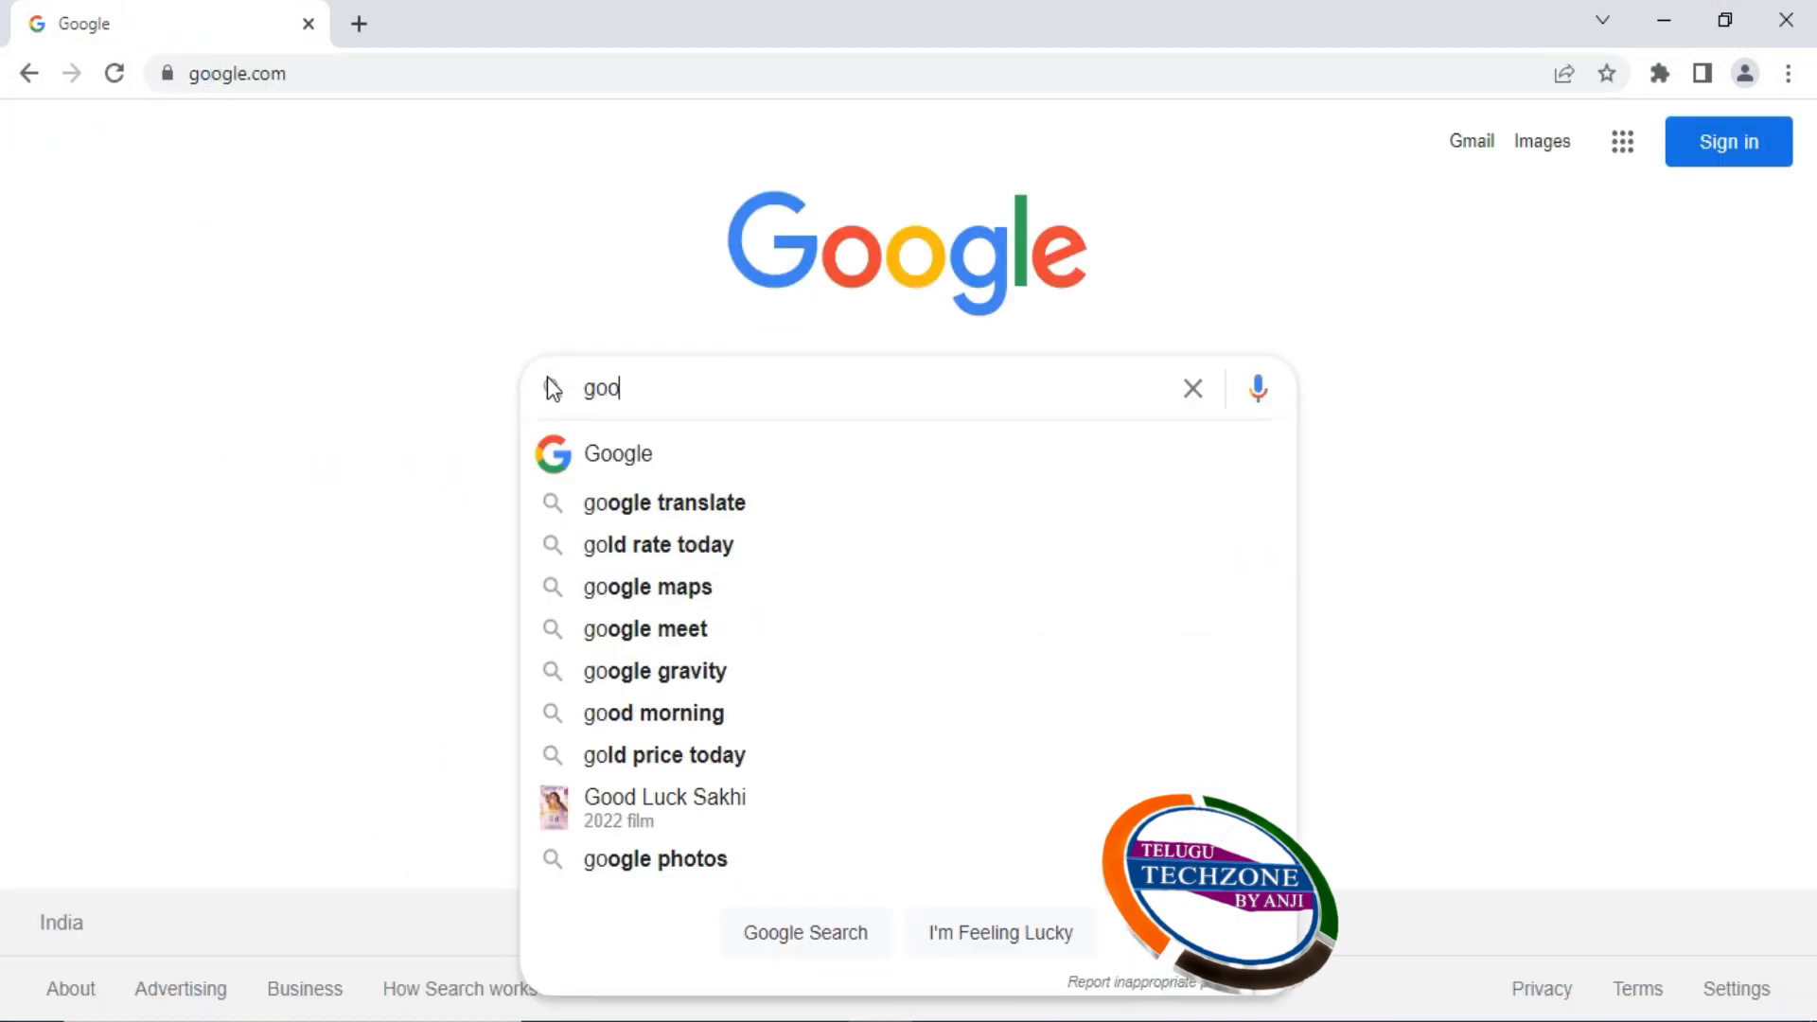
pyautogui.press('Down')
pyautogui.press('Down')
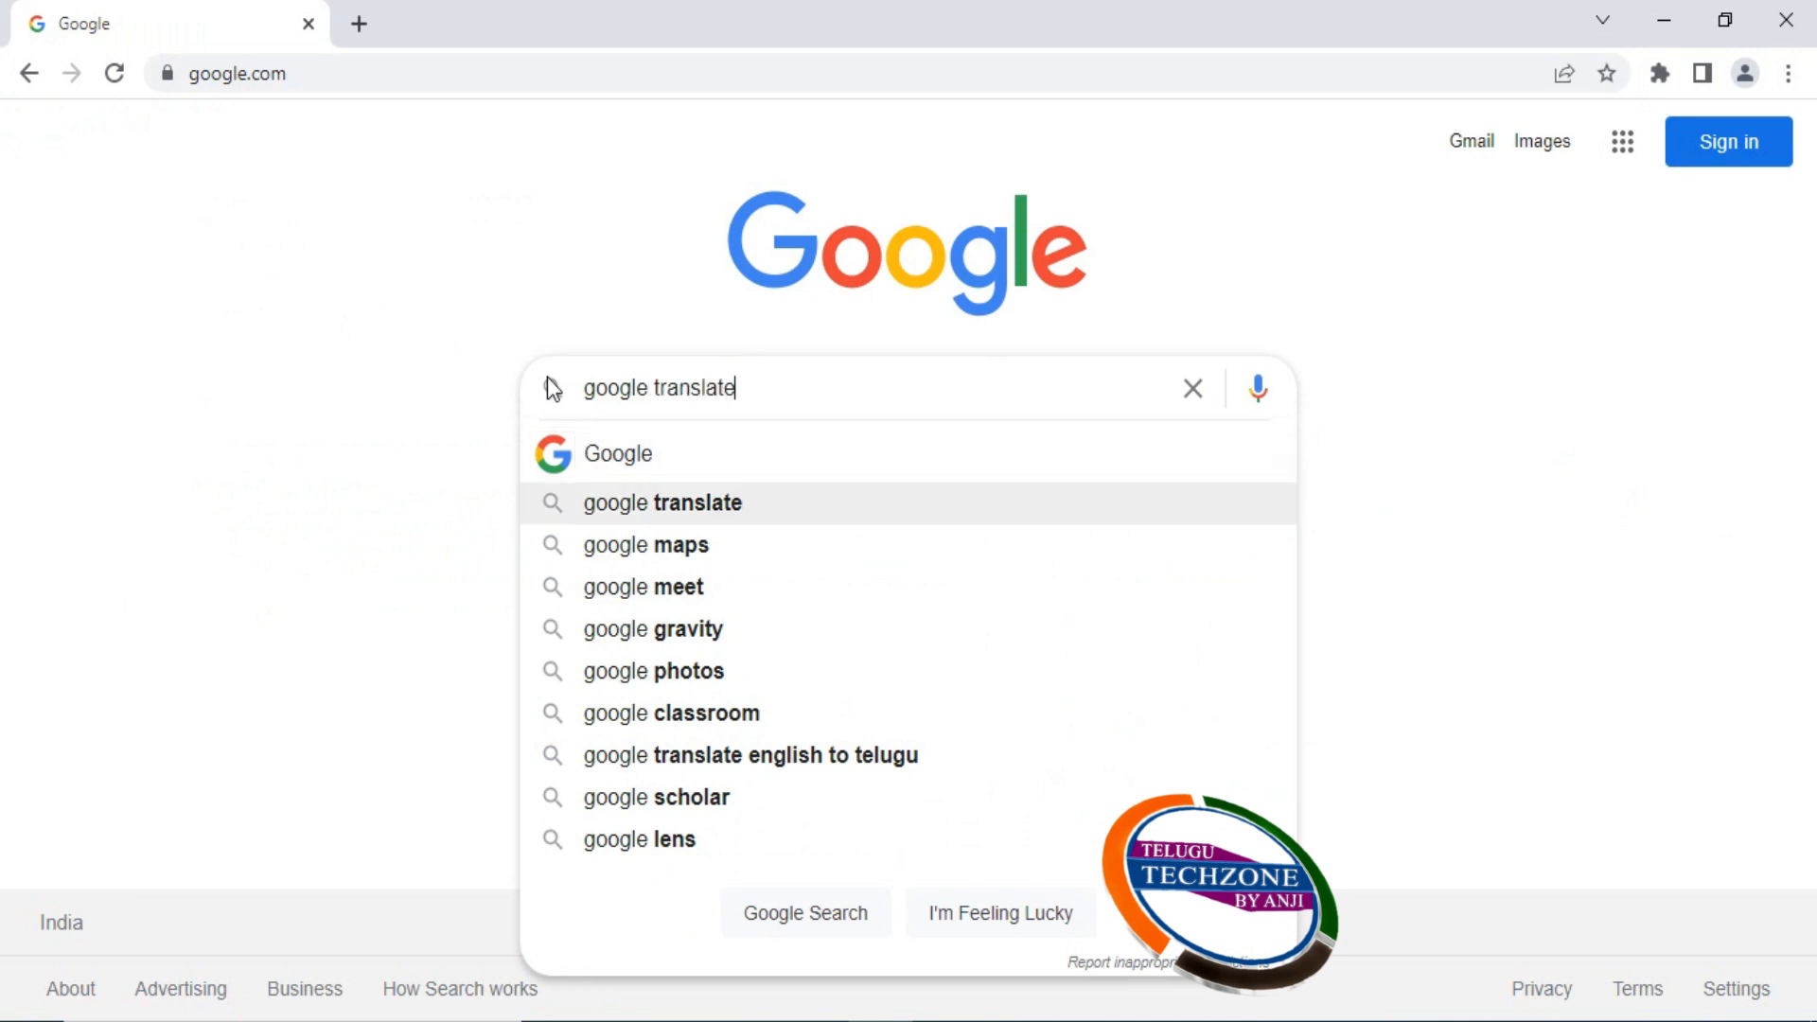
pyautogui.write('telugu typing')
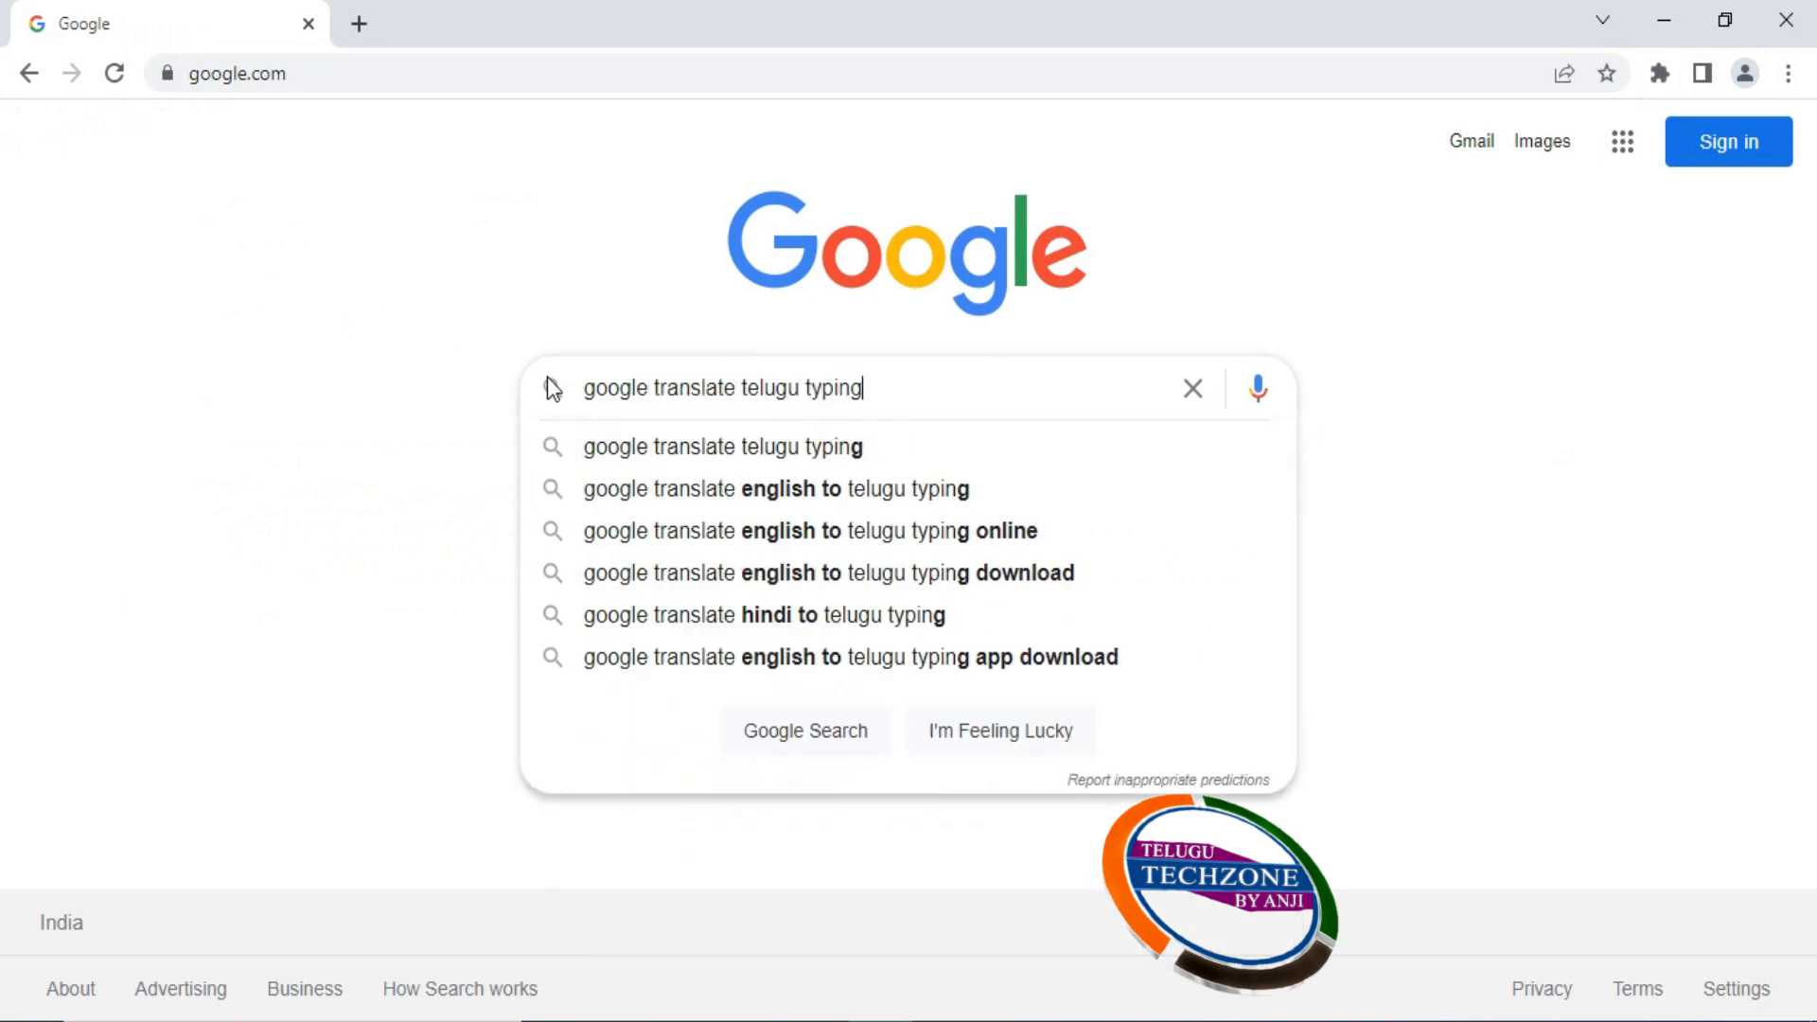
pyautogui.press('Return')
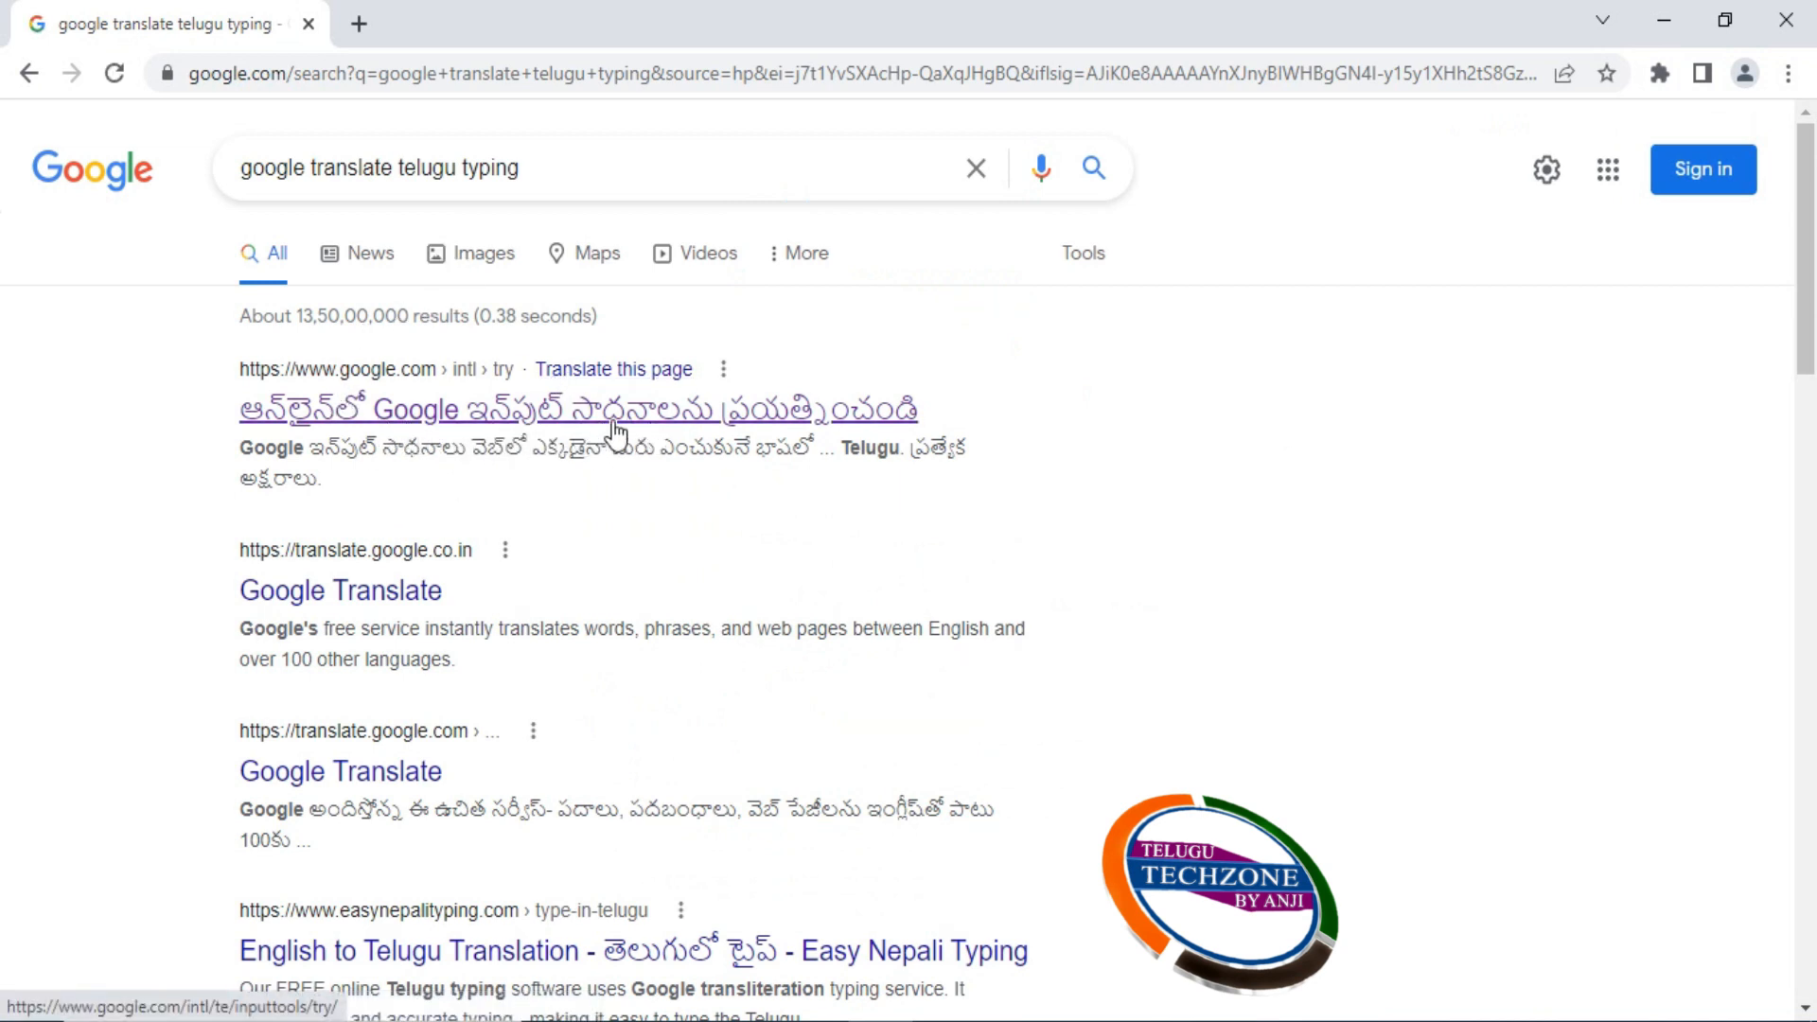
# - Open the Telugu Google Input Tools try-it page and transliterate "photoshop lo" into the Telugu text ఫోటోషాప్ లో
pyautogui.click(442, 414)
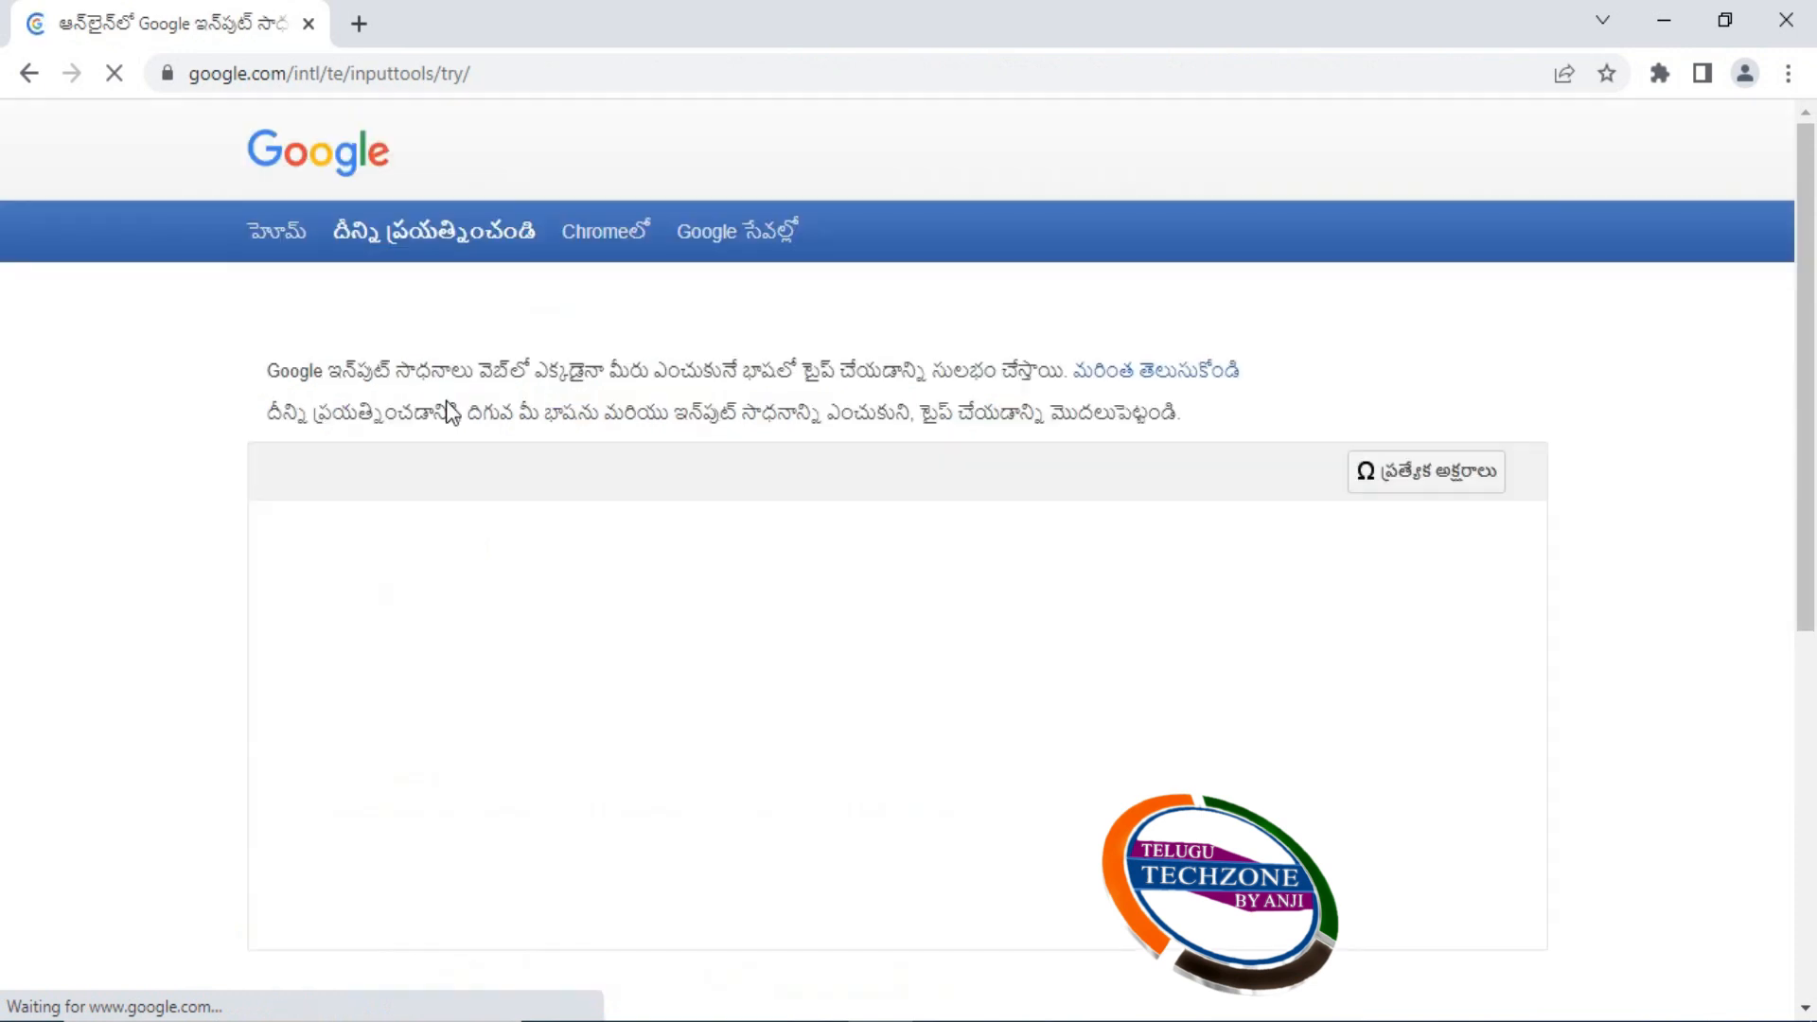
pyautogui.click(460, 549)
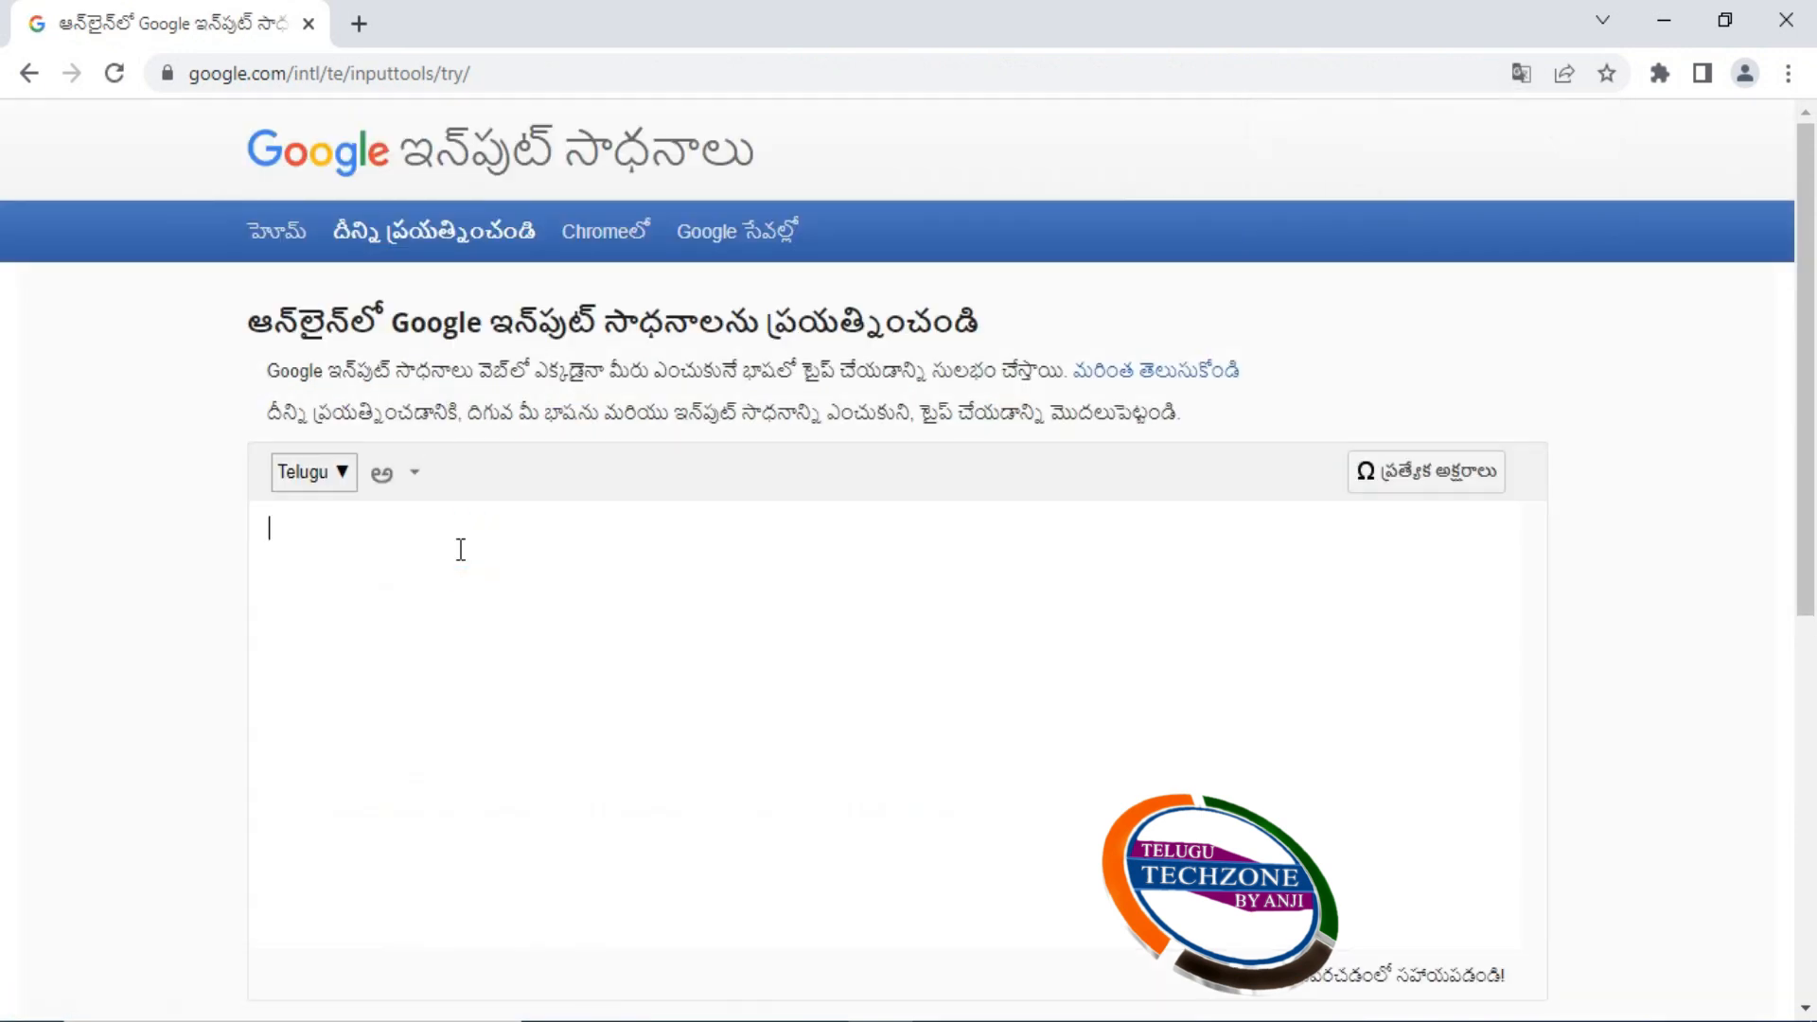
pyautogui.write('photoshop')
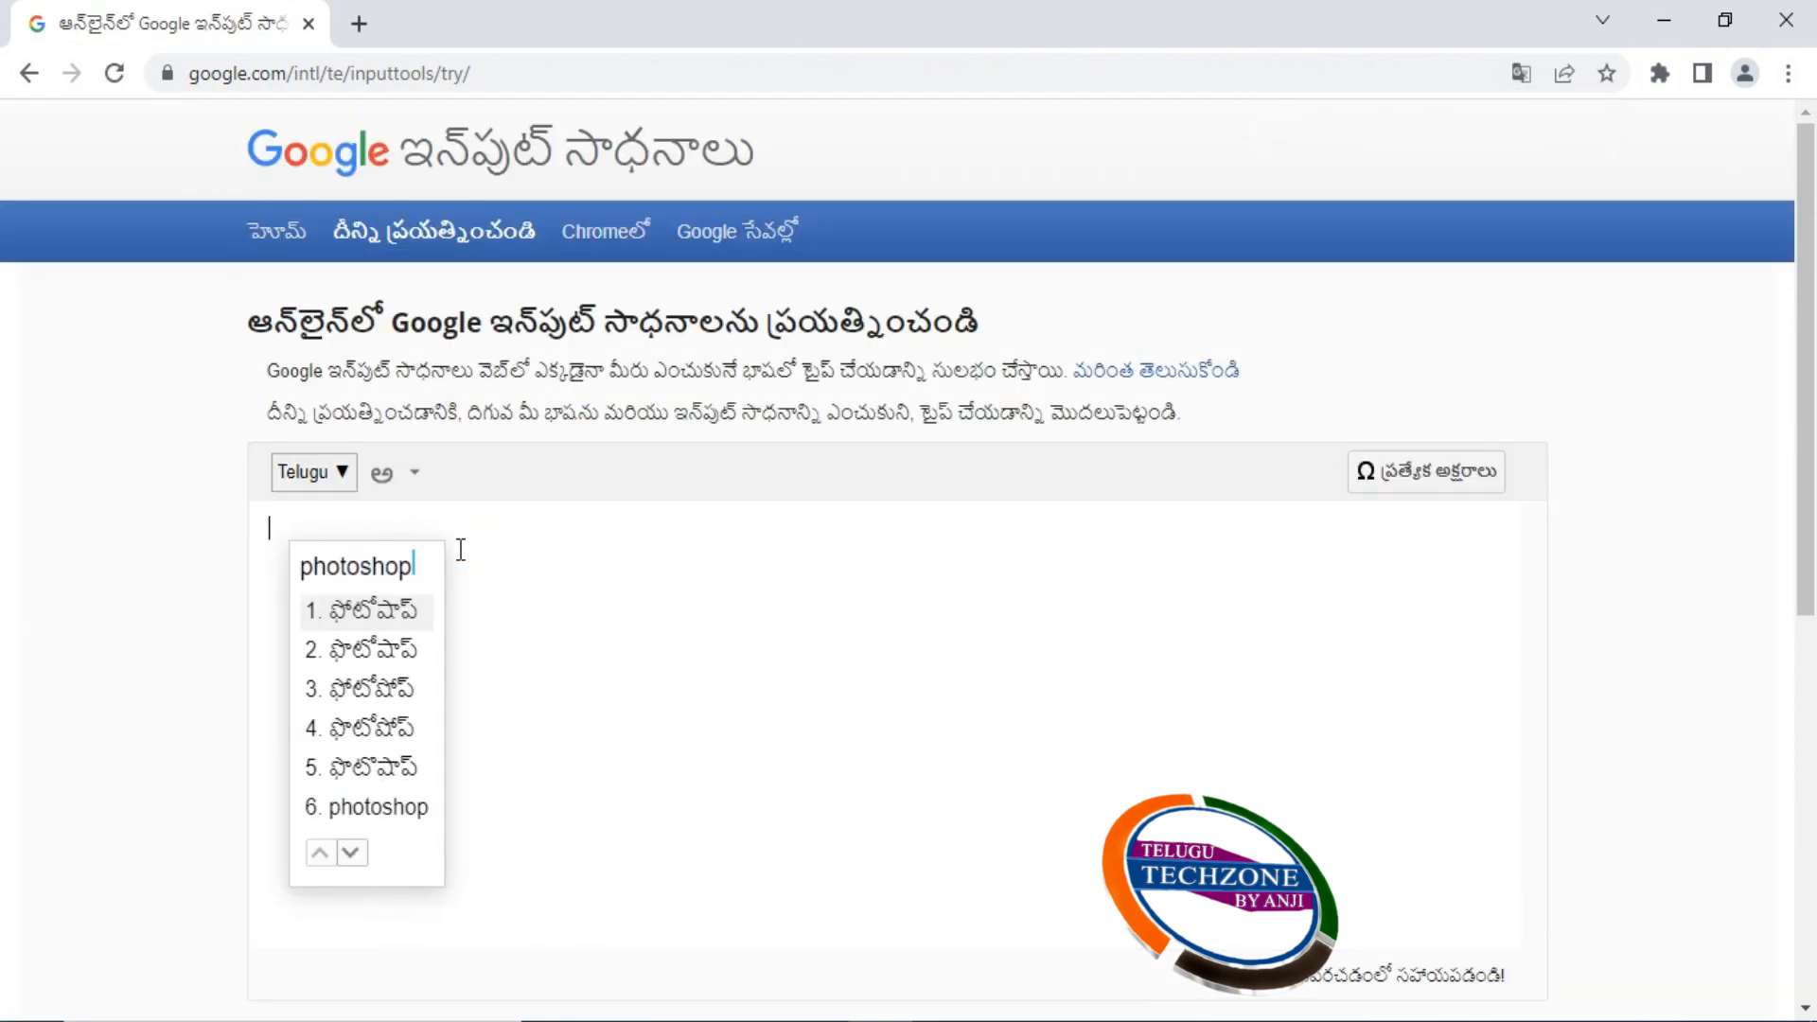
pyautogui.write(' lo')
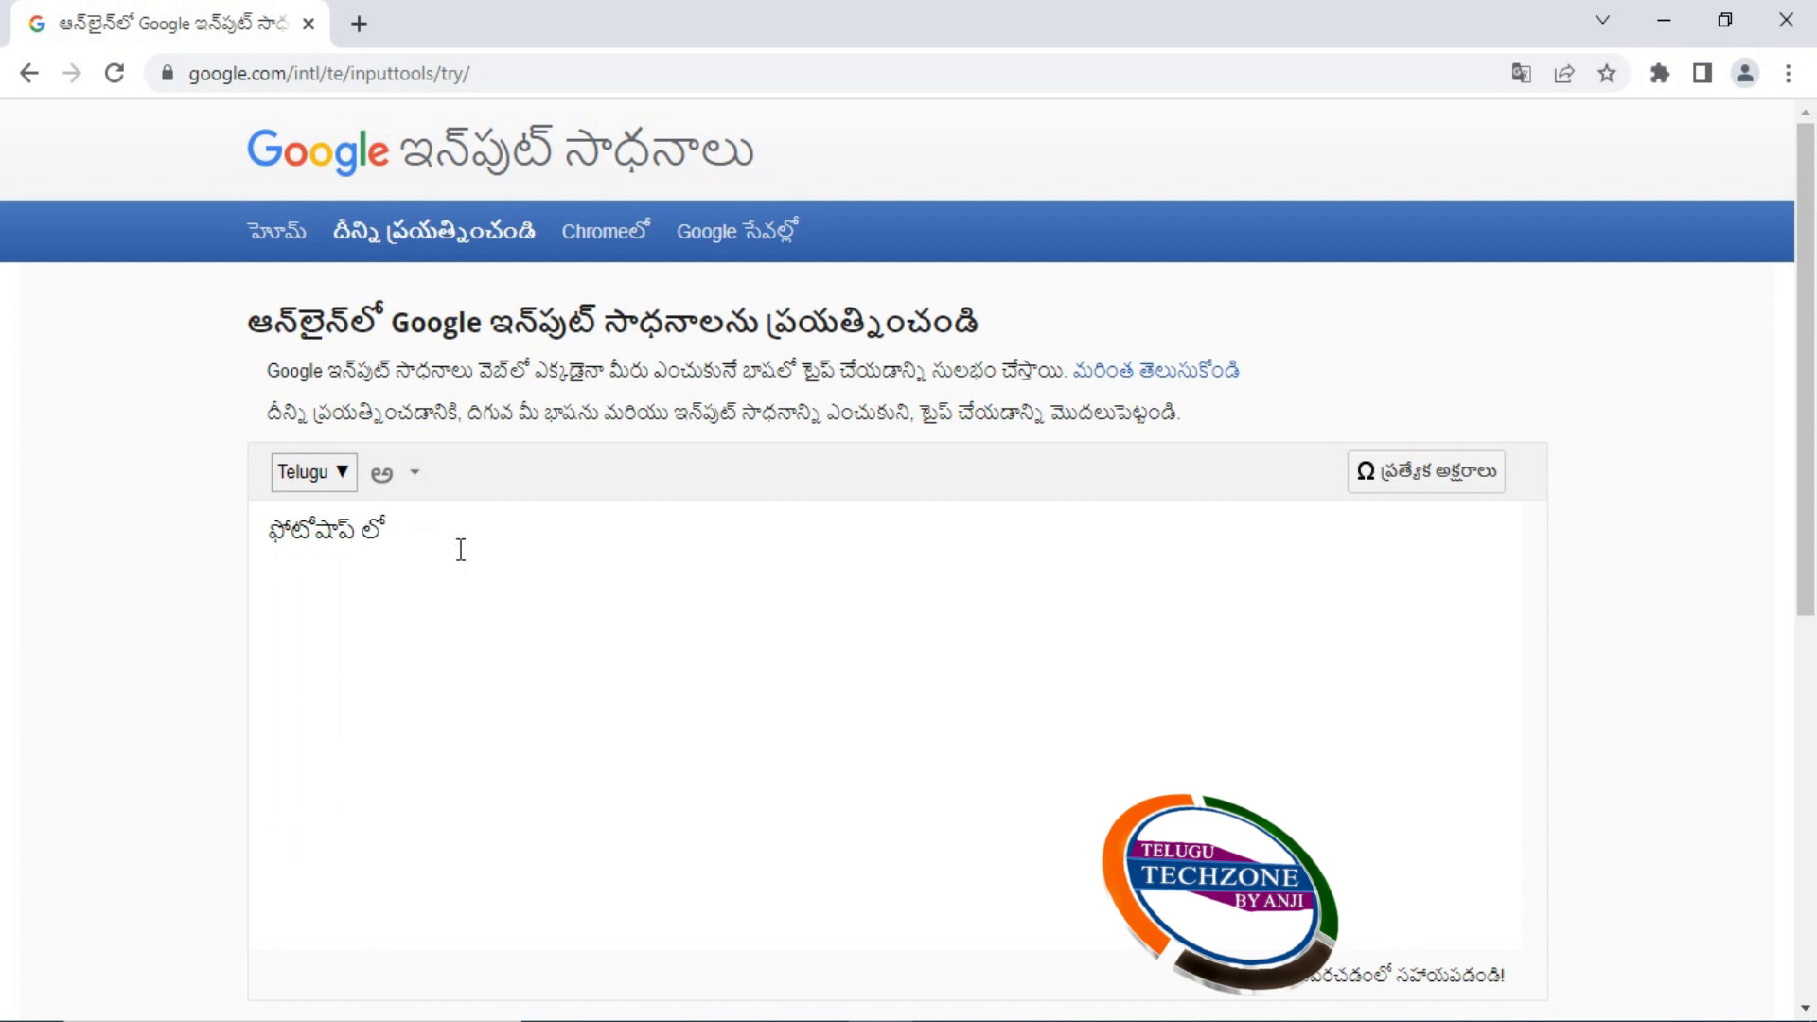
# - Select the whole transliterated Telugu phrase in the editor and copy it
pyautogui.click(440, 551)
pyautogui.moveTo(438, 551); pyautogui.dragTo(245, 519)
pyautogui.hotkey('ctrl', 'c')
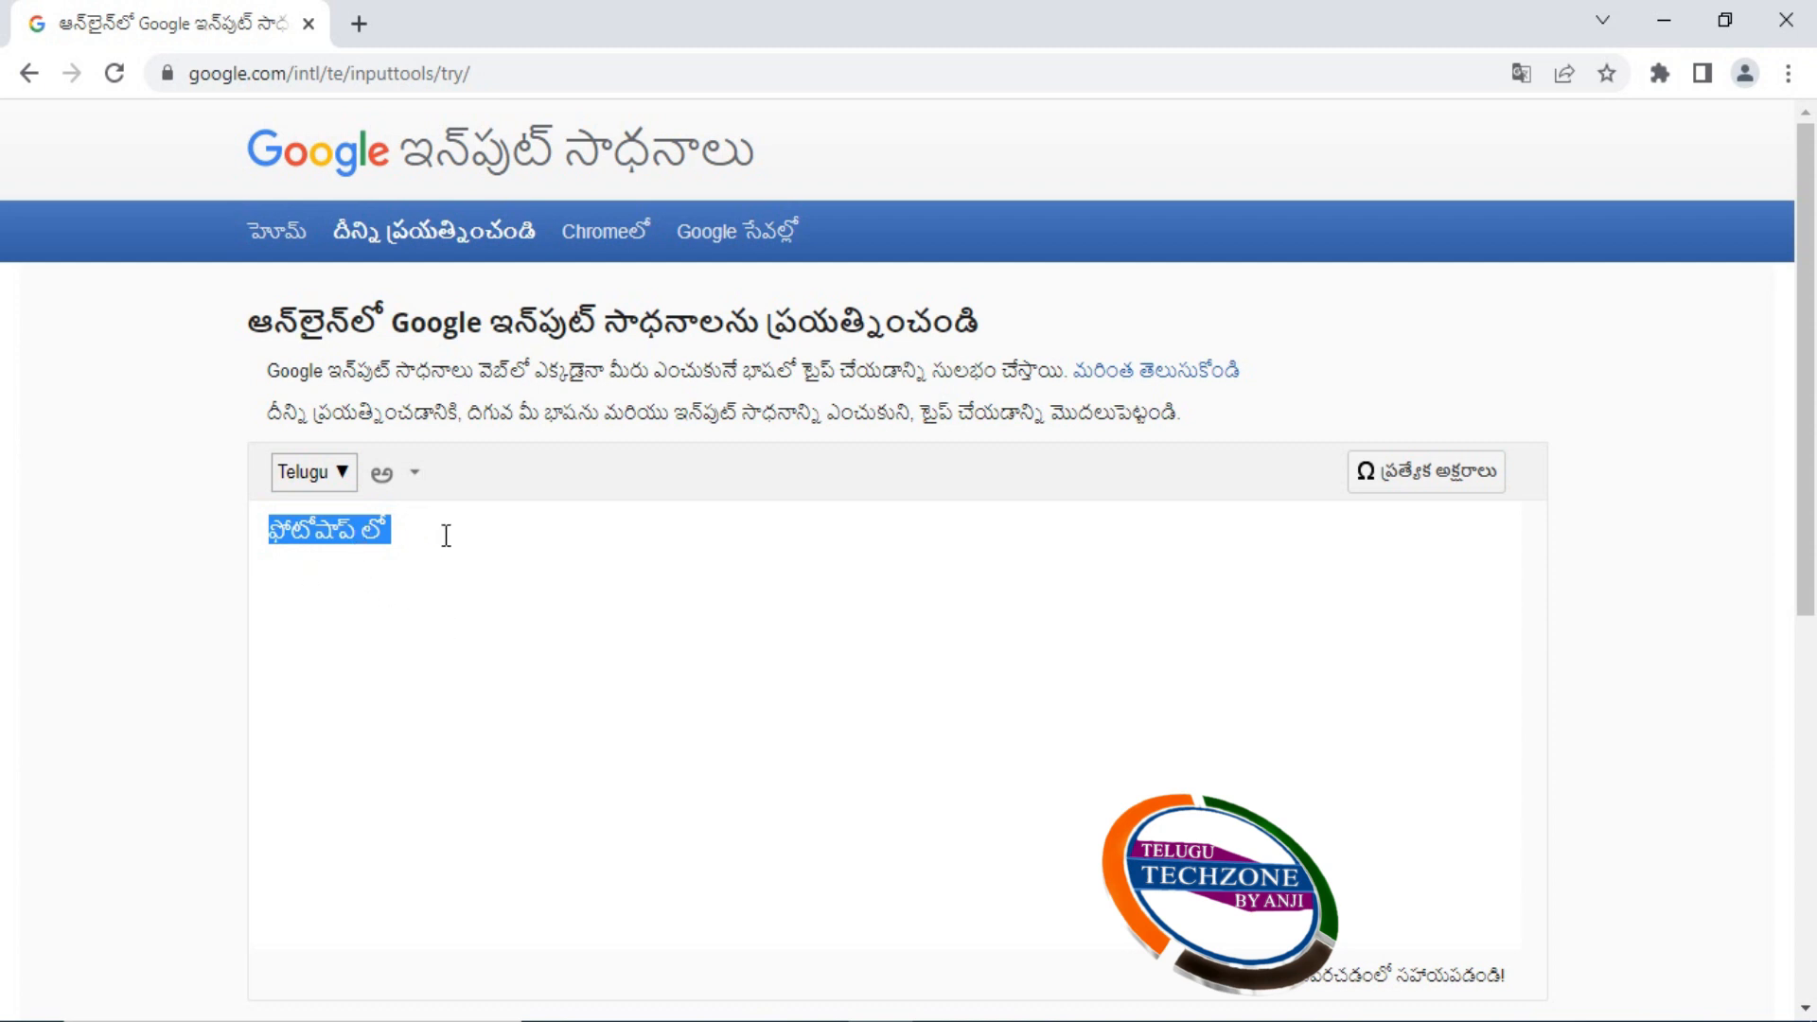
# - In a new browser tab, search Google for "unicode to non unicode" and open the kolichala.com Unicode to non-Unicode font converter
pyautogui.click(354, 26)
pyautogui.write('google.com')
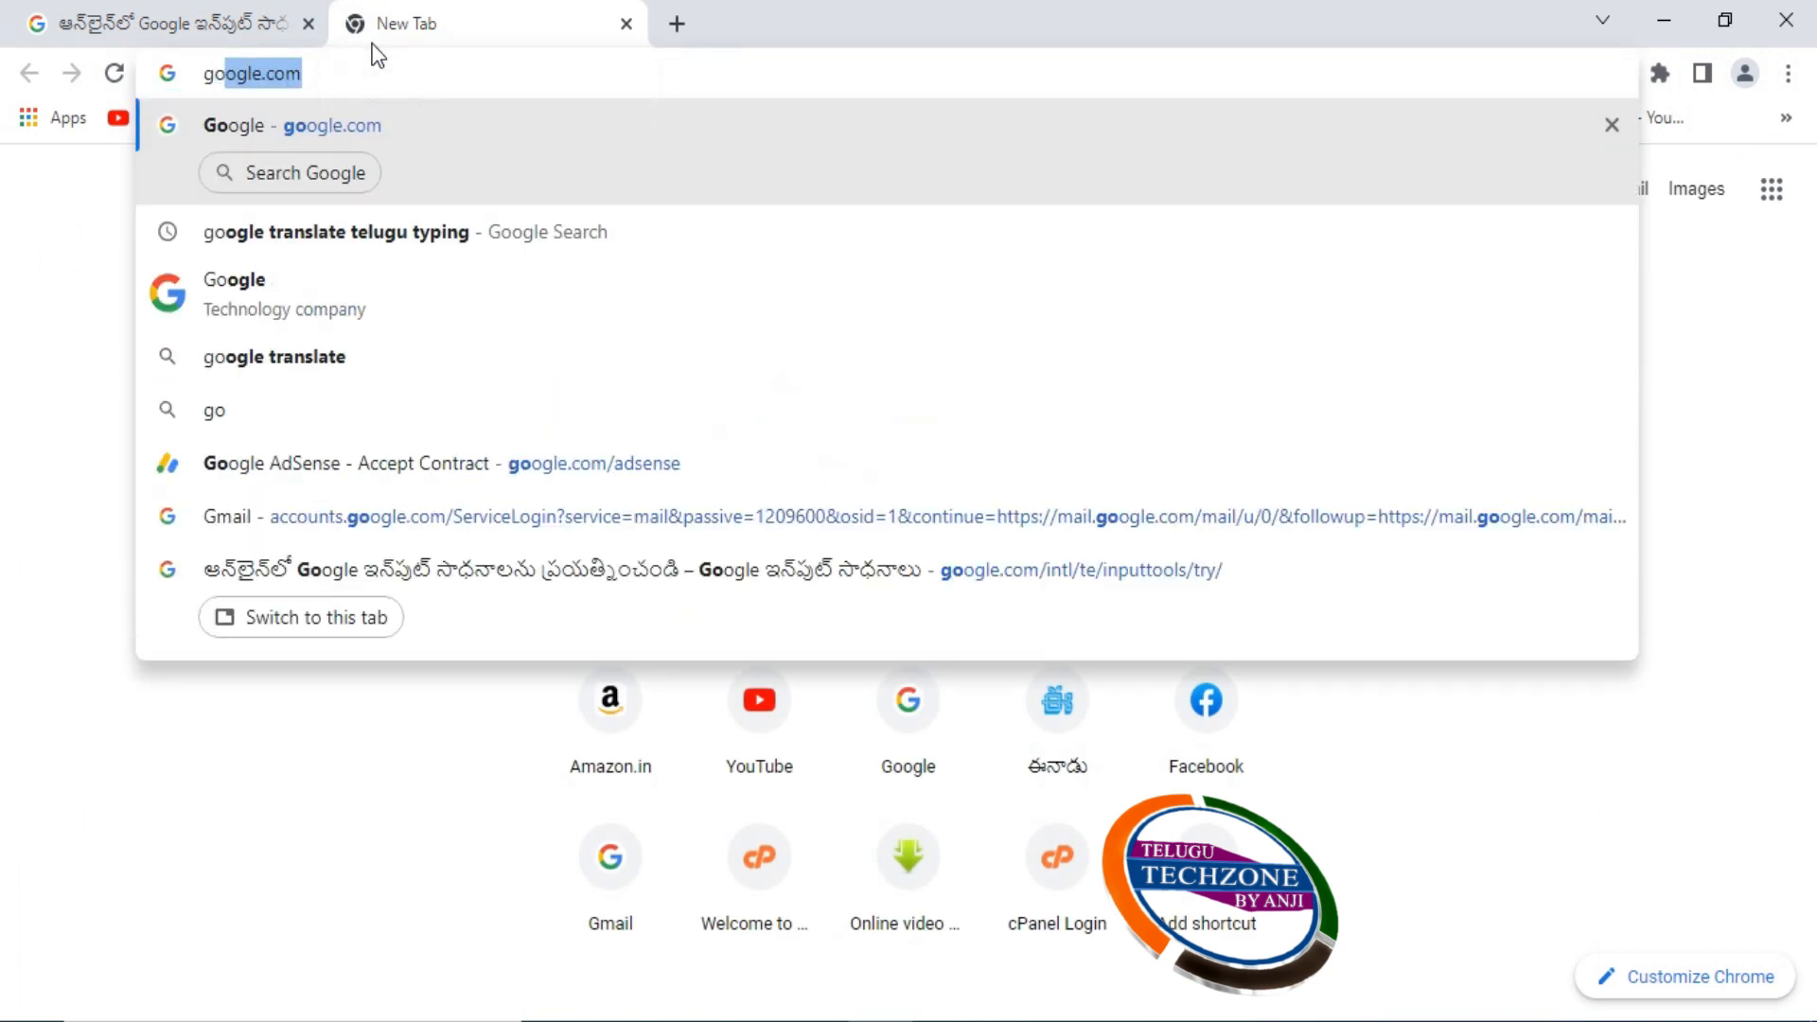
pyautogui.press('Return')
pyautogui.write('u')
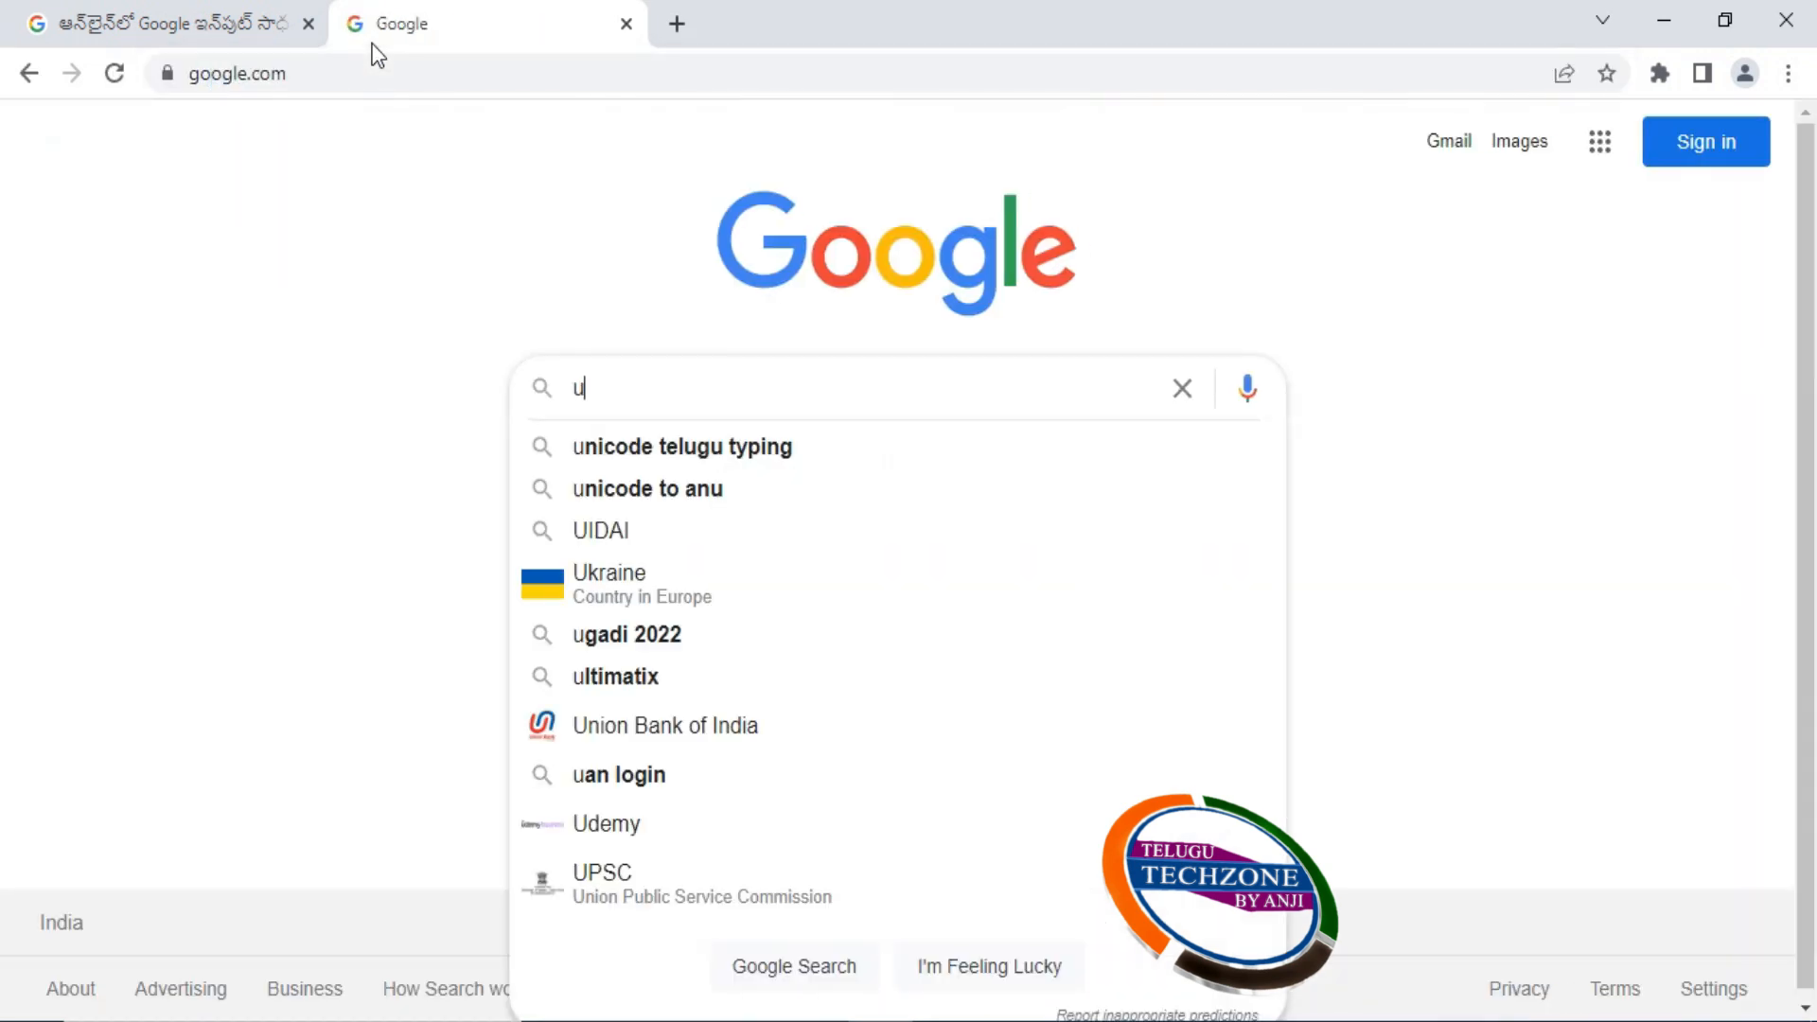
pyautogui.write('nicode to ')
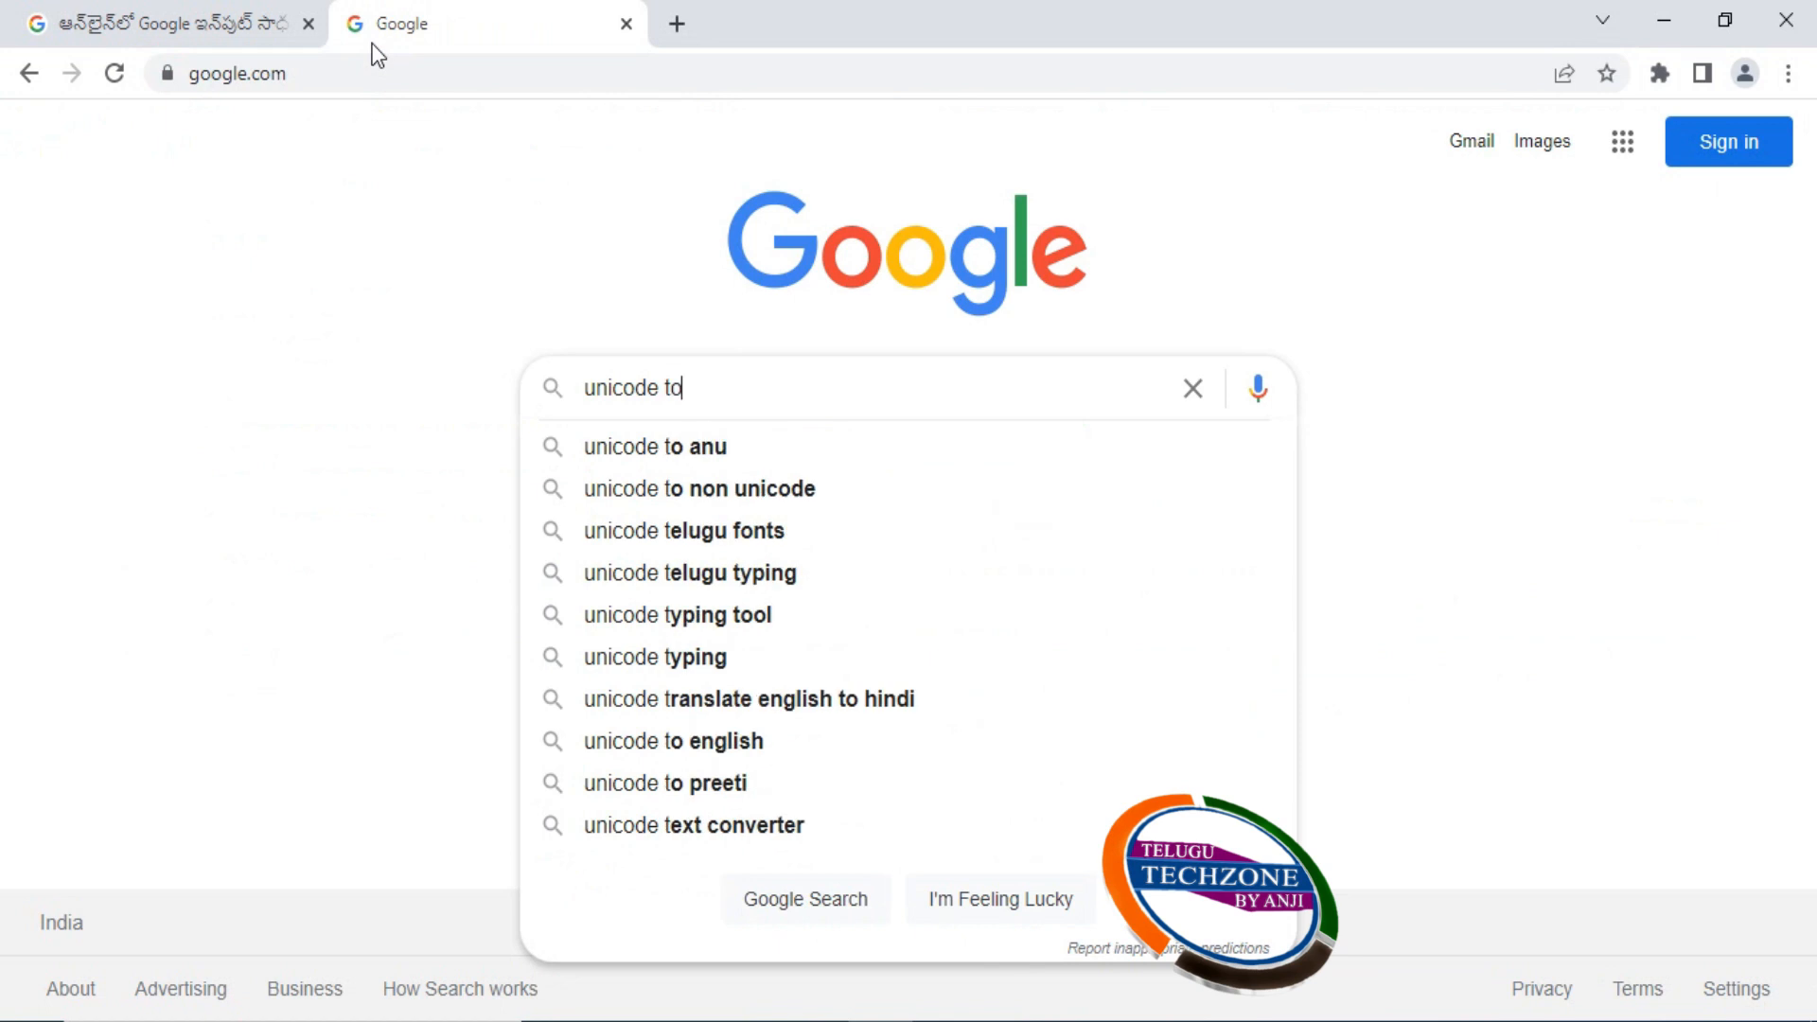
pyautogui.write('non unicode')
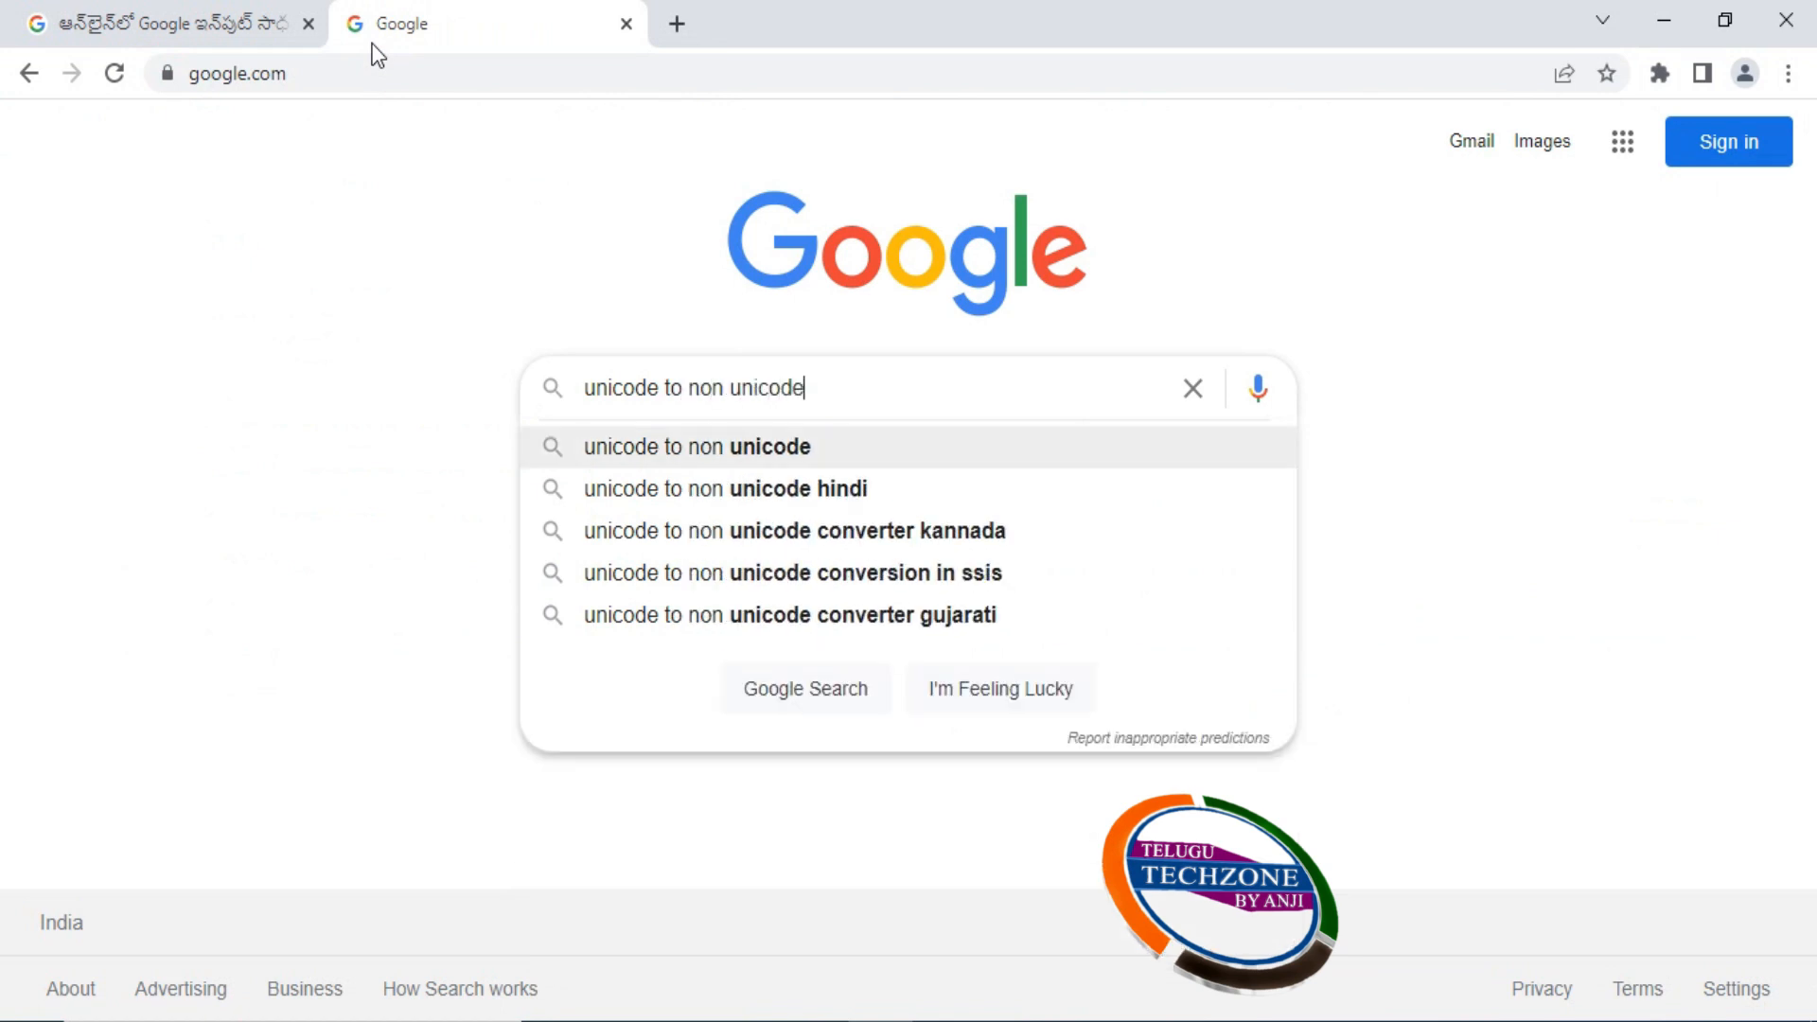
pyautogui.press('Return')
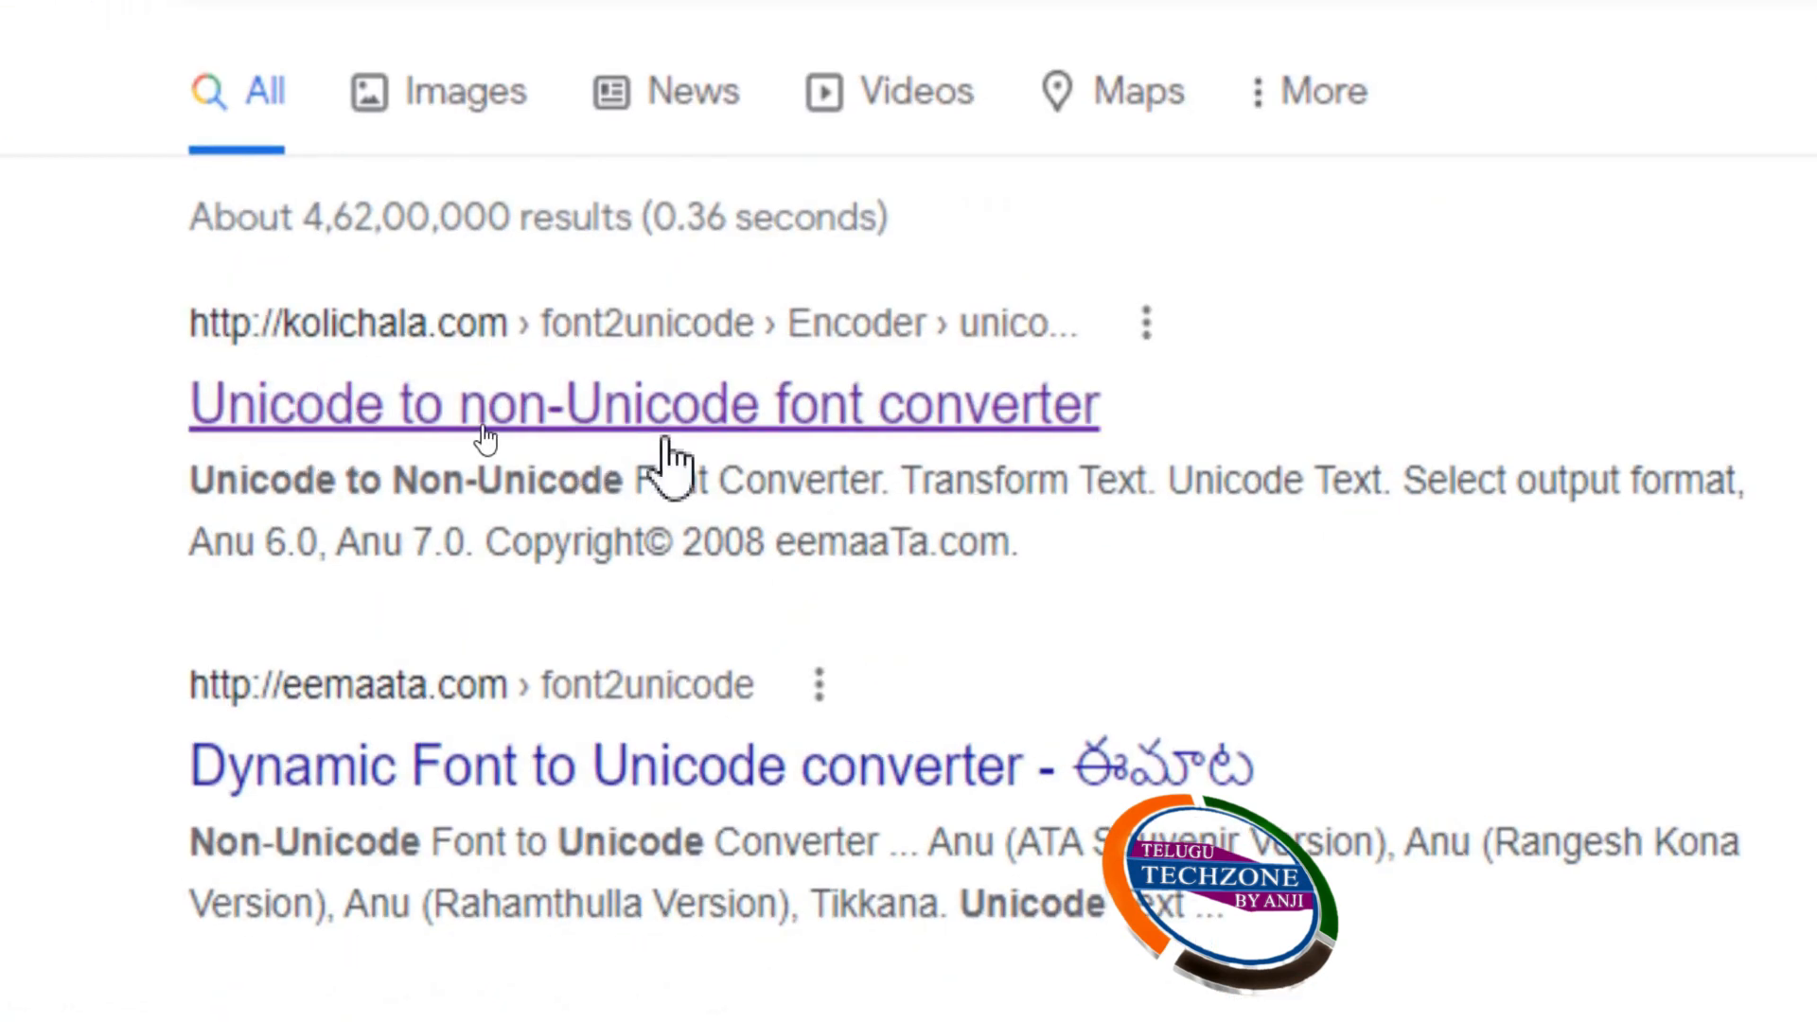
pyautogui.click(751, 409)
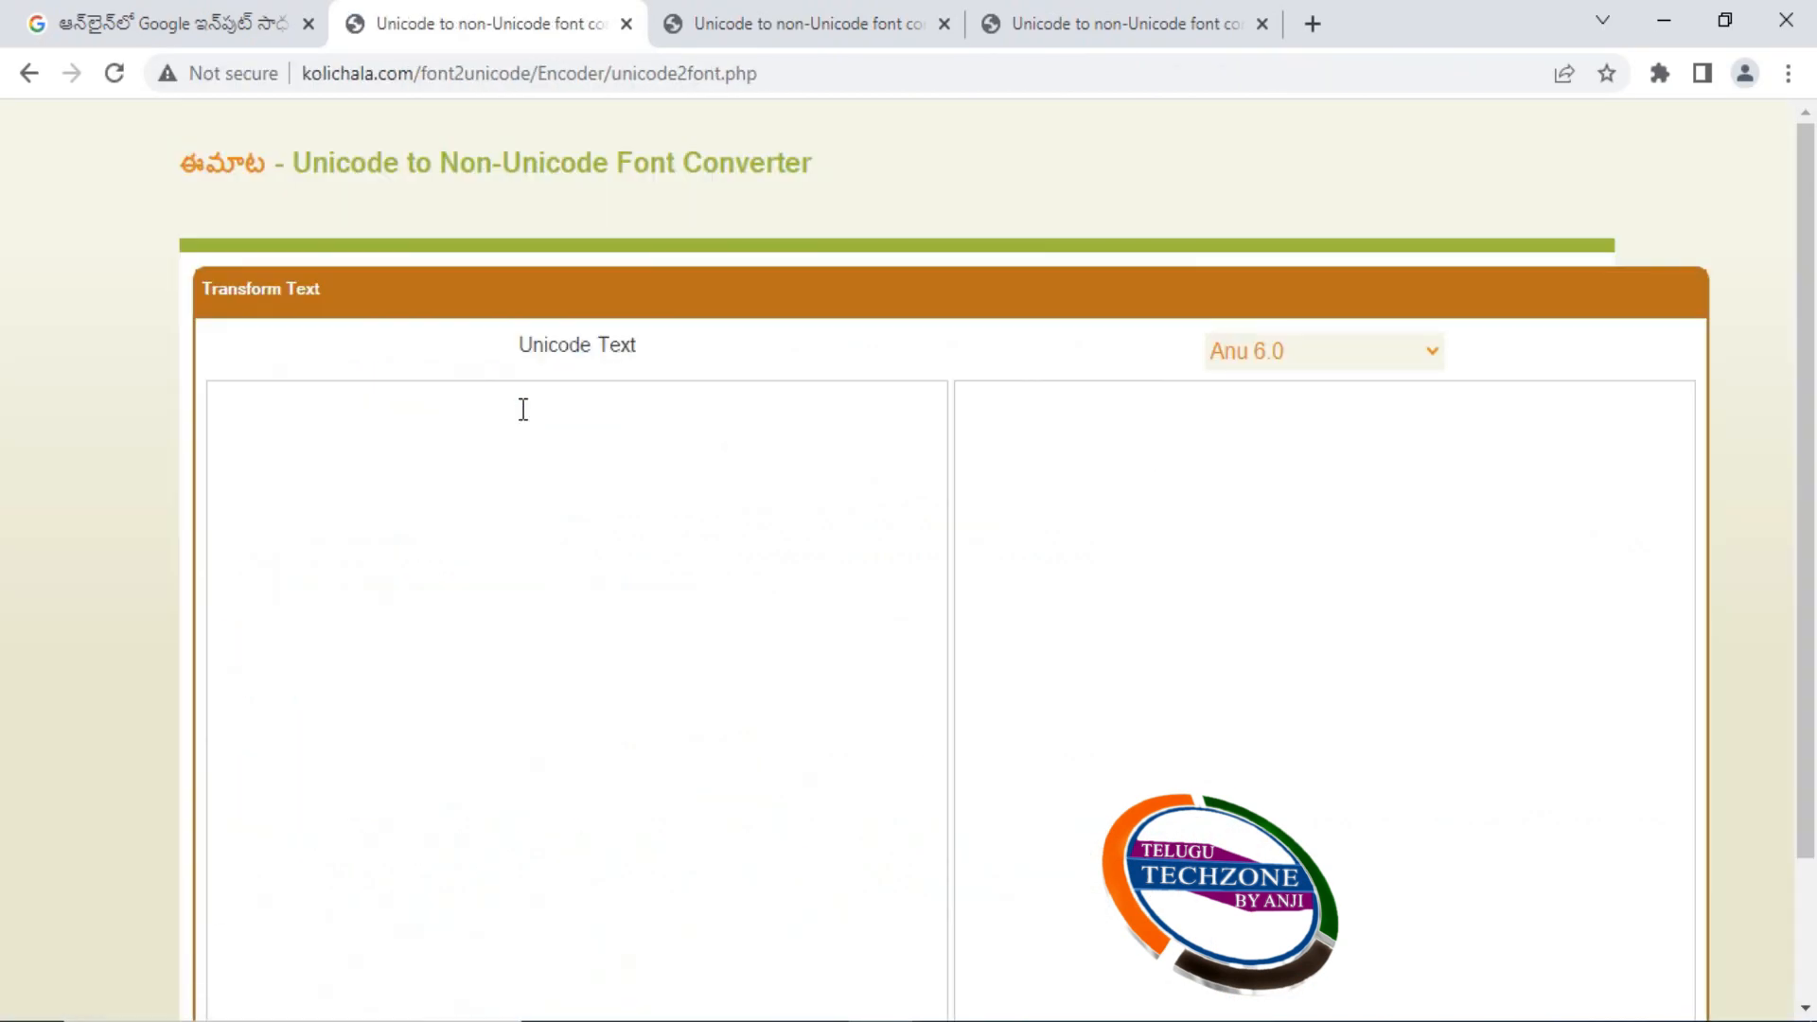
# - Paste the copied Telugu phrase into the converter as the Unicode source text
pyautogui.click(547, 457)
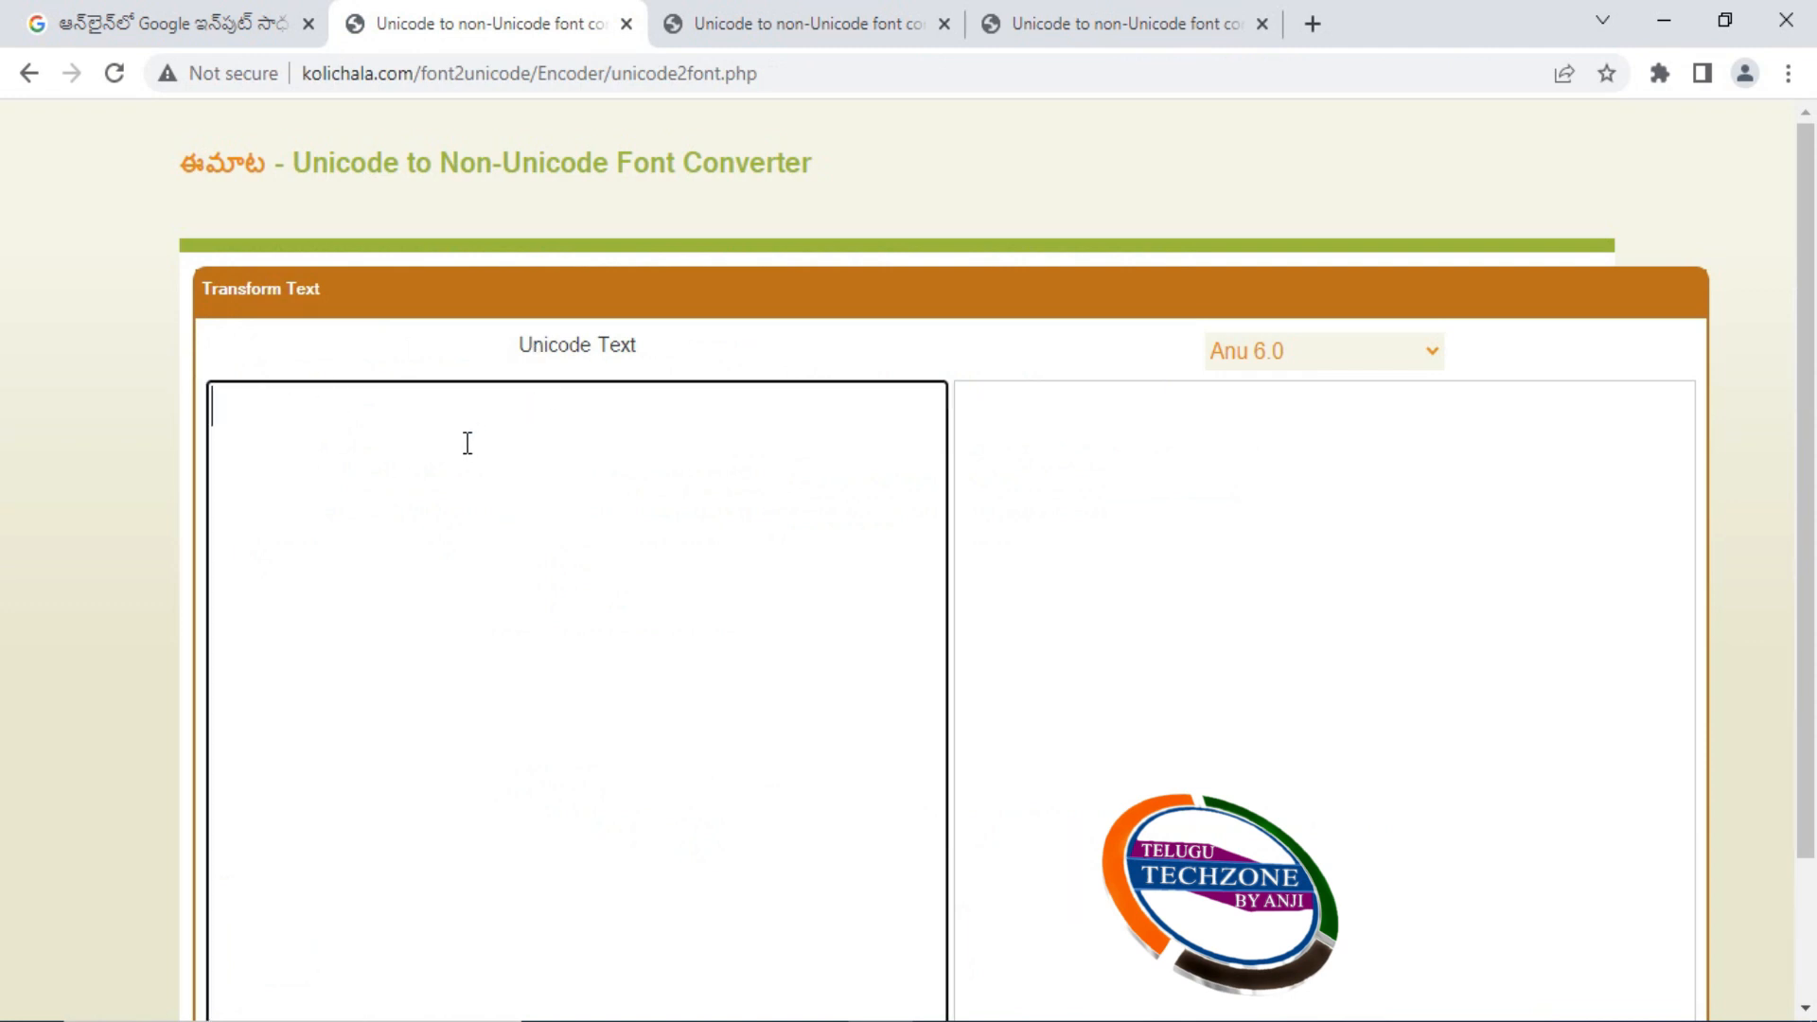
pyautogui.click(156, 21)
pyautogui.click(462, 31)
pyautogui.hotkey('ctrl', 'v')
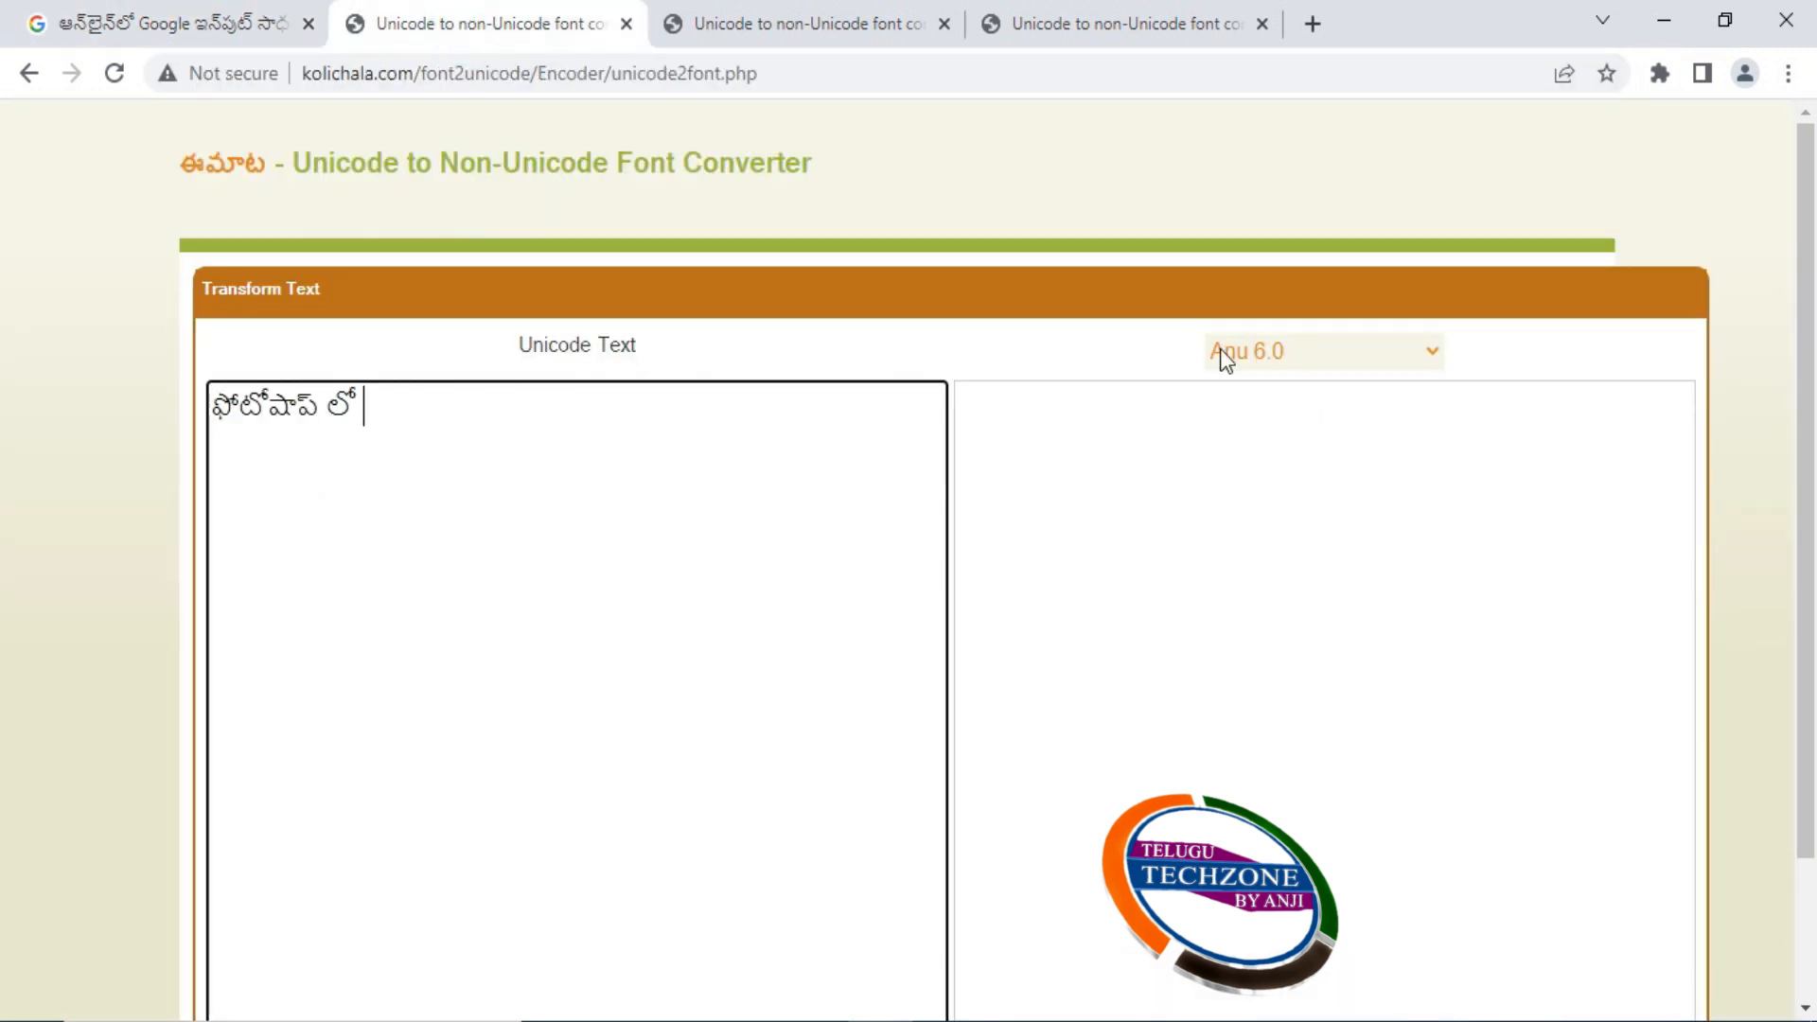
# - Set the converter's output format to Anu 7.0 and transform the Unicode text
pyautogui.click(1332, 369)
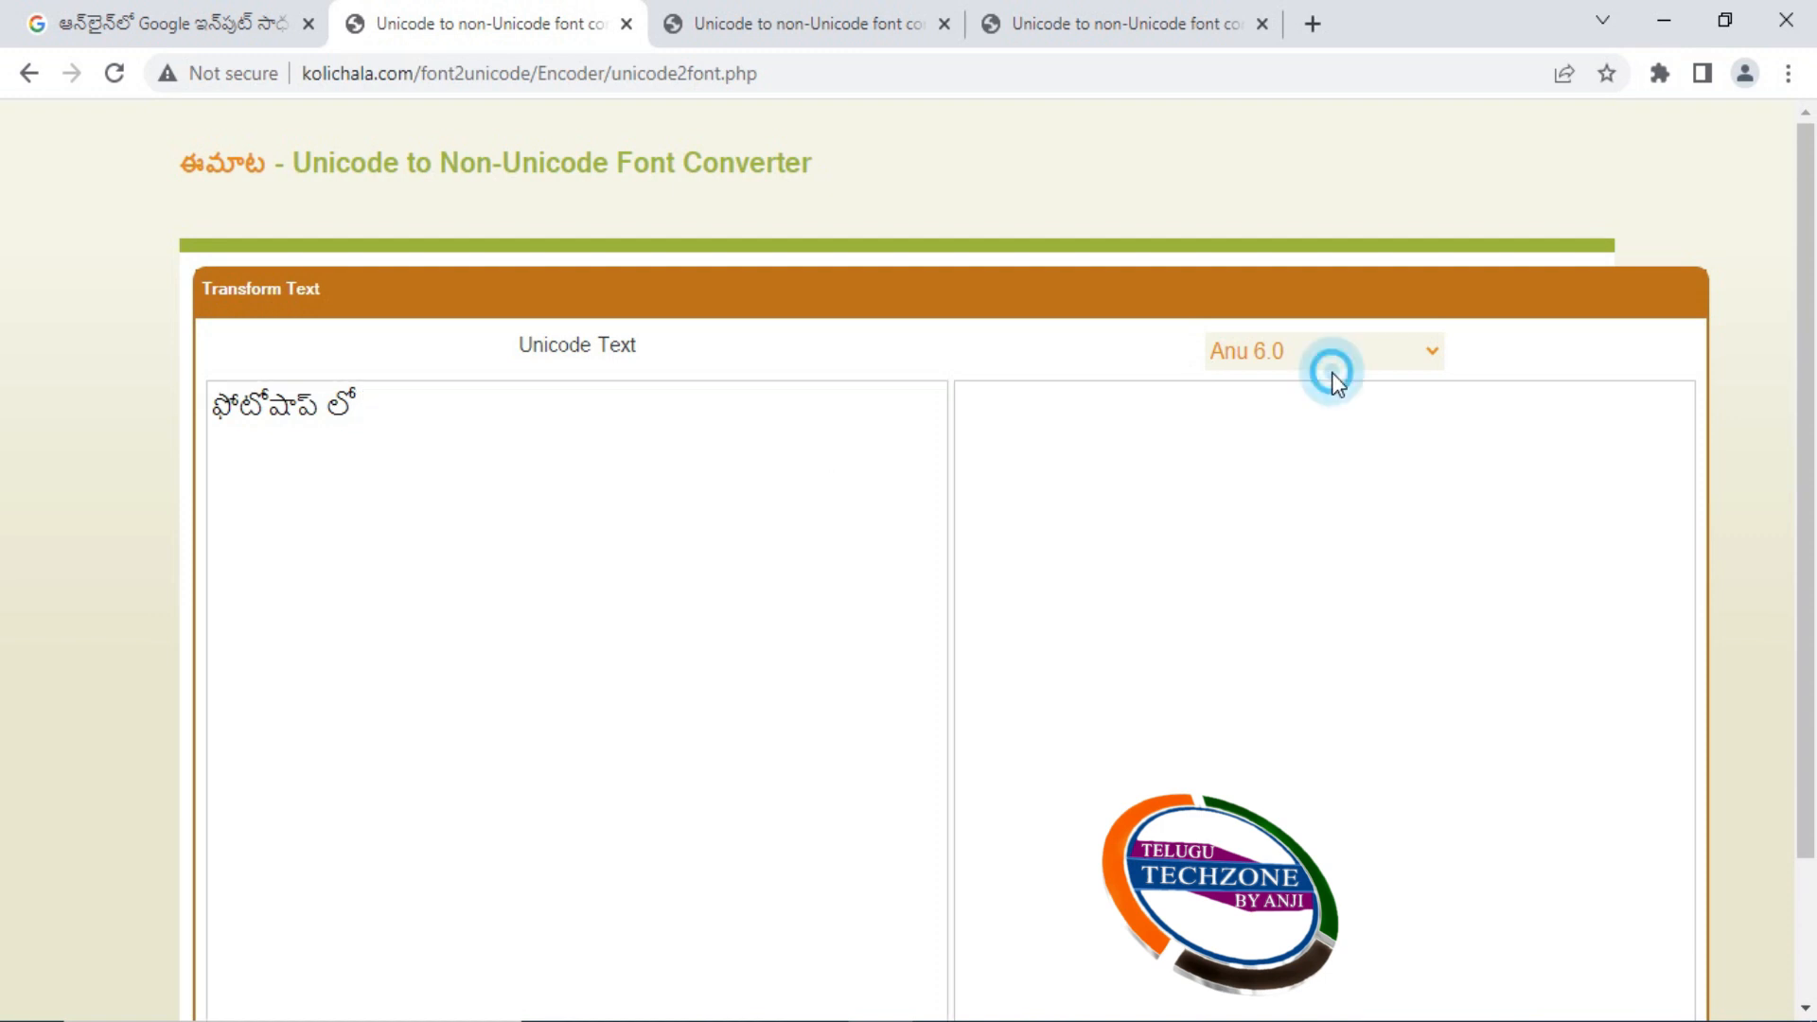
pyautogui.click(1290, 440)
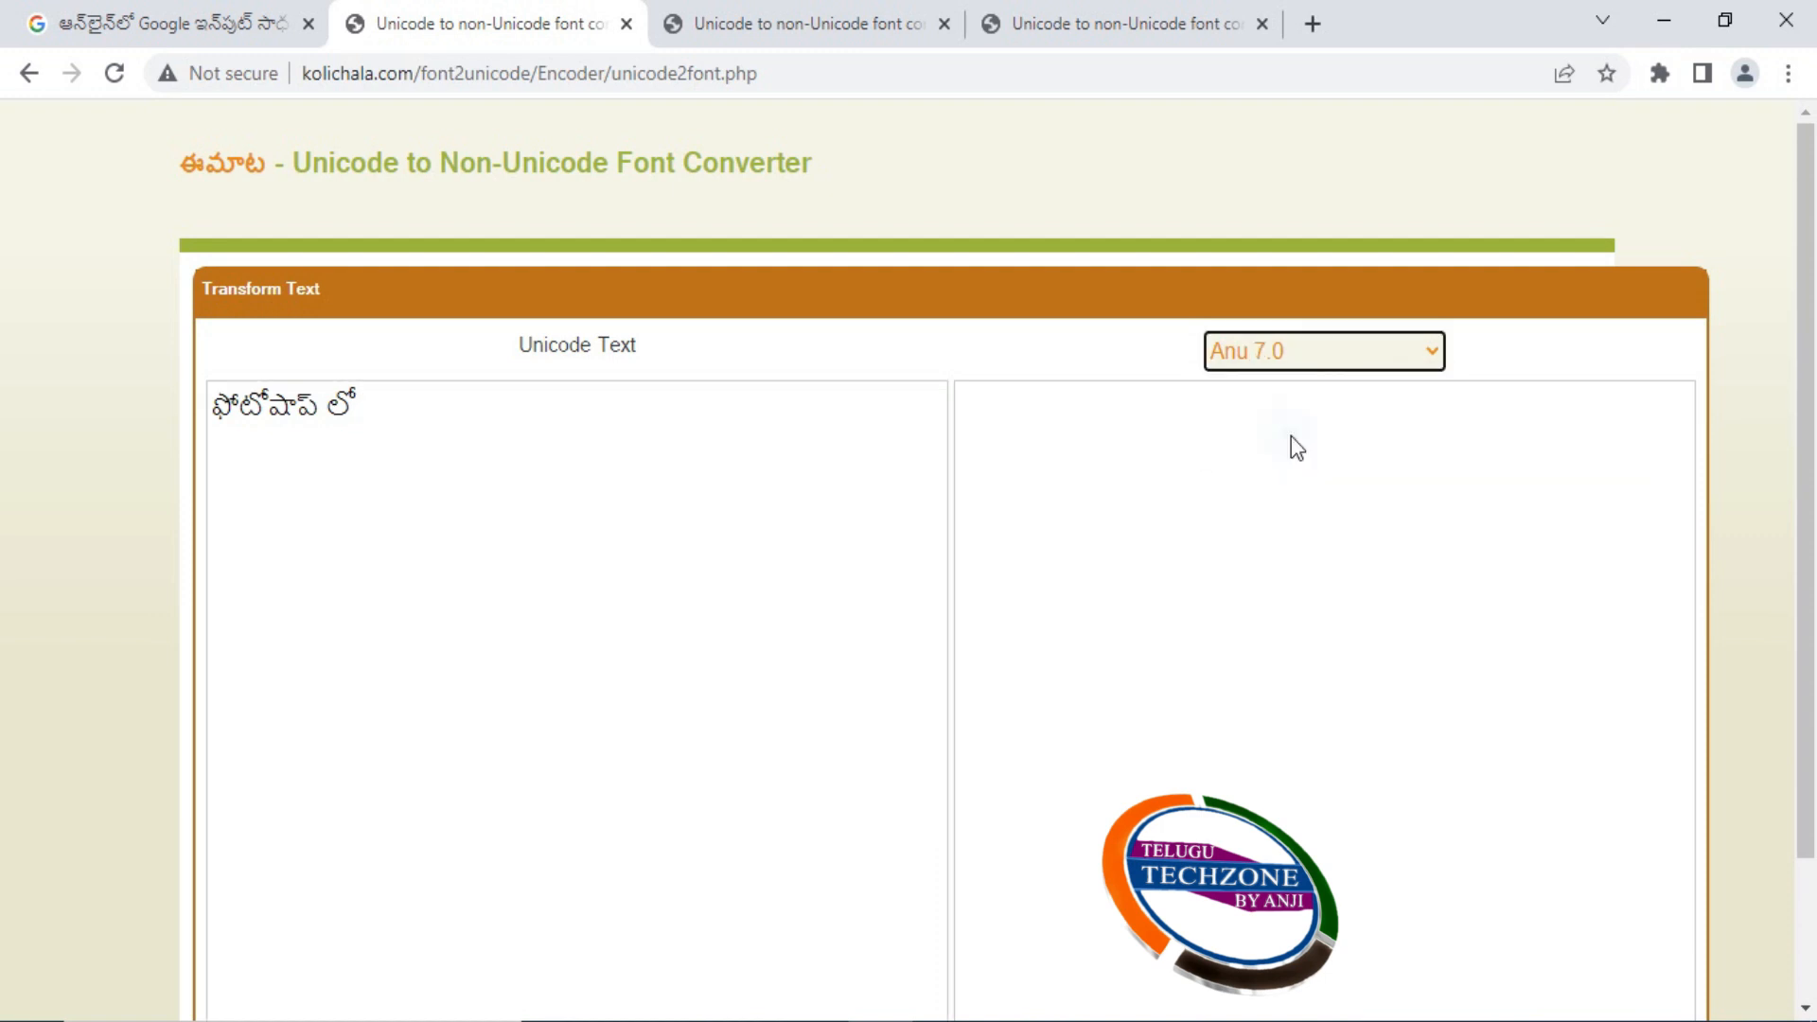
pyautogui.scroll(-3, 1268, 478)
pyautogui.click(963, 903)
pyautogui.click(966, 904)
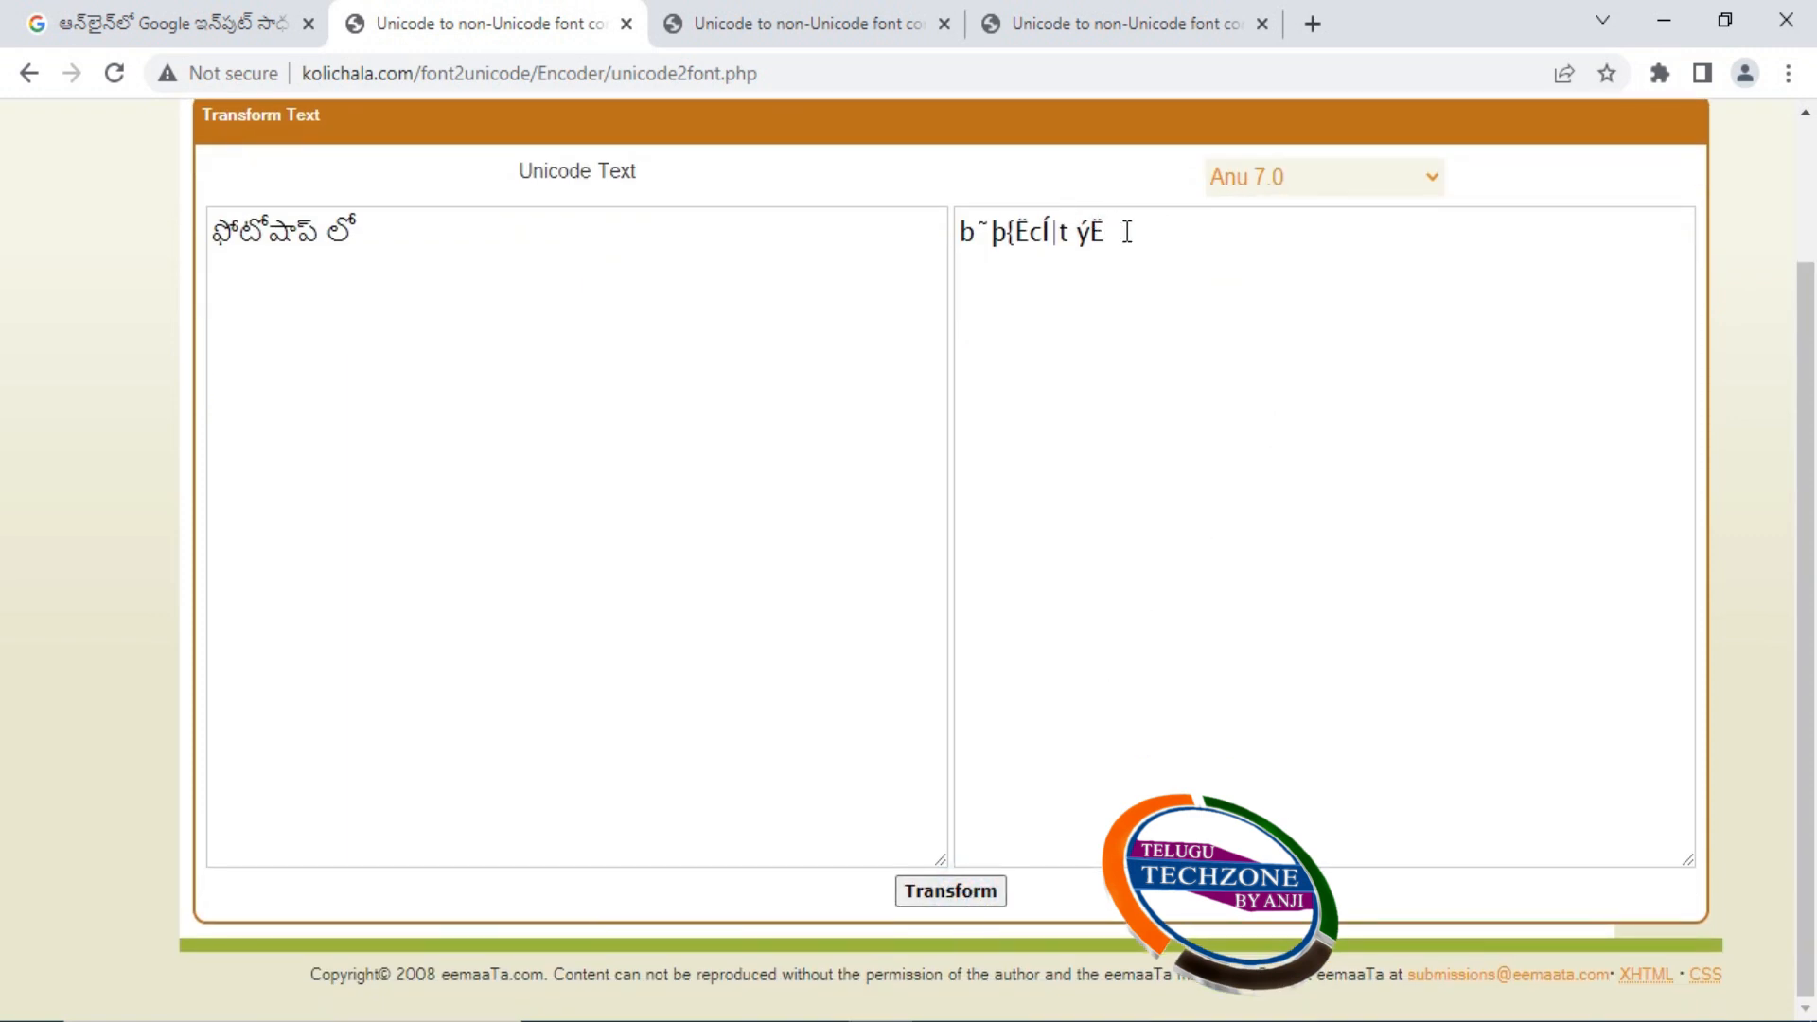
# - Select all of the converted Anu 7.0 text in the output area and copy it
pyautogui.scroll(2, 1133, 268)
pyautogui.click(1139, 394)
pyautogui.hotkey('ctrl', 'a')
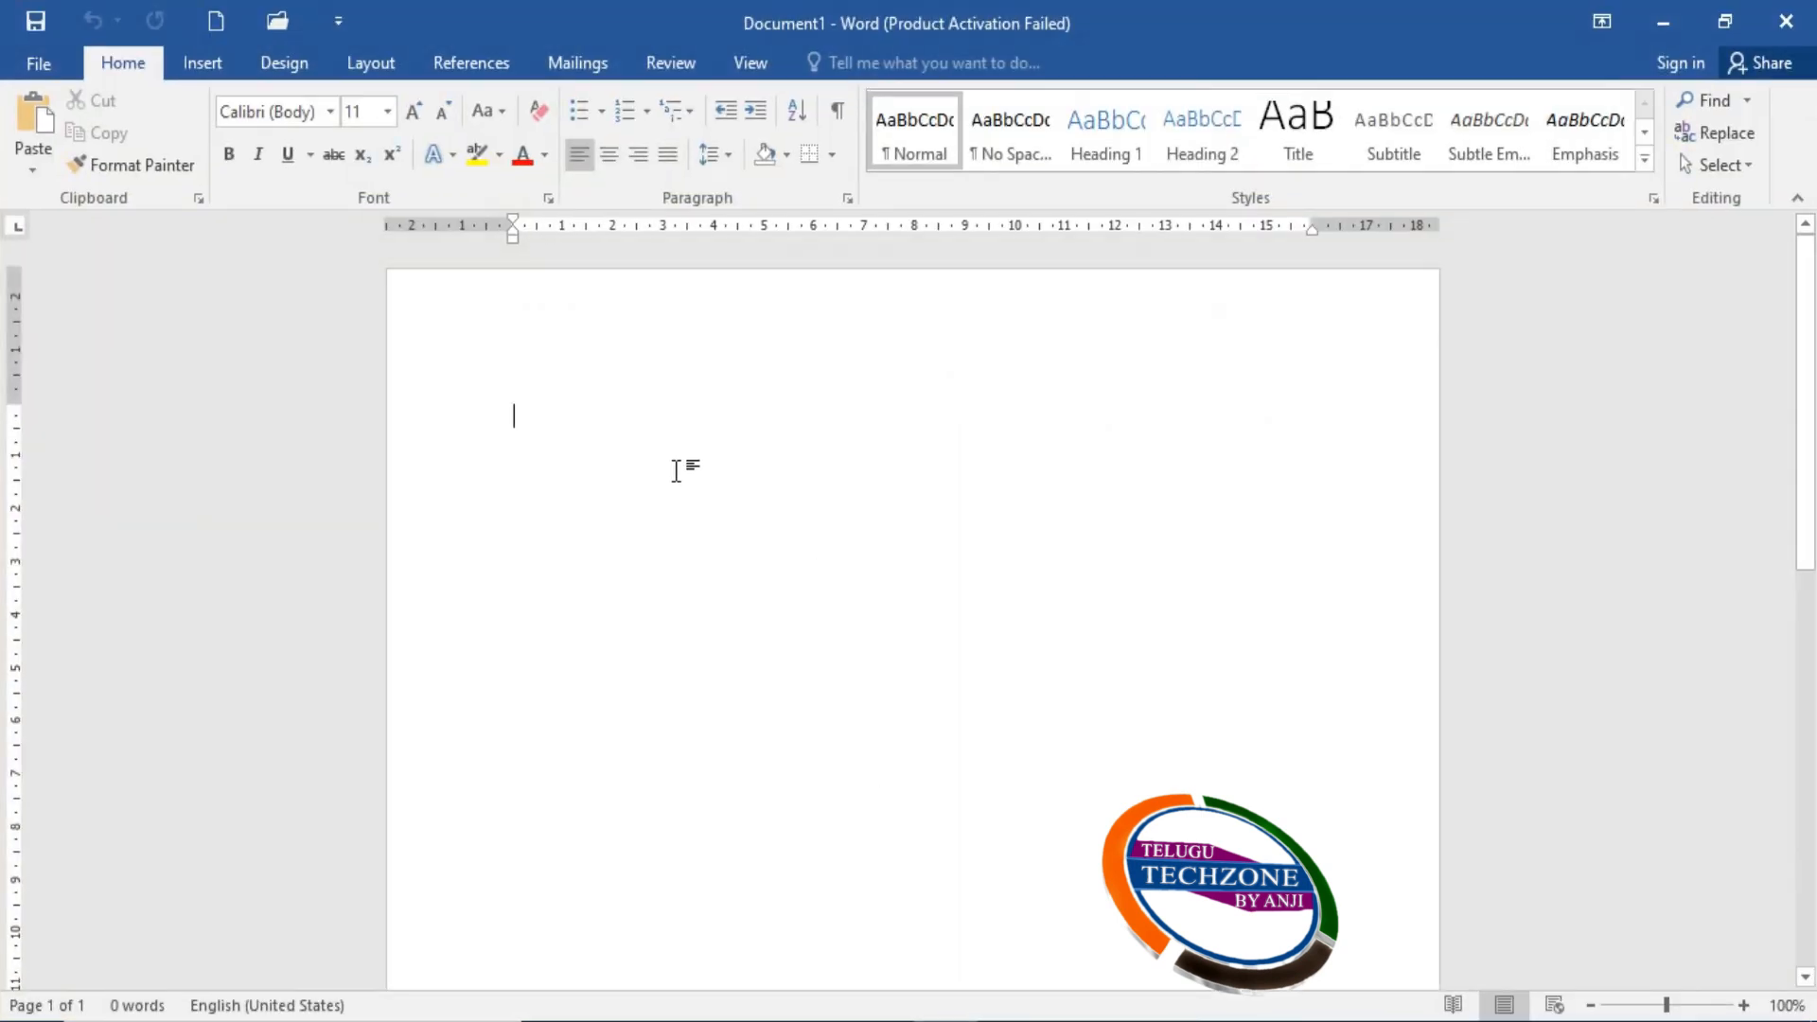
# - Switch to the blank Word document, set the font size to 28 and paste the converted text
pyautogui.click(387, 112)
pyautogui.click(357, 464)
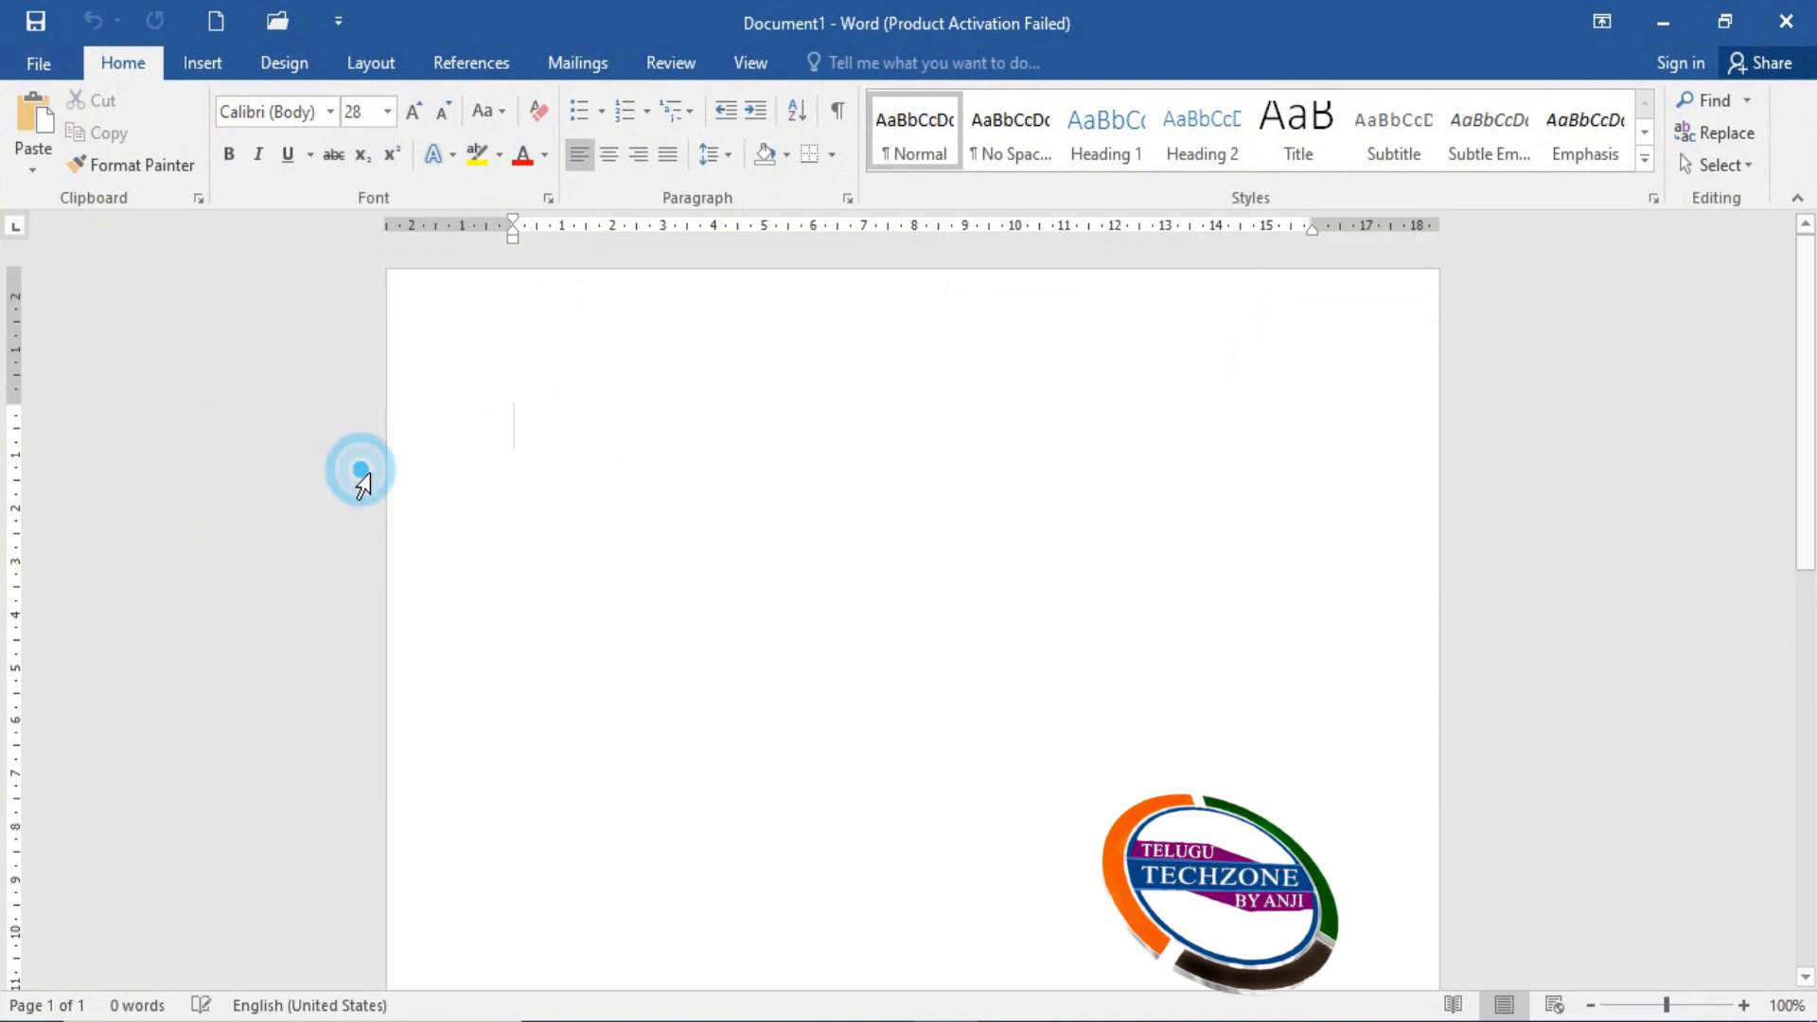
pyautogui.write('b~b{ËcÍ|t ýË')
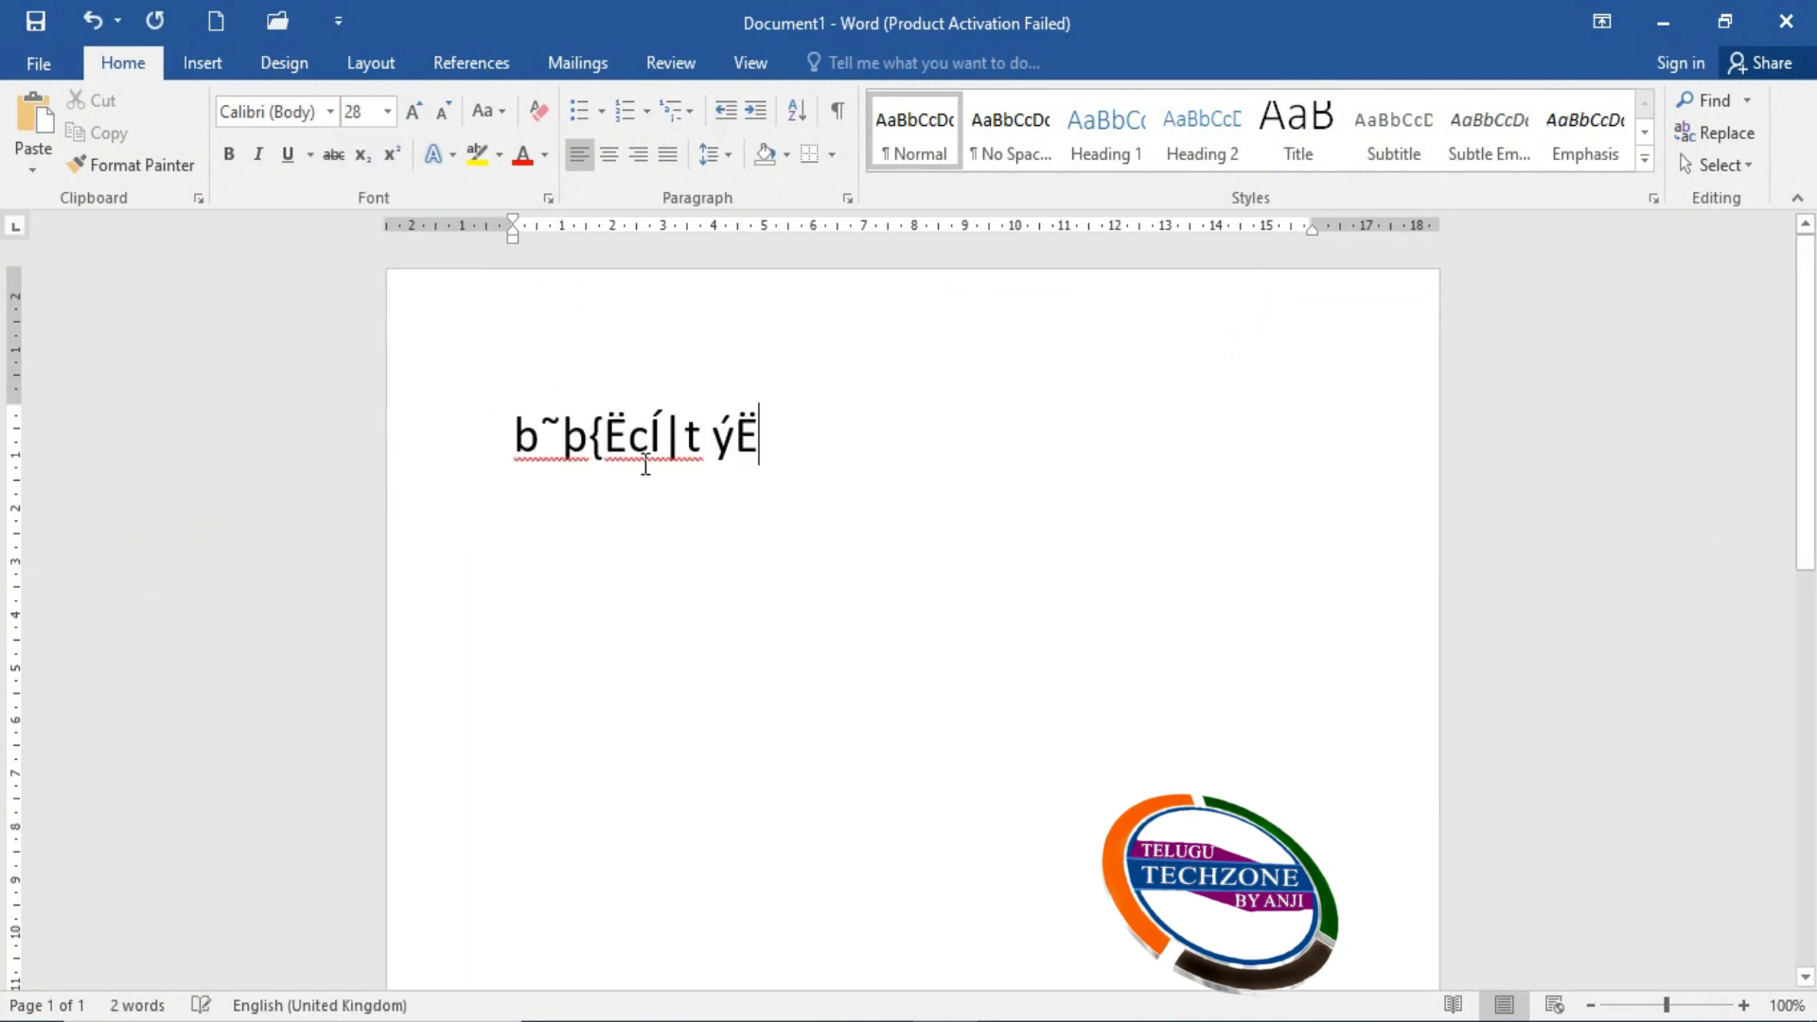
# - Format the pasted text in the Bharghava font at size 72
pyautogui.moveTo(861, 457); pyautogui.dragTo(471, 410)
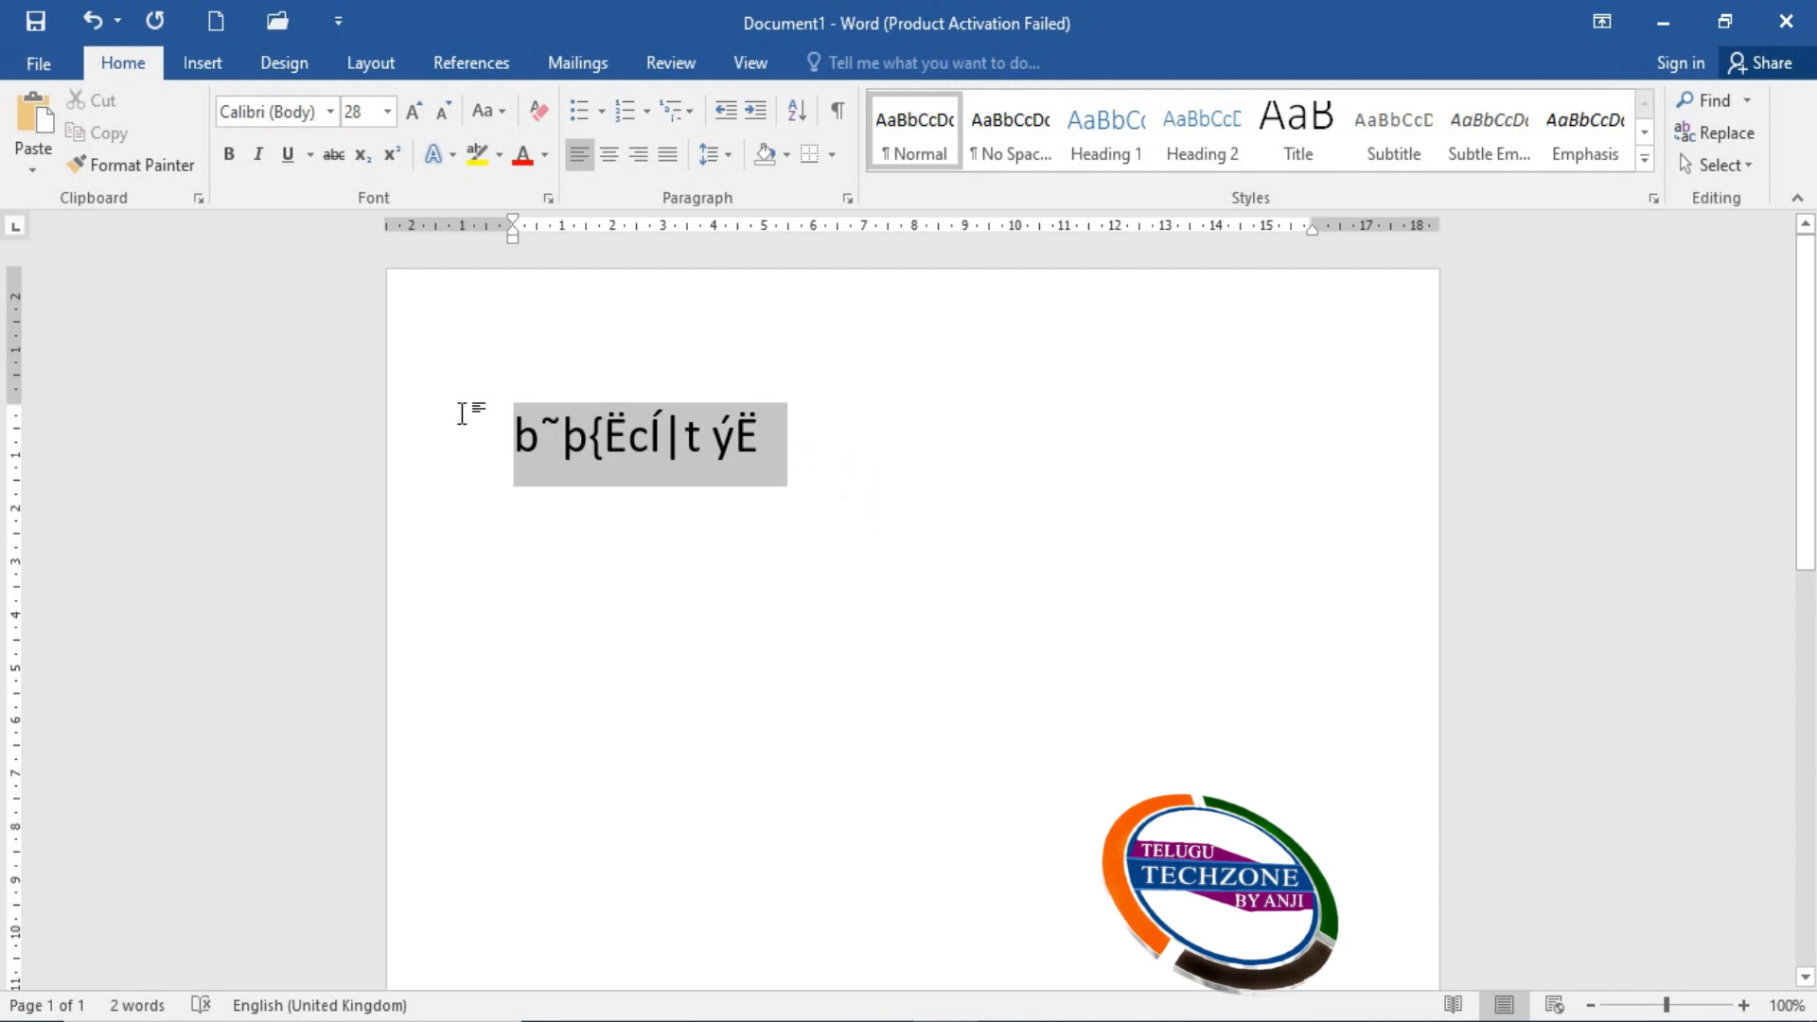
pyautogui.click(331, 116)
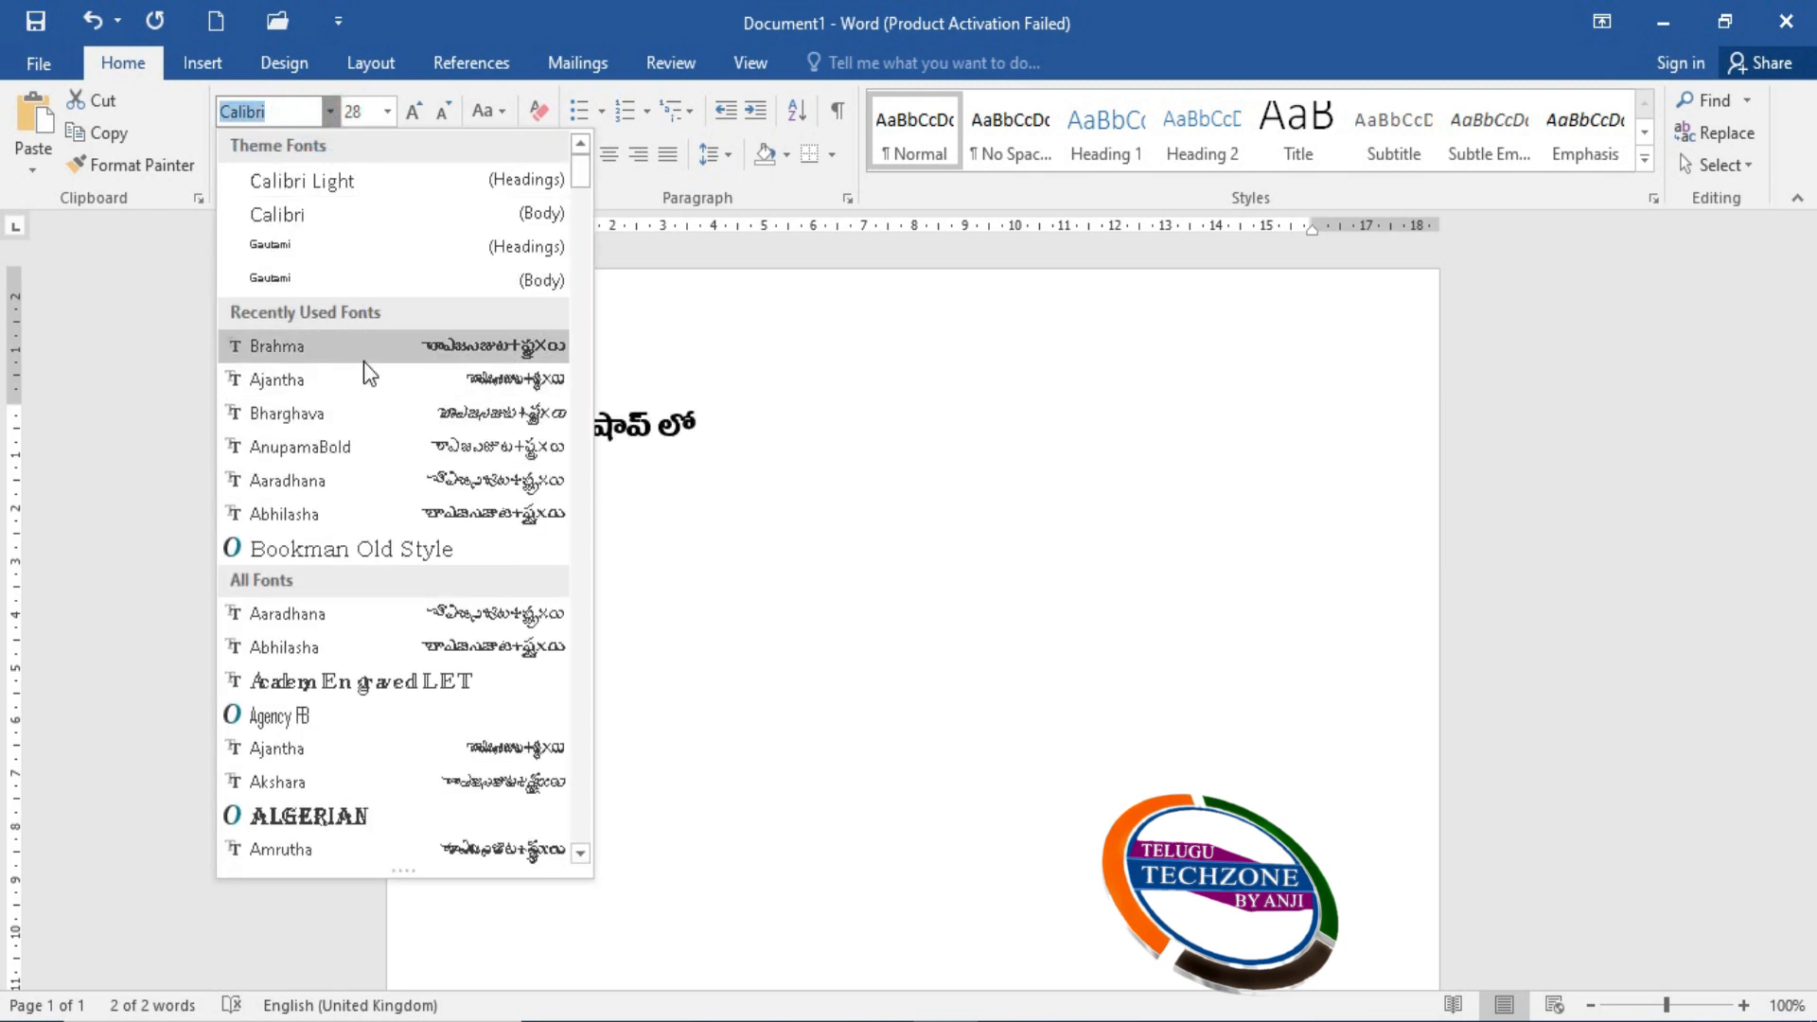
pyautogui.click(343, 411)
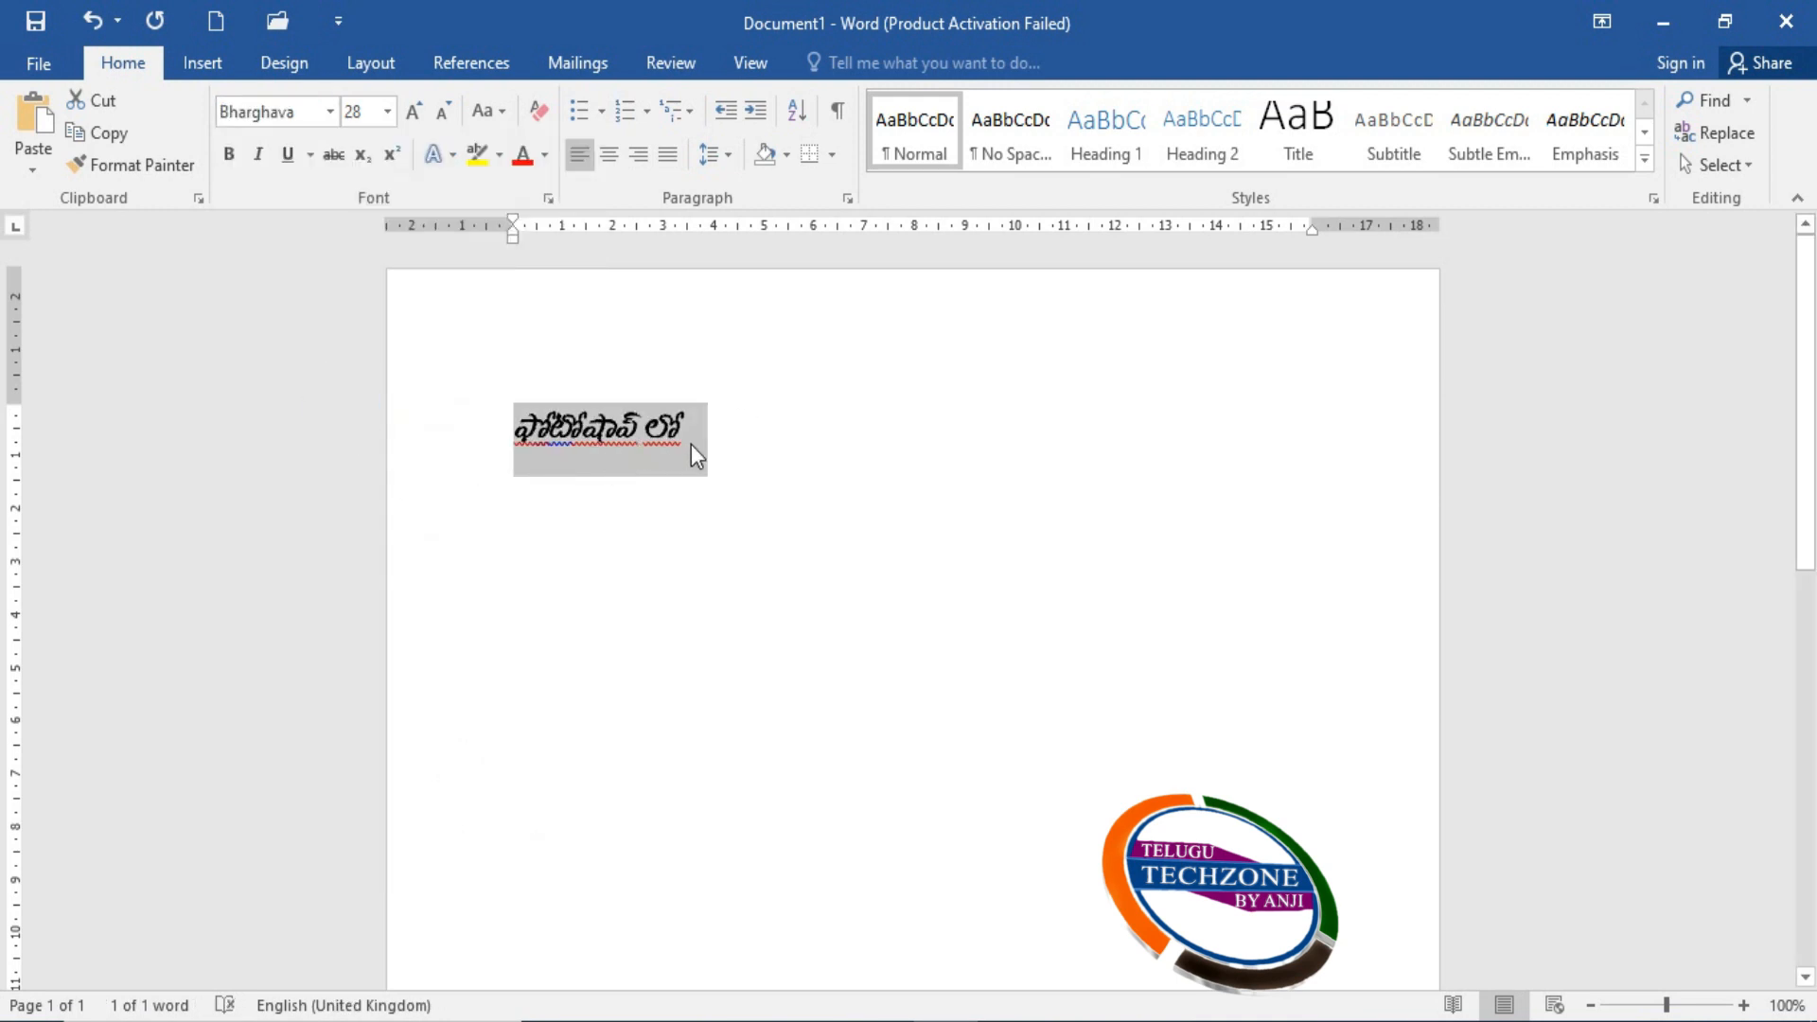
pyautogui.click(387, 112)
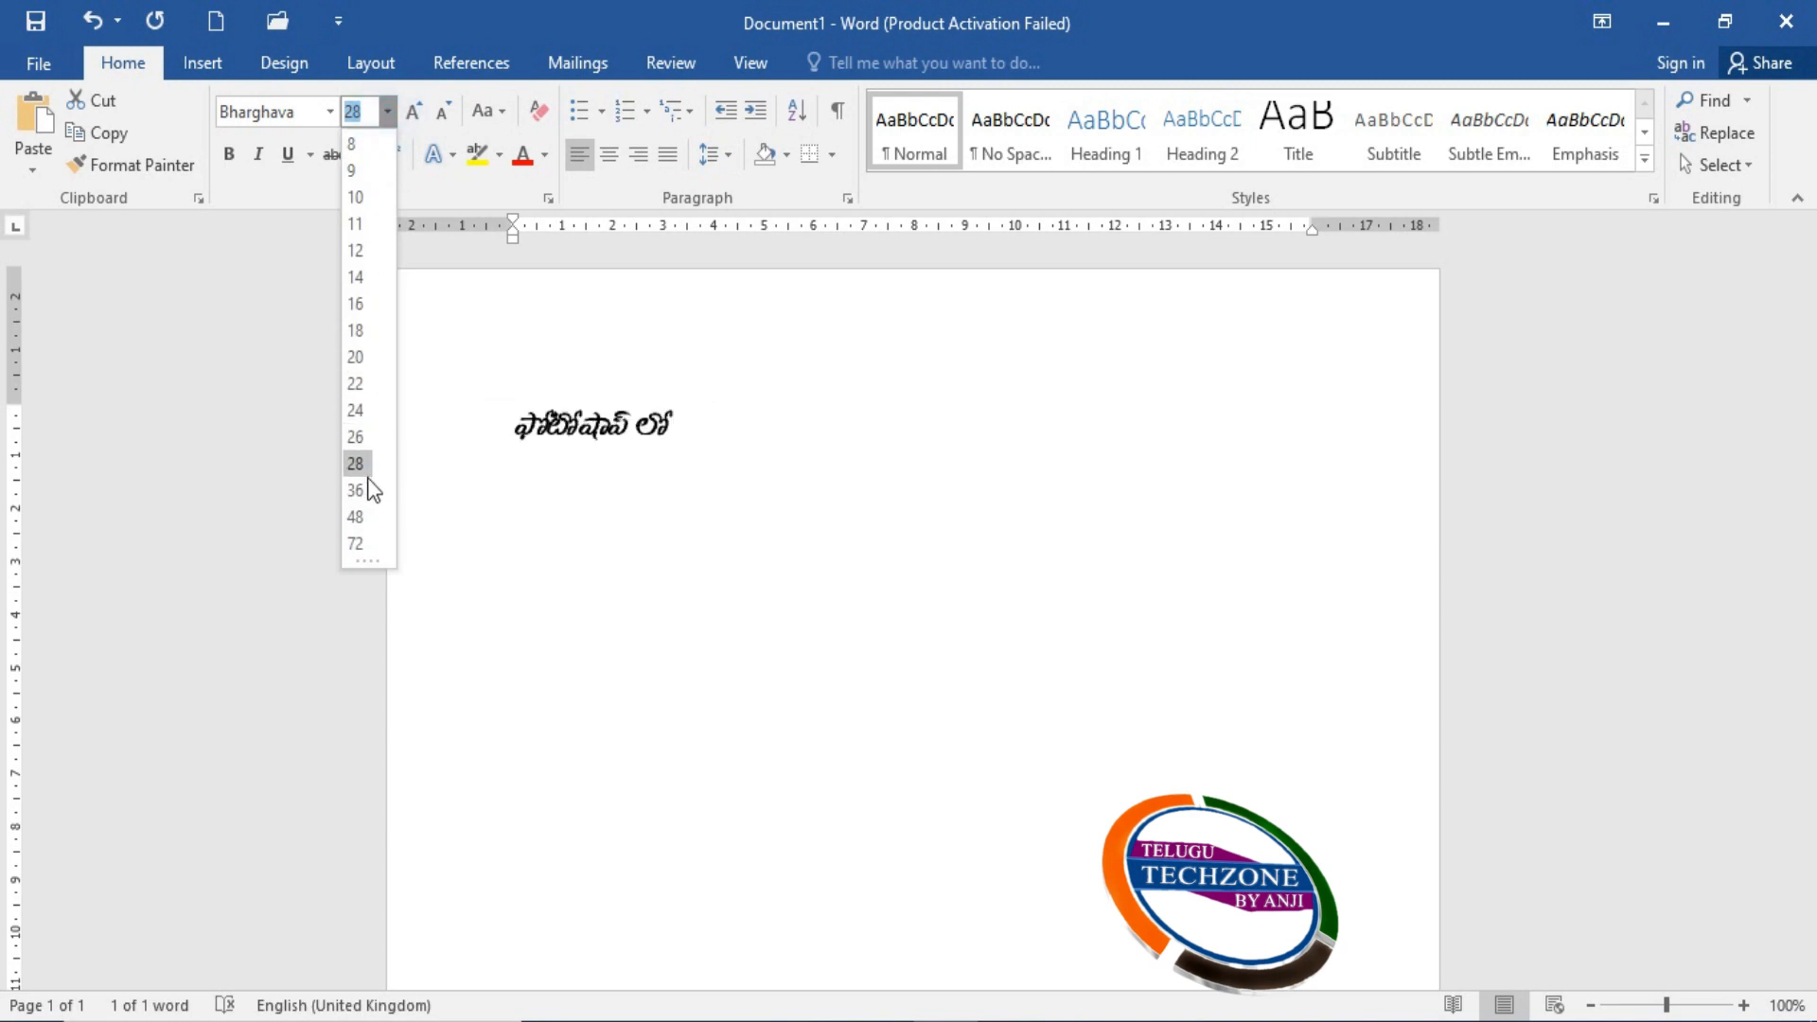
pyautogui.click(357, 542)
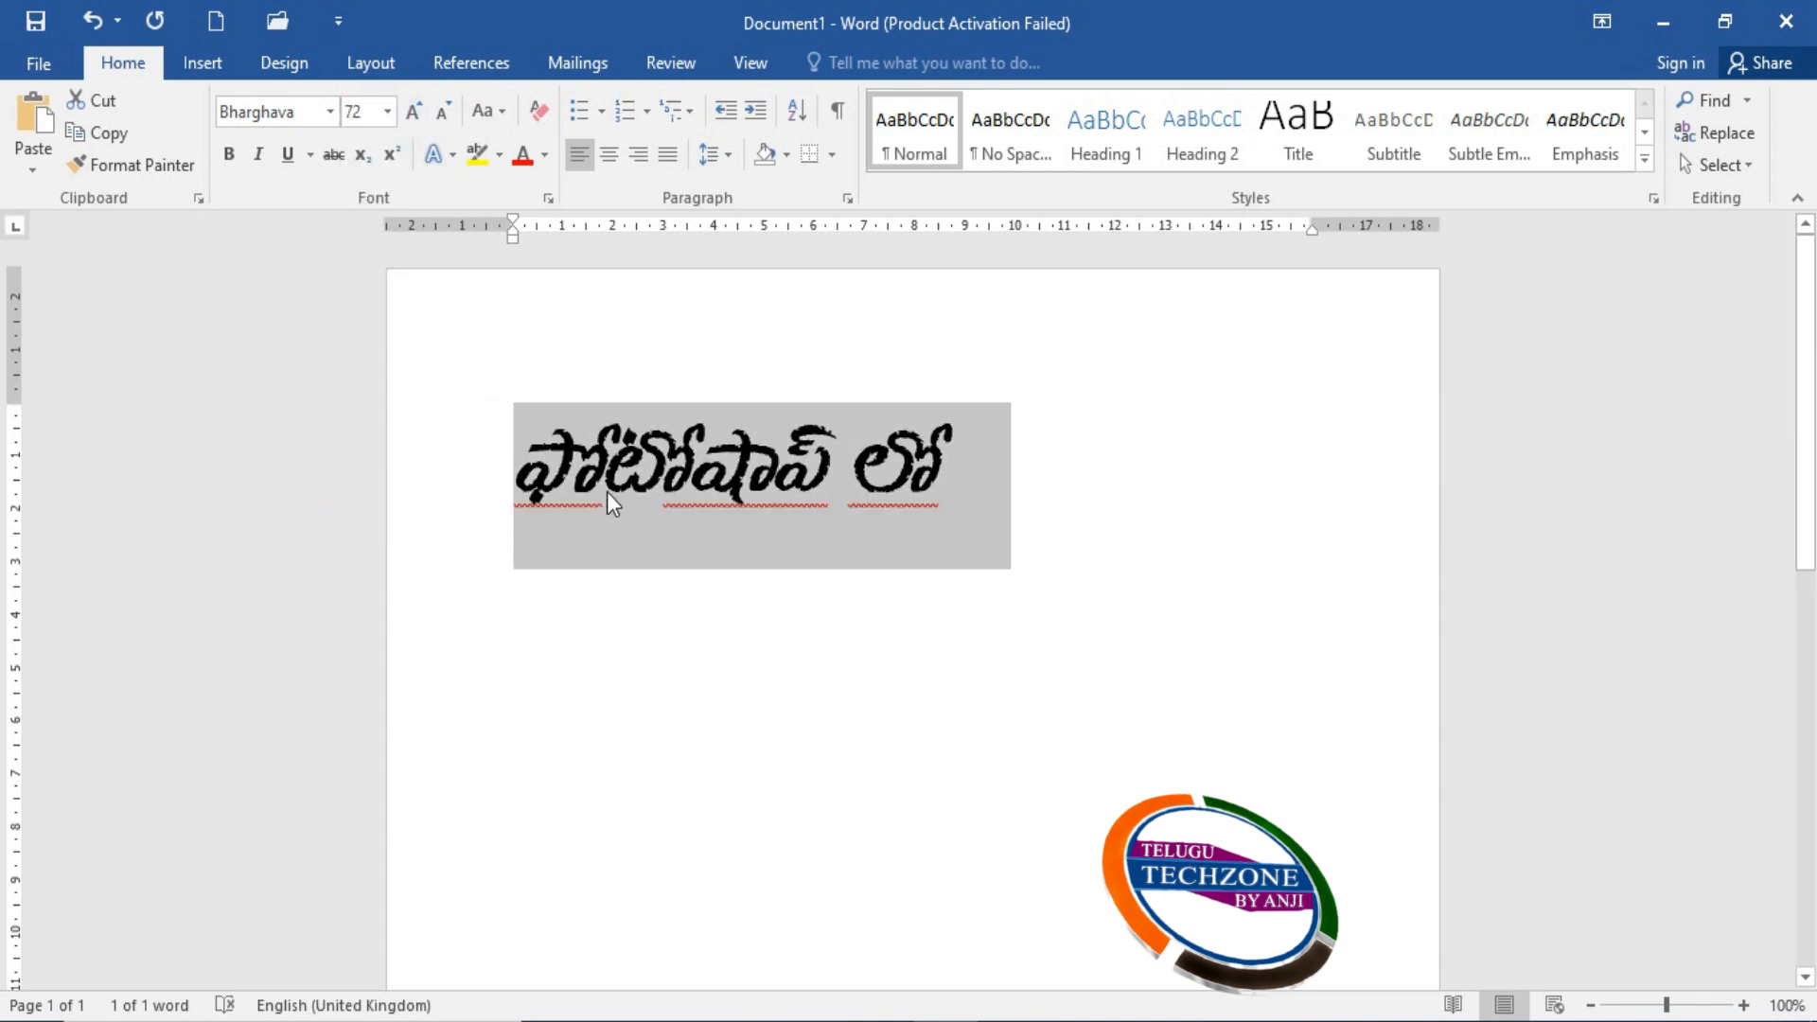
# - Copy the formatted text, switch to Photoshop and paste it into a new horizontal text layer set to 72 pt
pyautogui.click(88, 146)
pyautogui.hotkey('alt', 'Tab')
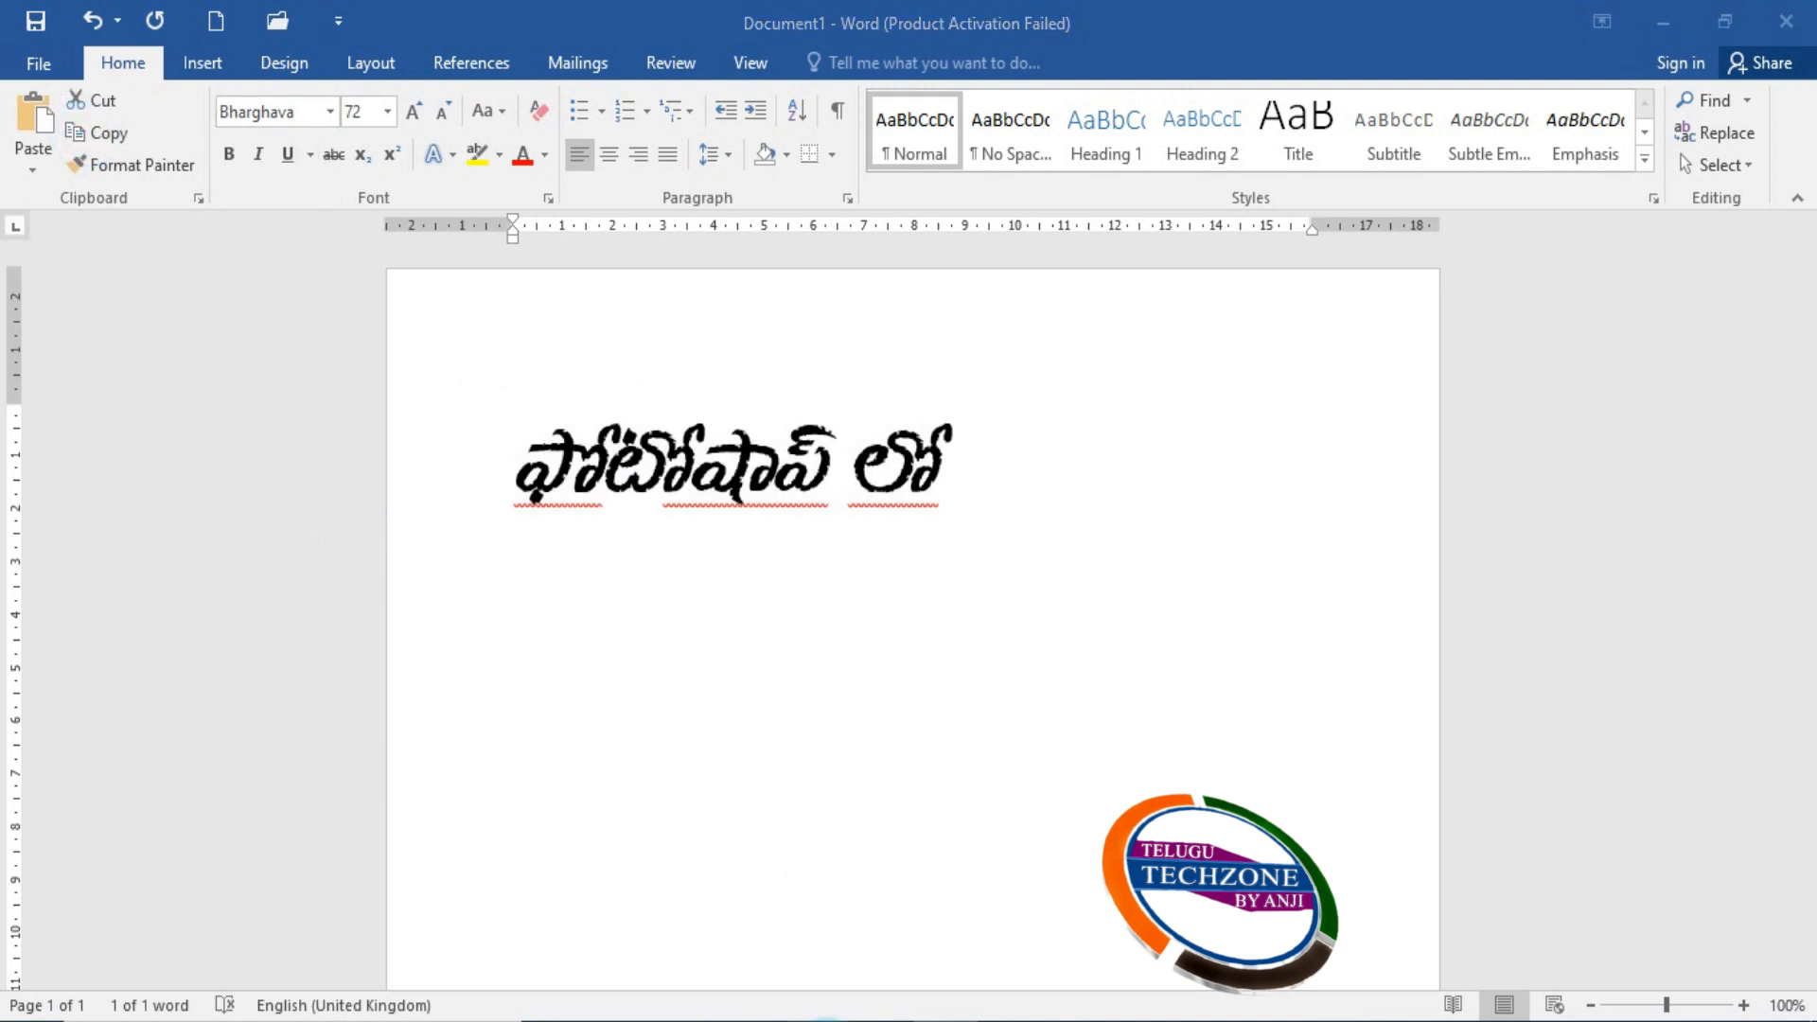
pyautogui.click(29, 549)
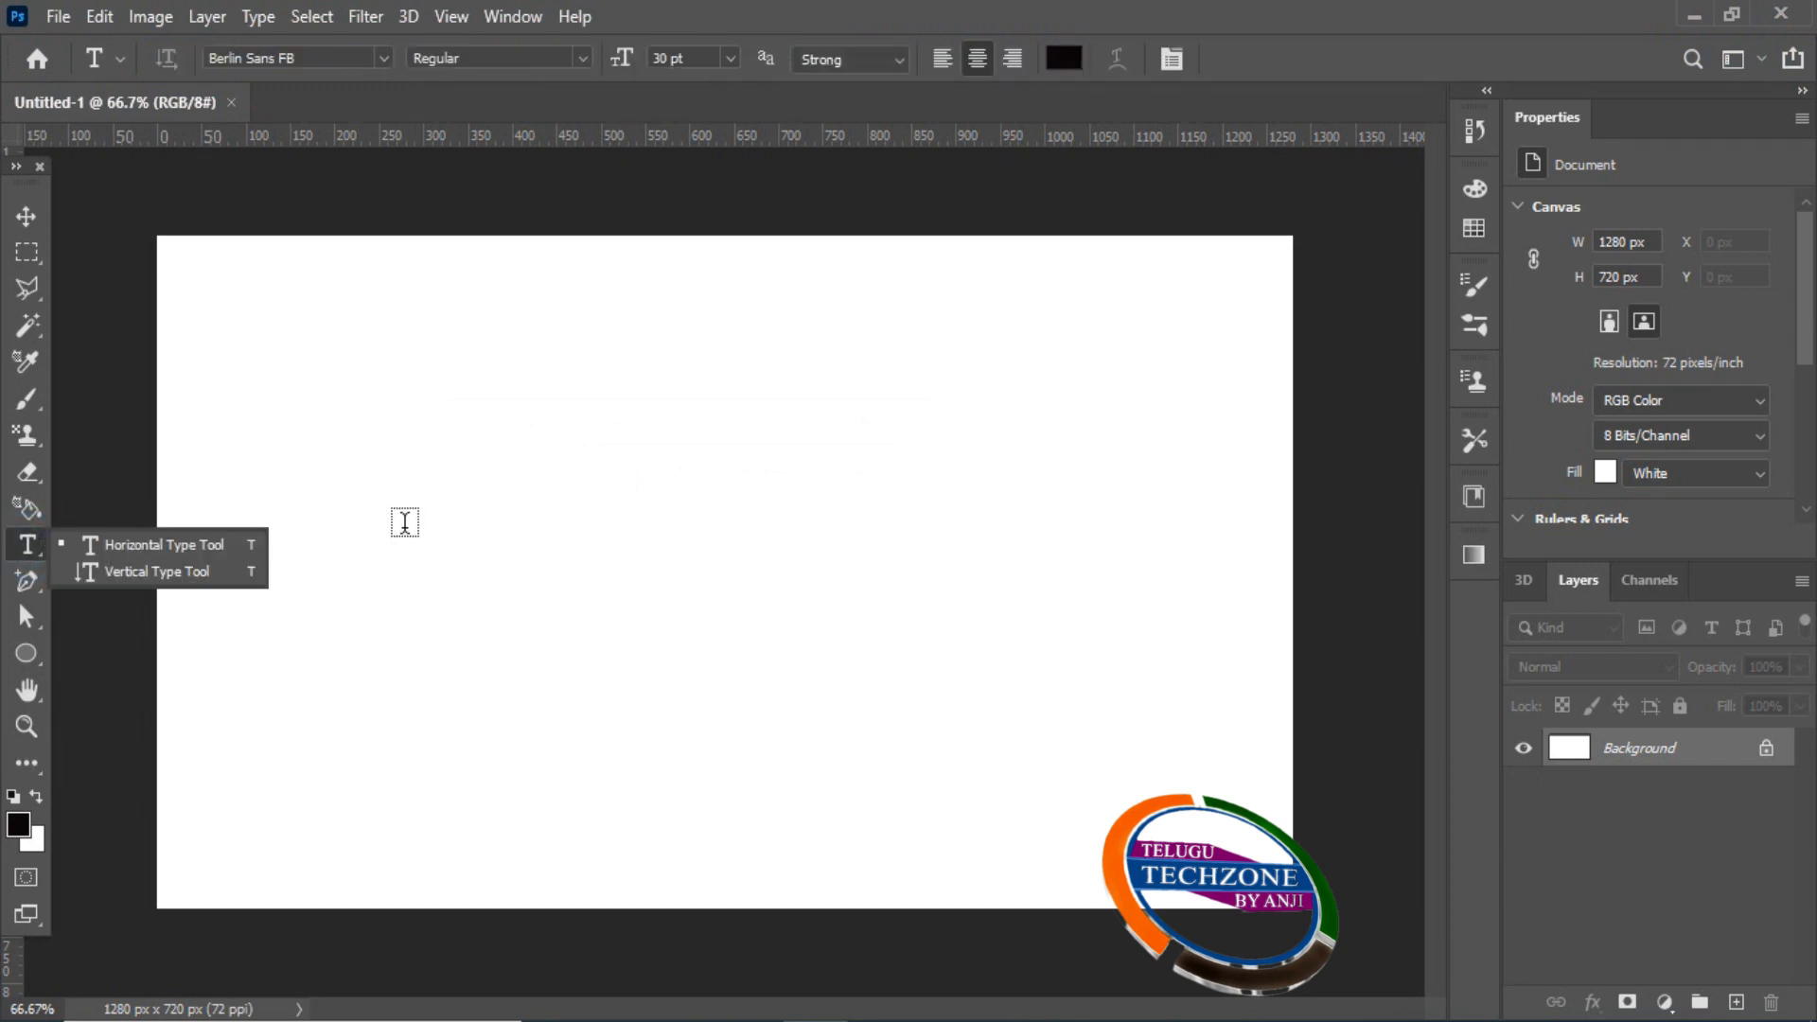
pyautogui.click(401, 528)
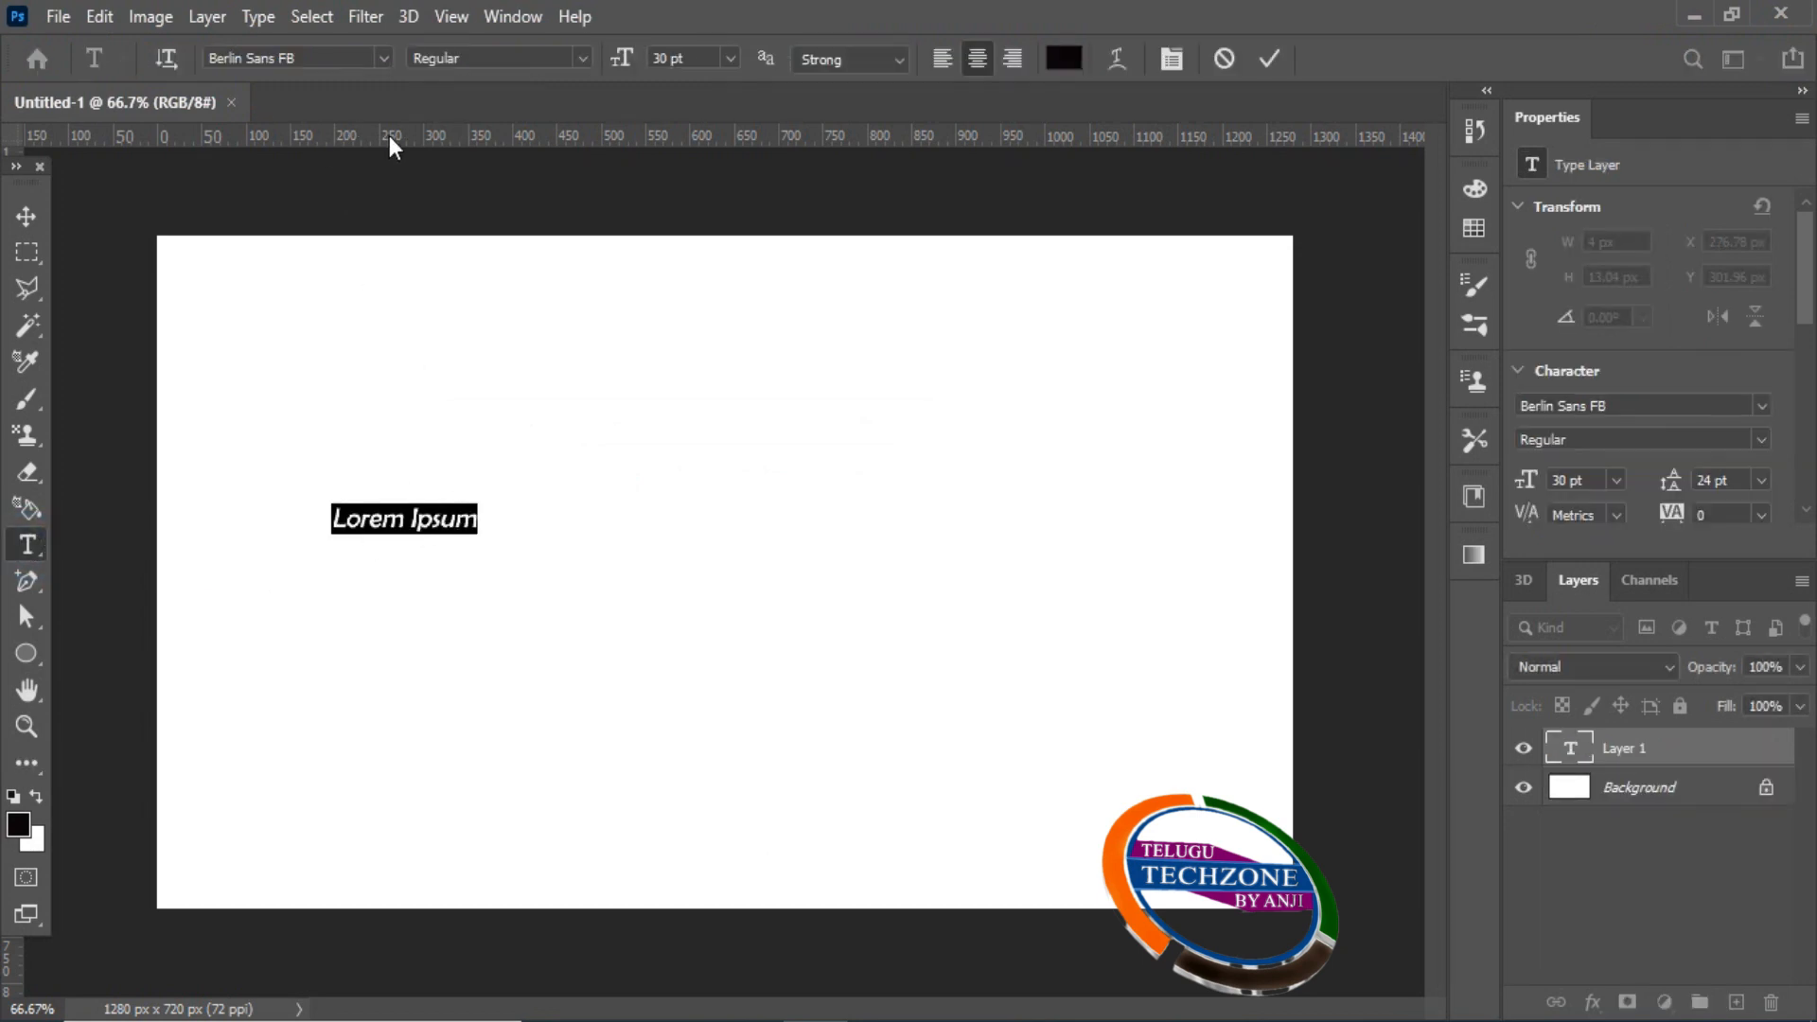
pyautogui.click(730, 58)
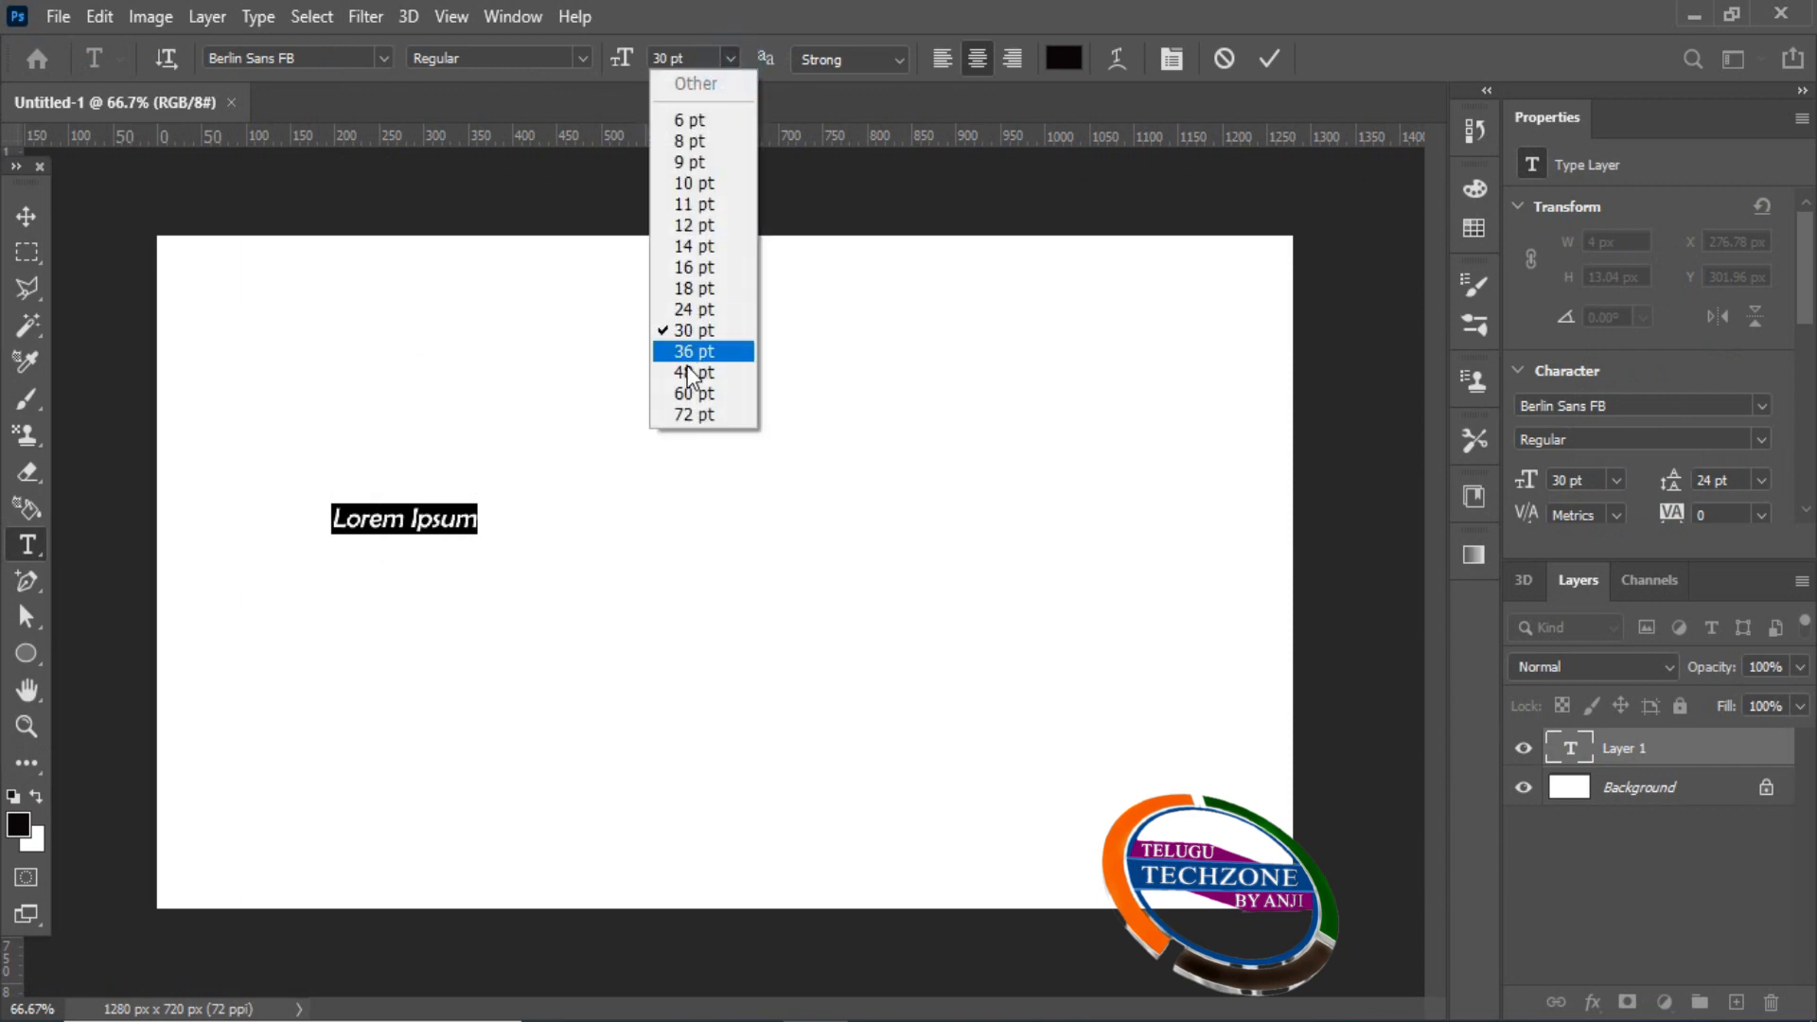
pyautogui.click(692, 412)
pyautogui.click(568, 509)
pyautogui.click(600, 510)
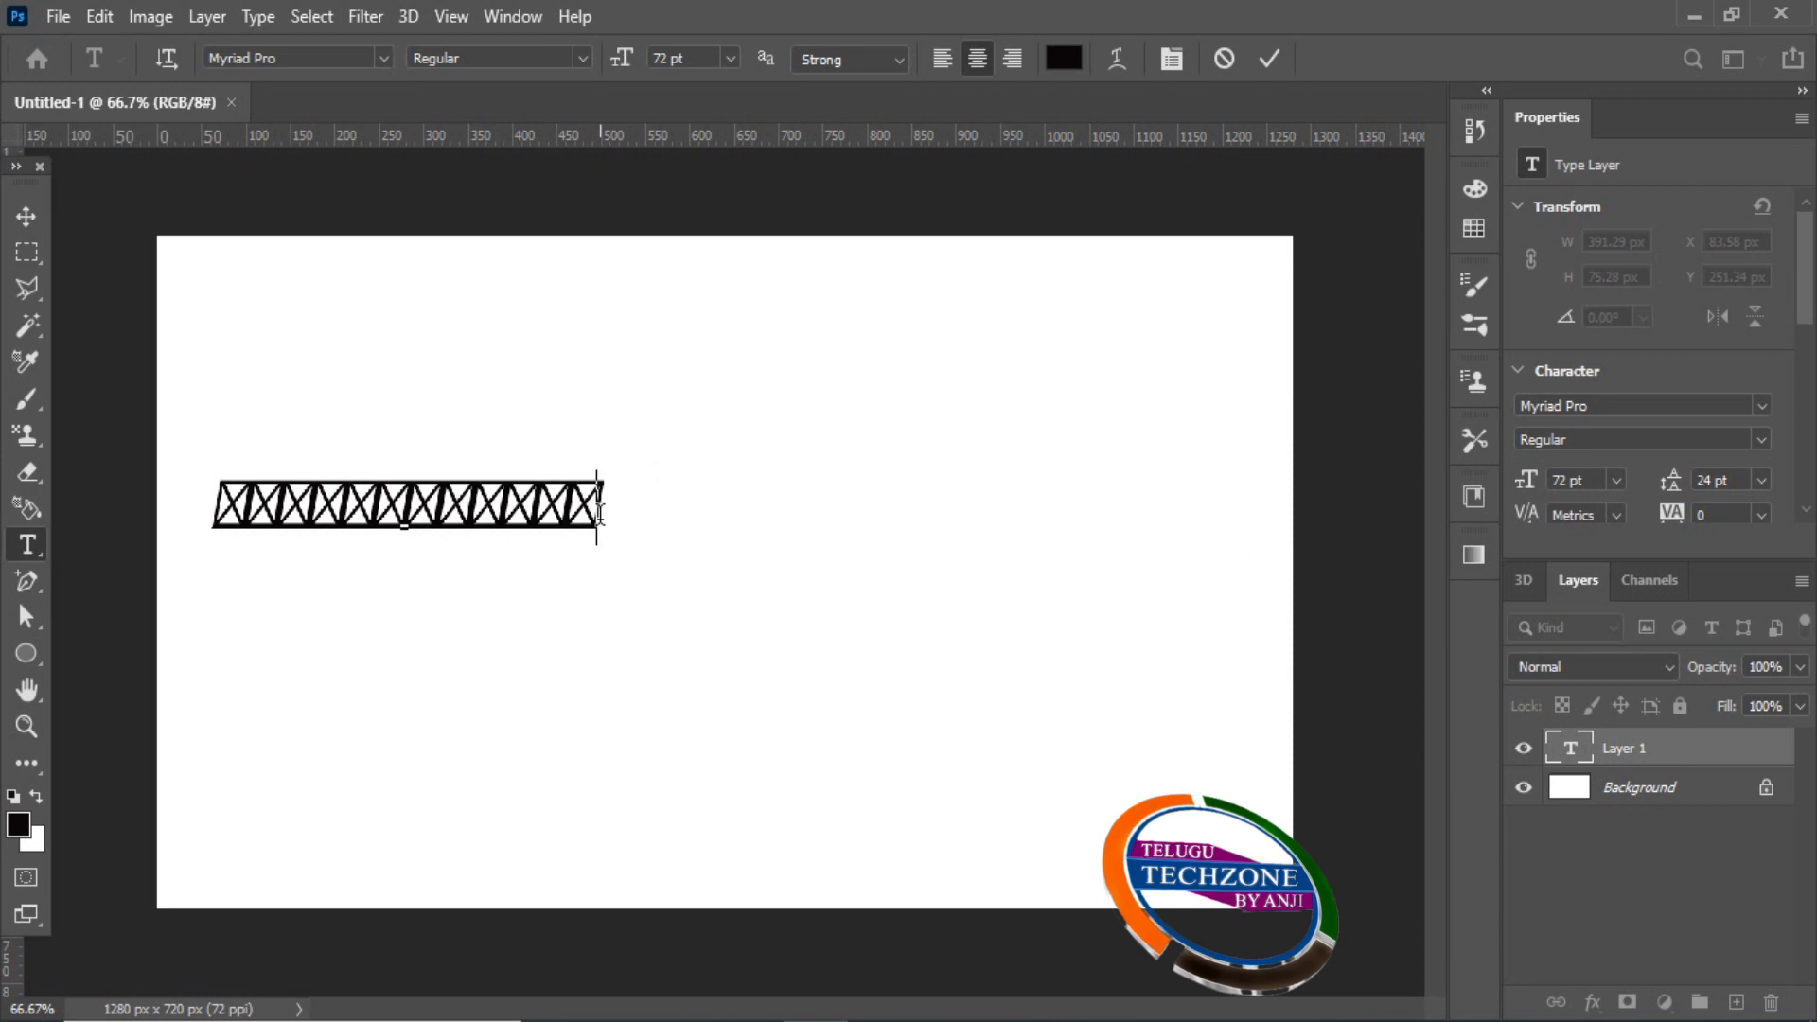
# - Select all the pasted text in the Photoshop text layer and check in Word which font the original uses
pyautogui.moveTo(600, 511); pyautogui.dragTo(212, 476)
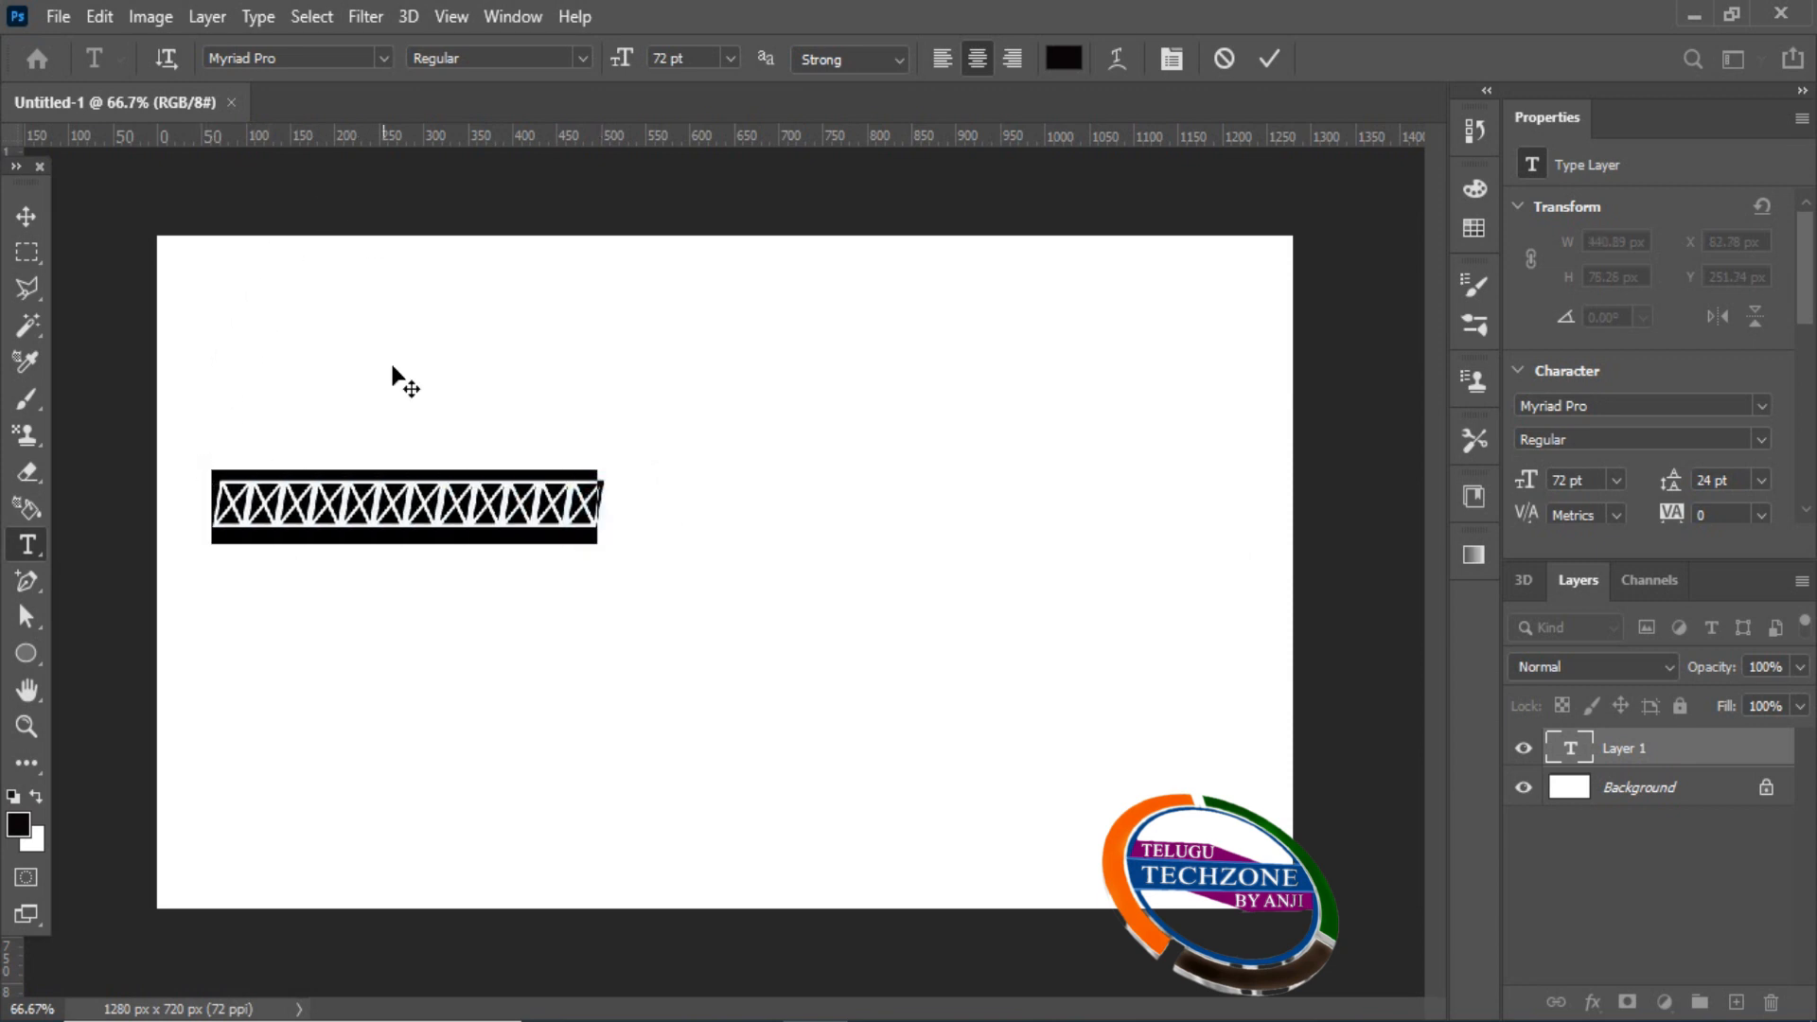
pyautogui.click(1694, 15)
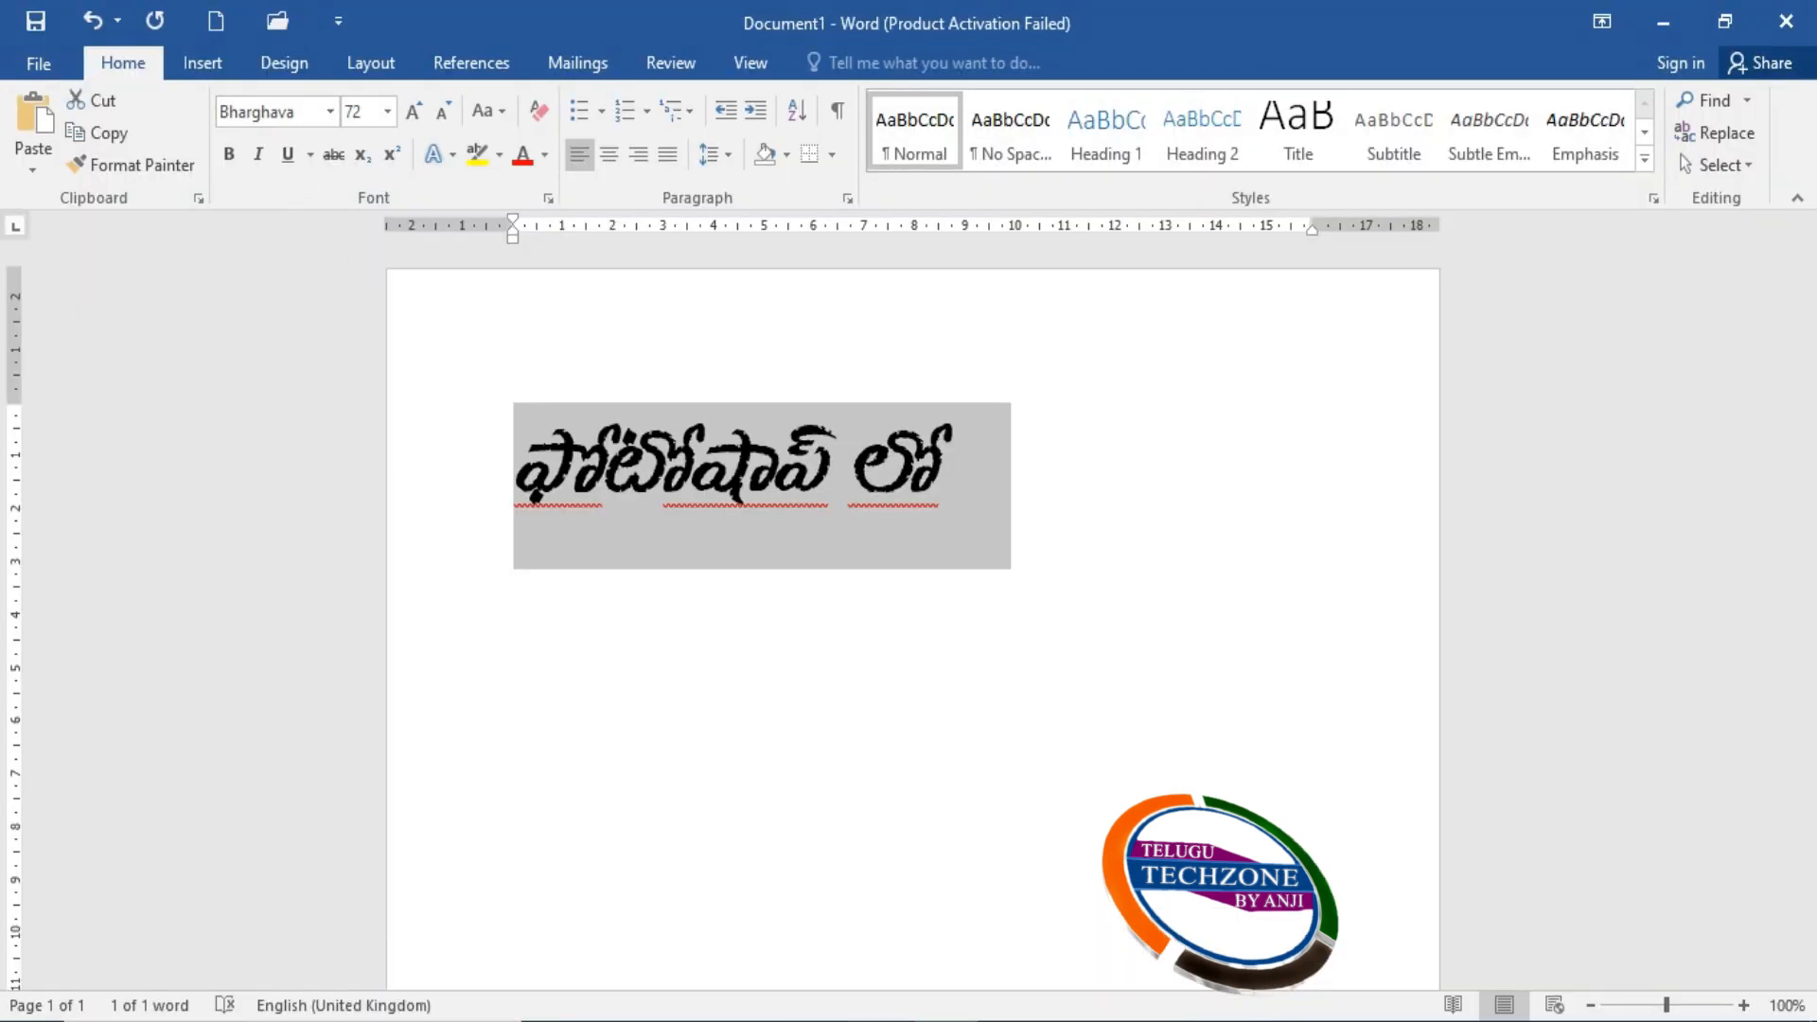
pyautogui.hotkey('alt', 'Tab')
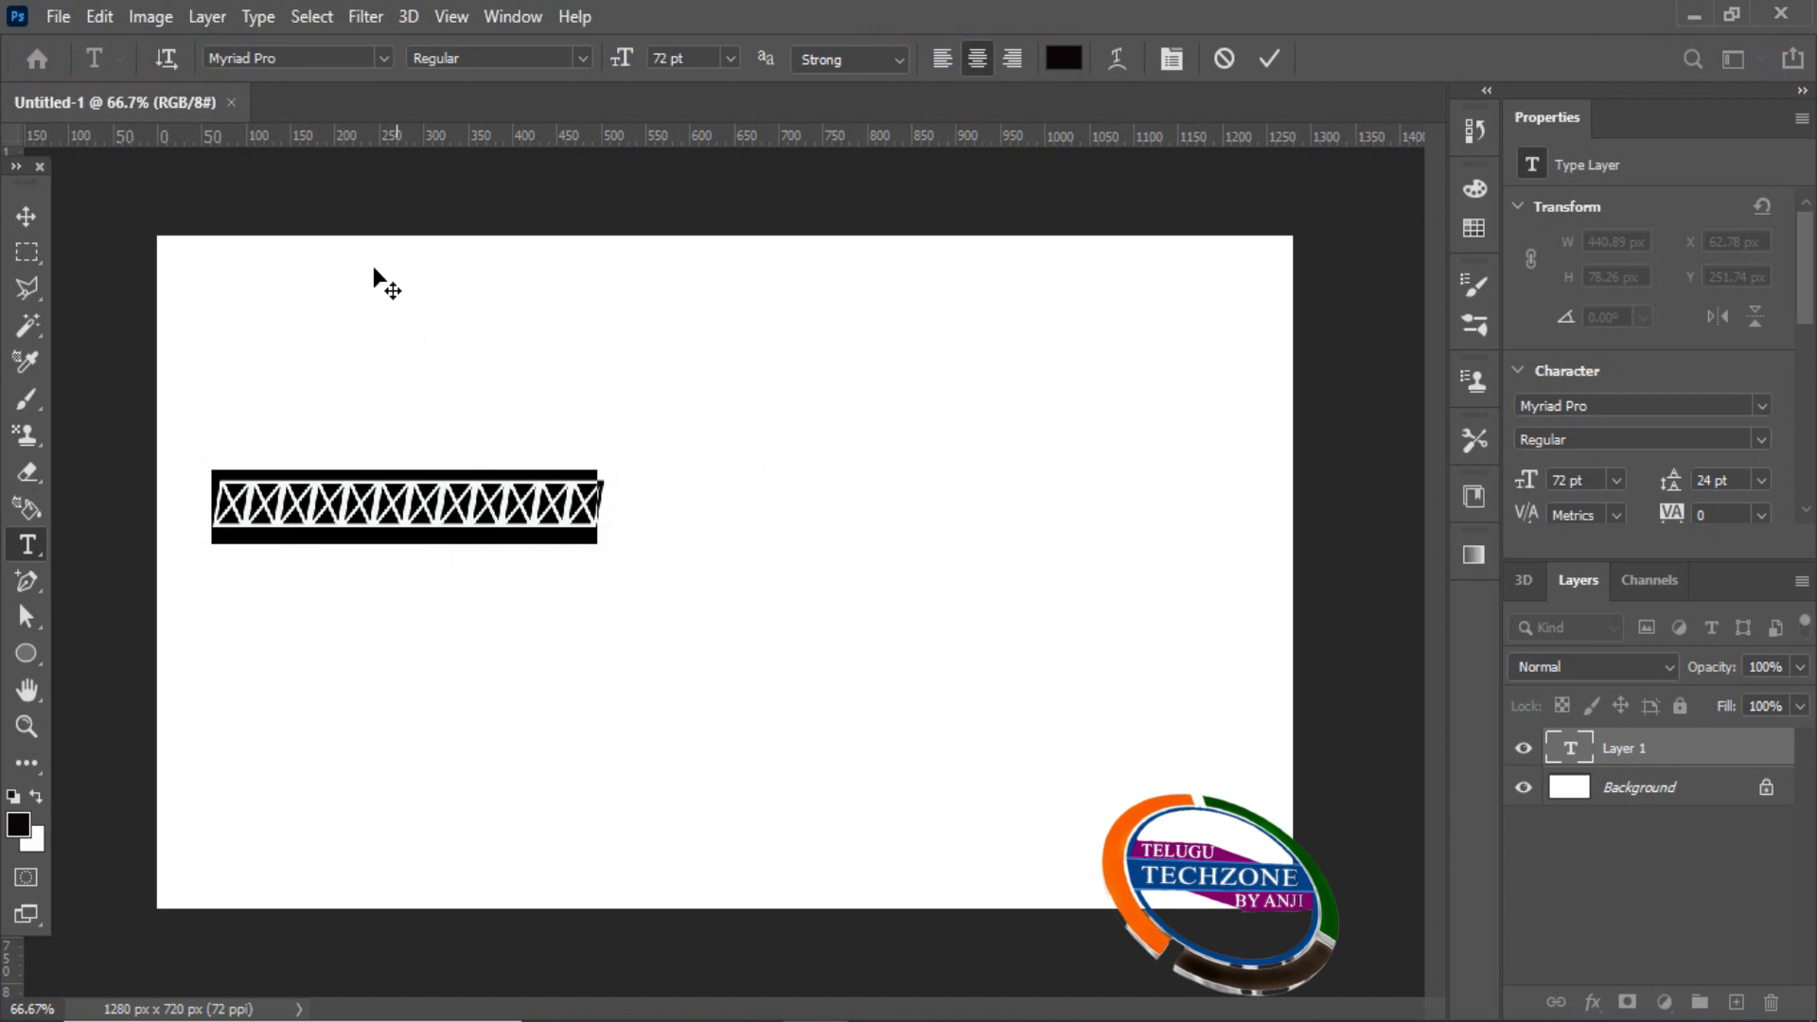
# - Try the Aaradhana font and the Abhilasha font on the selected text
pyautogui.click(384, 58)
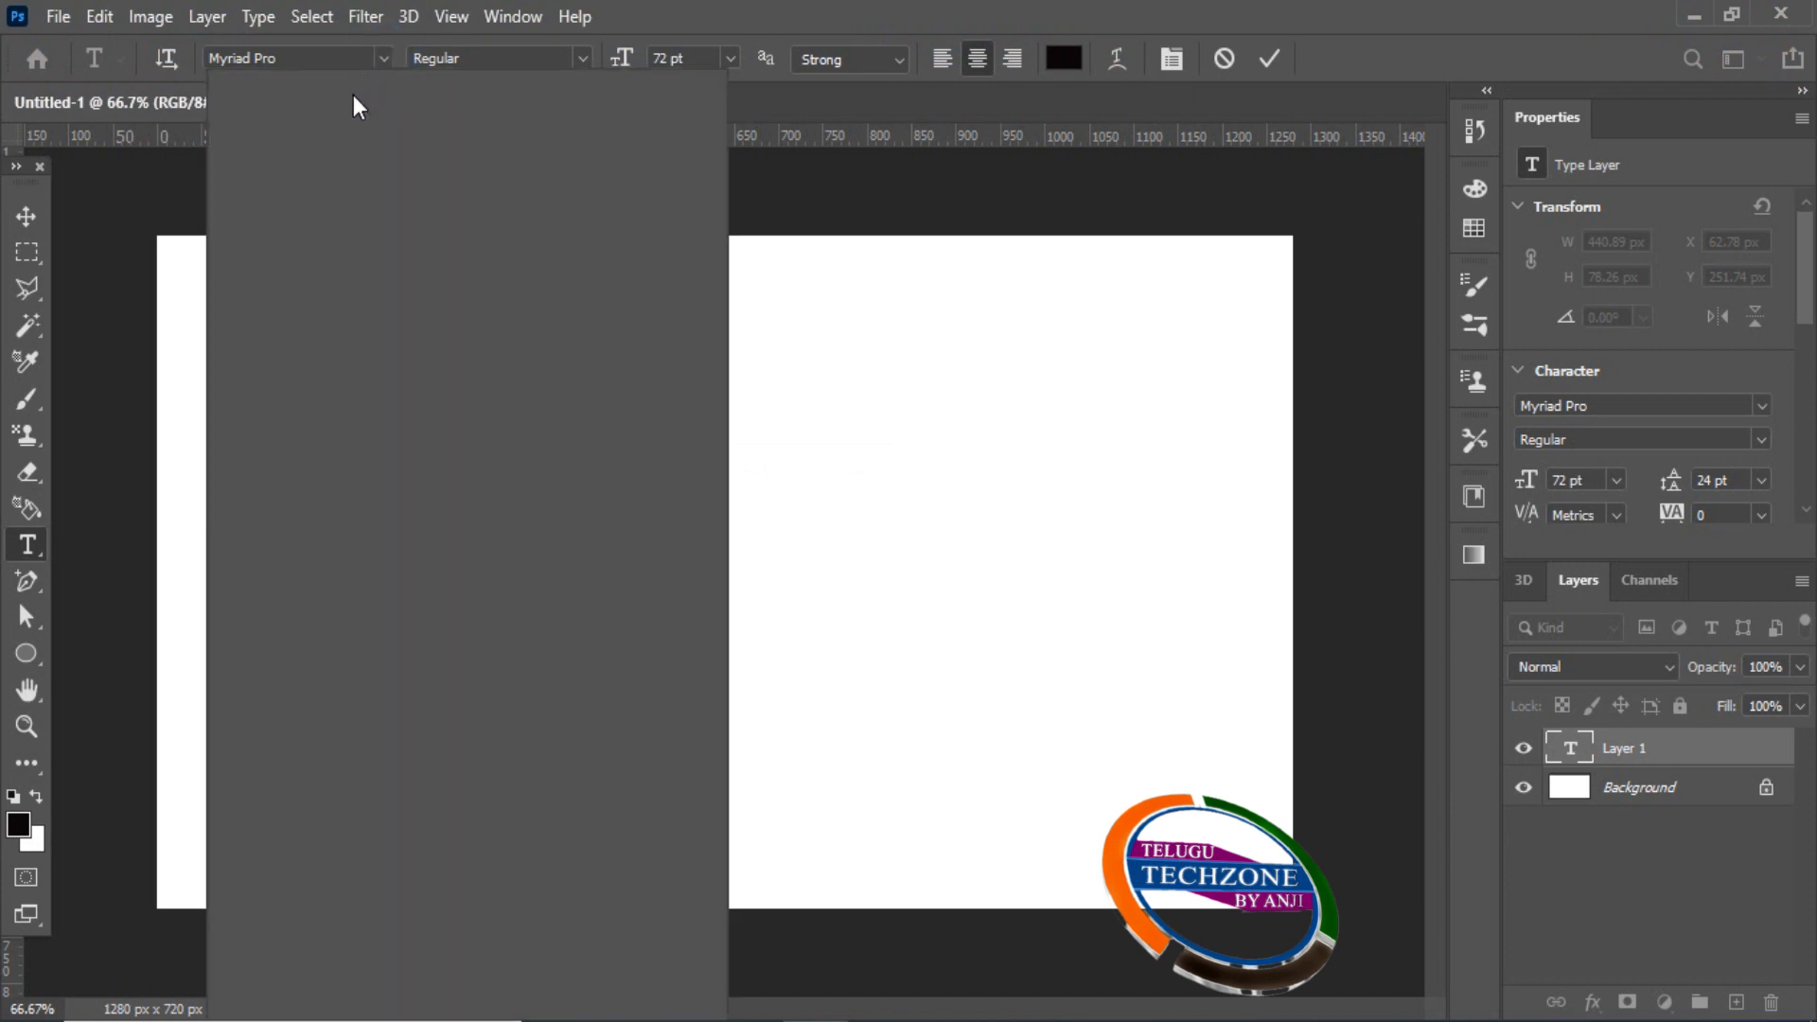
pyautogui.write('Lucida Sans')
pyautogui.moveTo(724, 553); pyautogui.dragTo(711, 142)
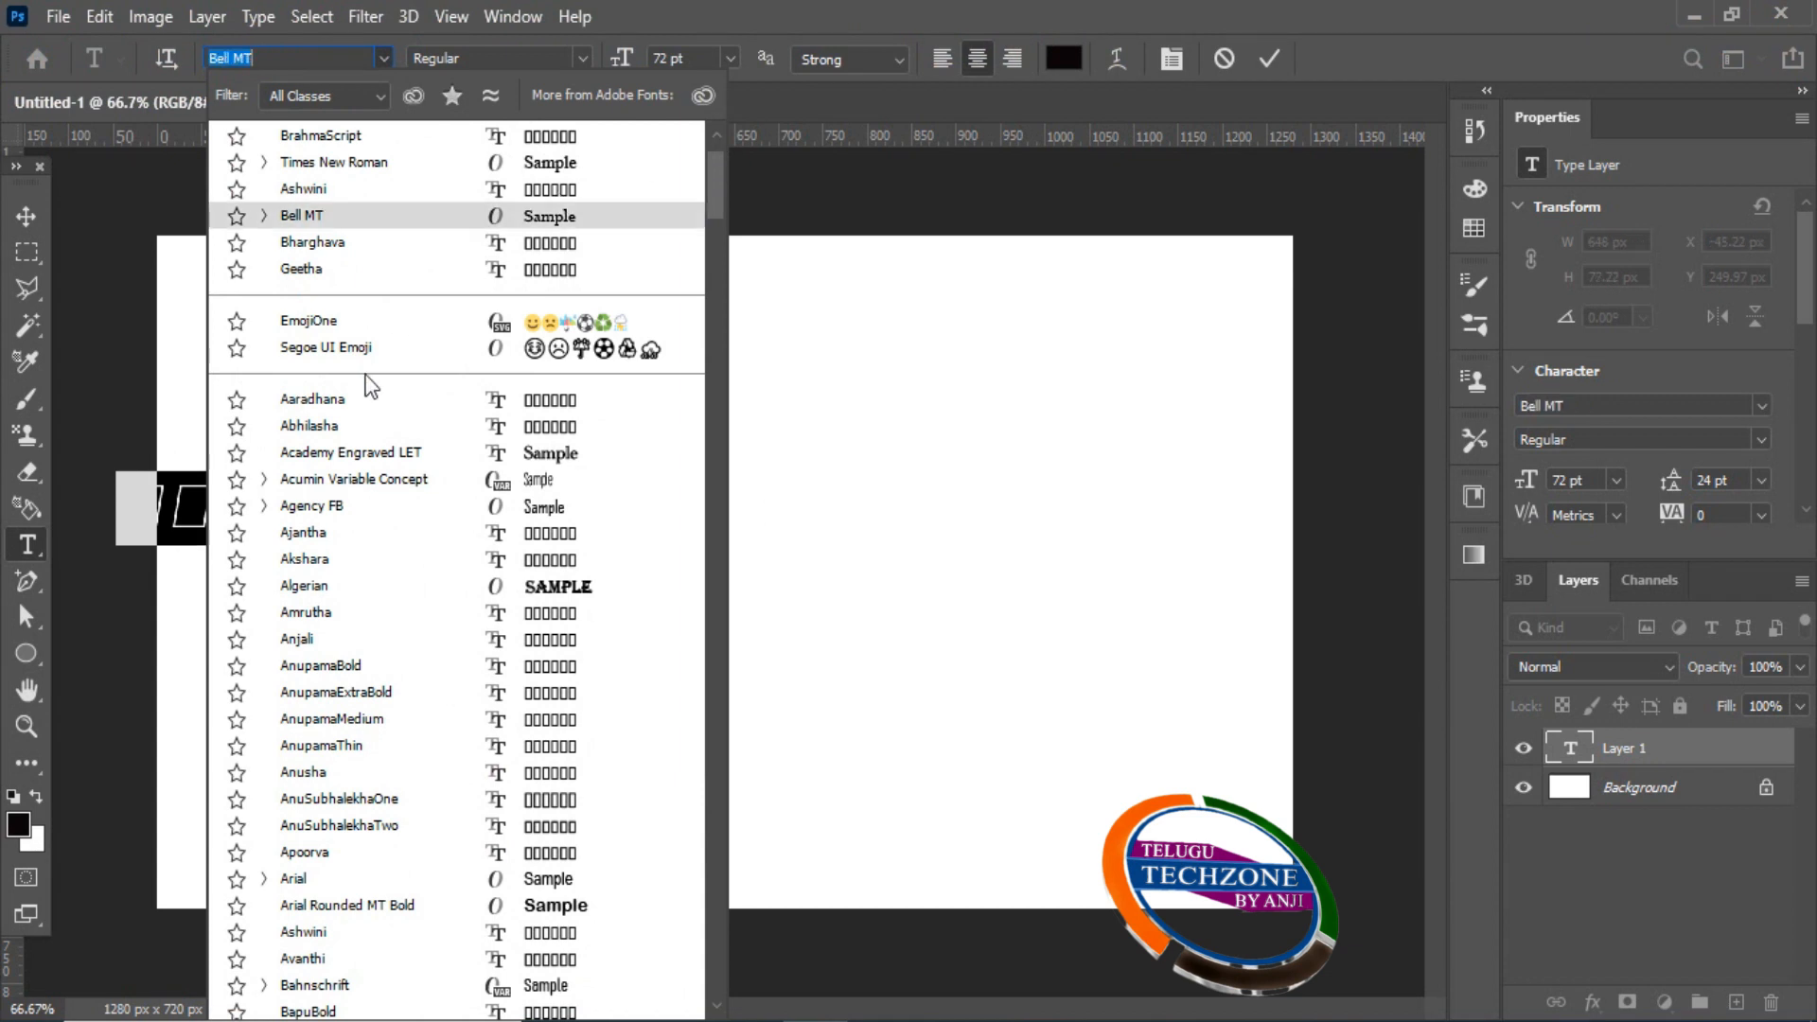
pyautogui.click(363, 403)
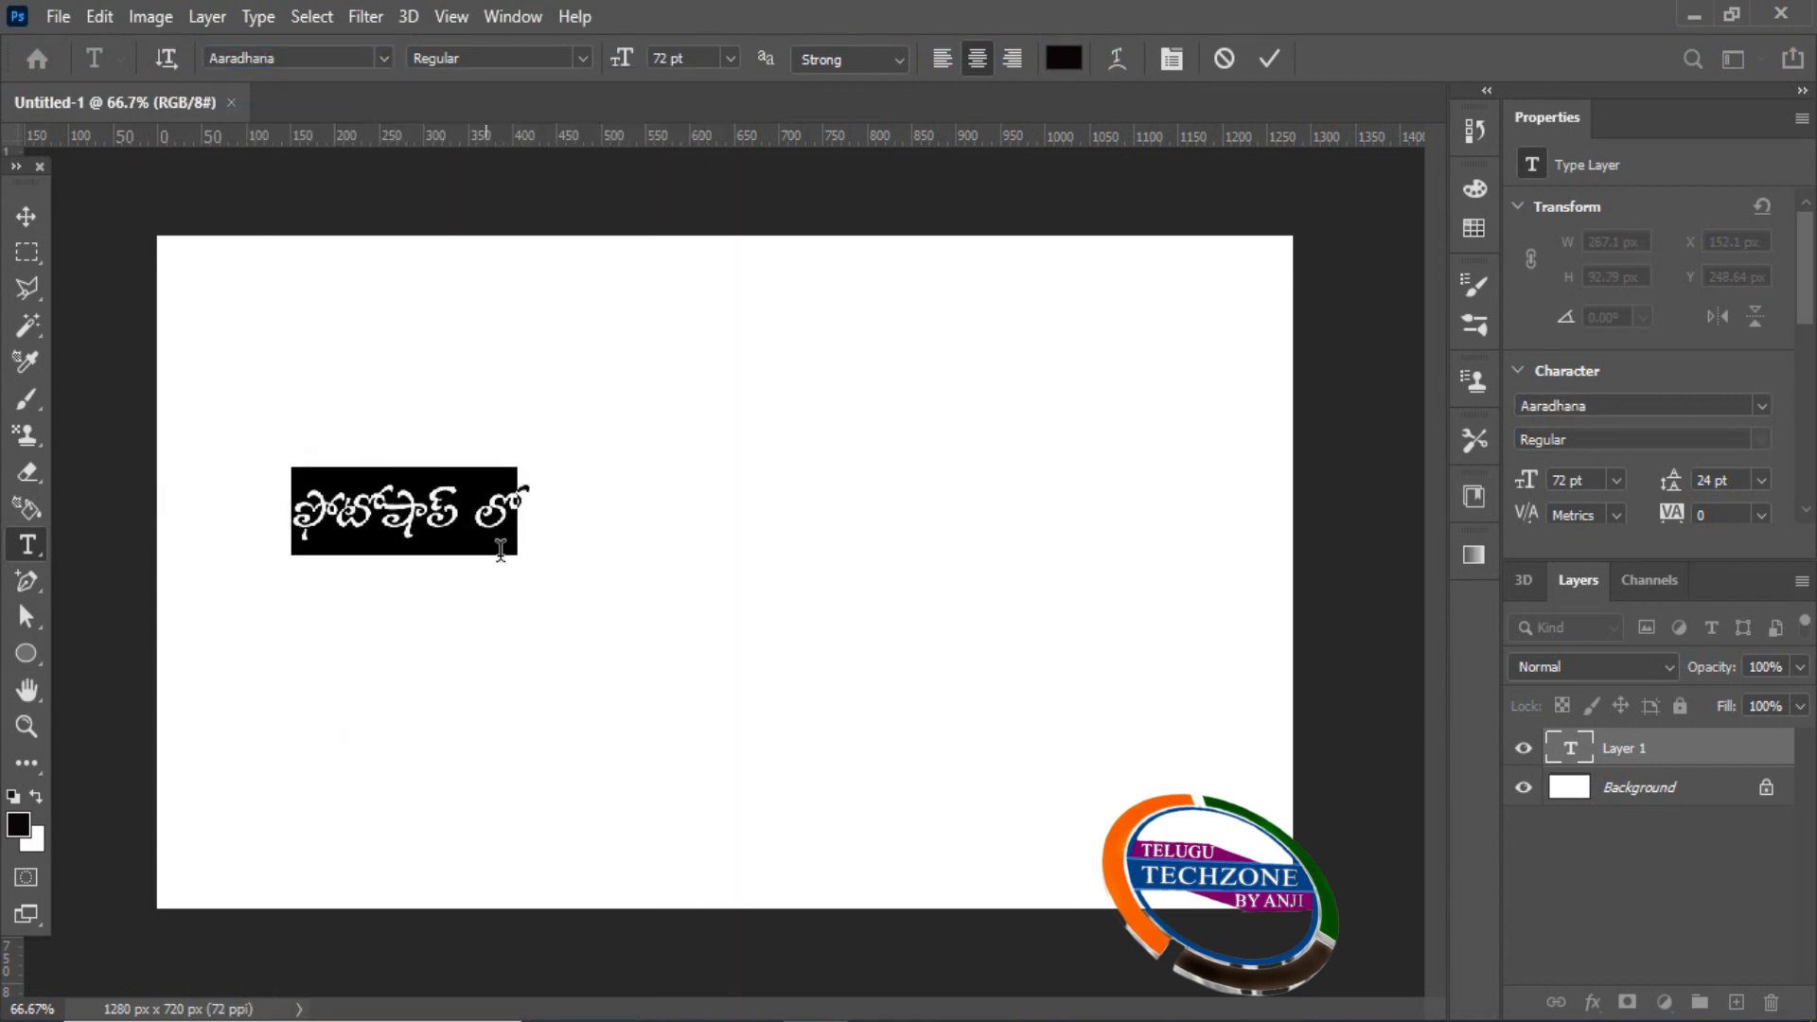
pyautogui.click(385, 58)
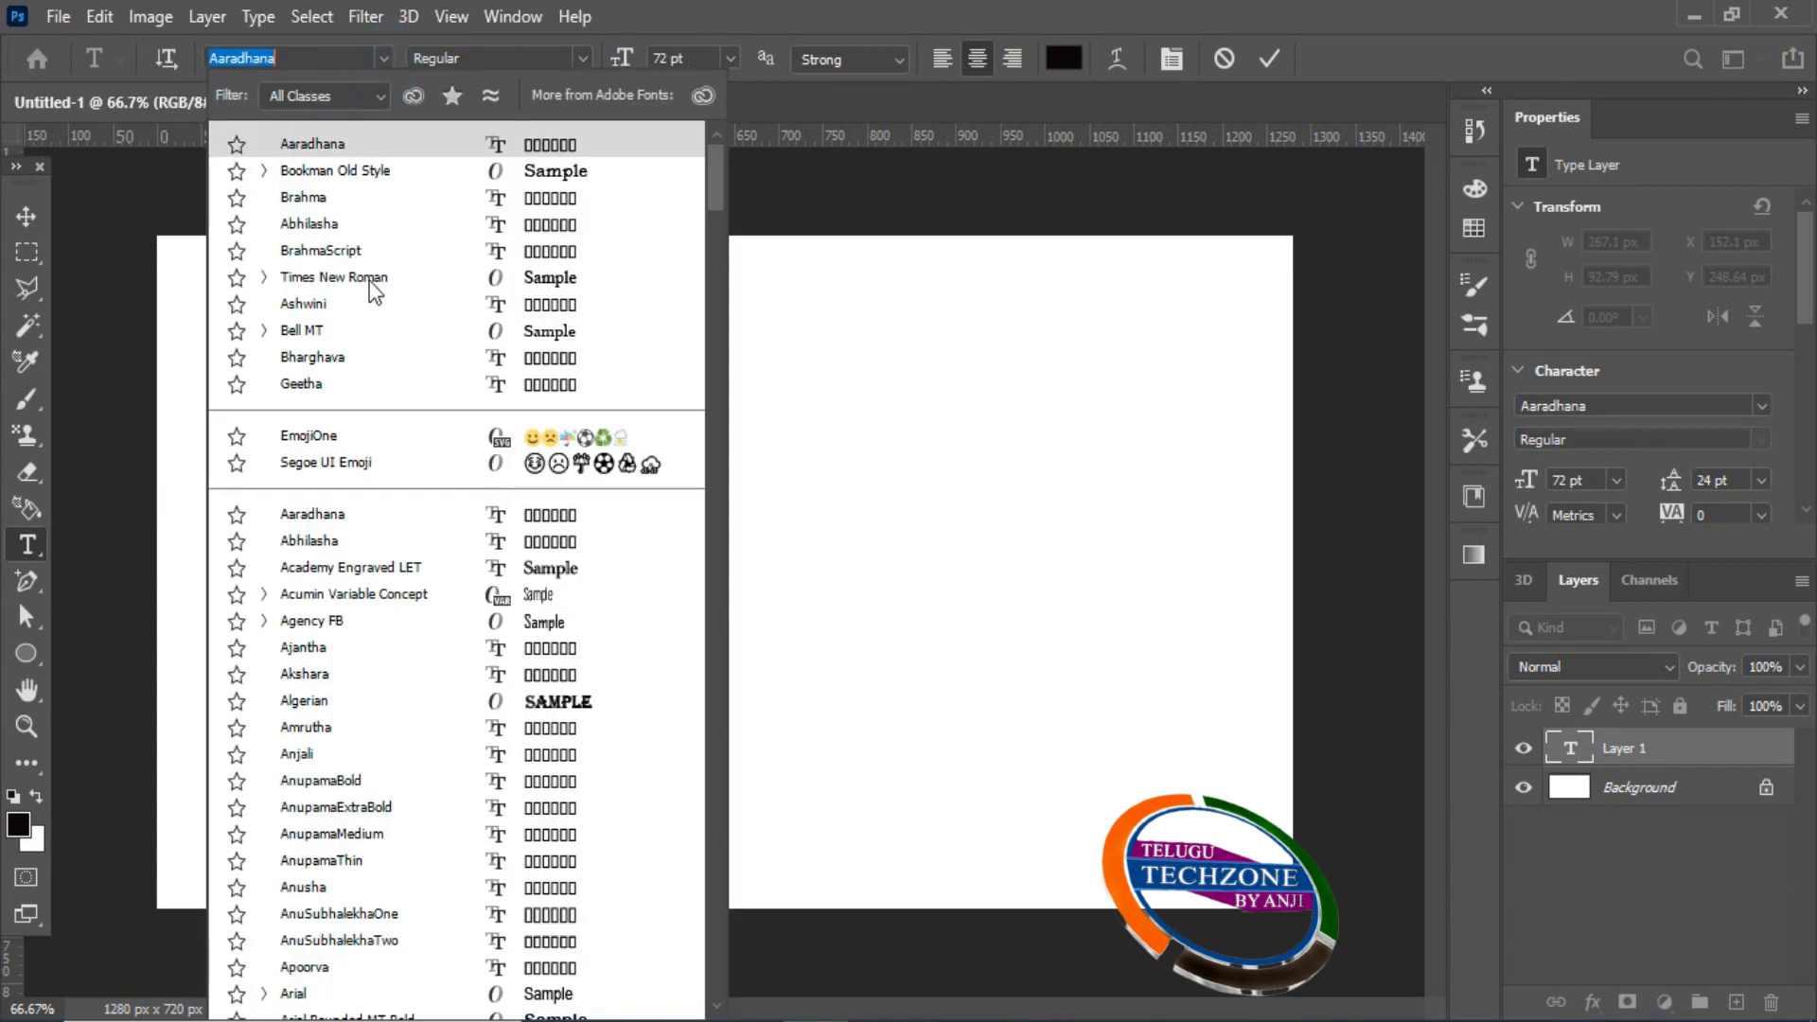
pyautogui.click(333, 542)
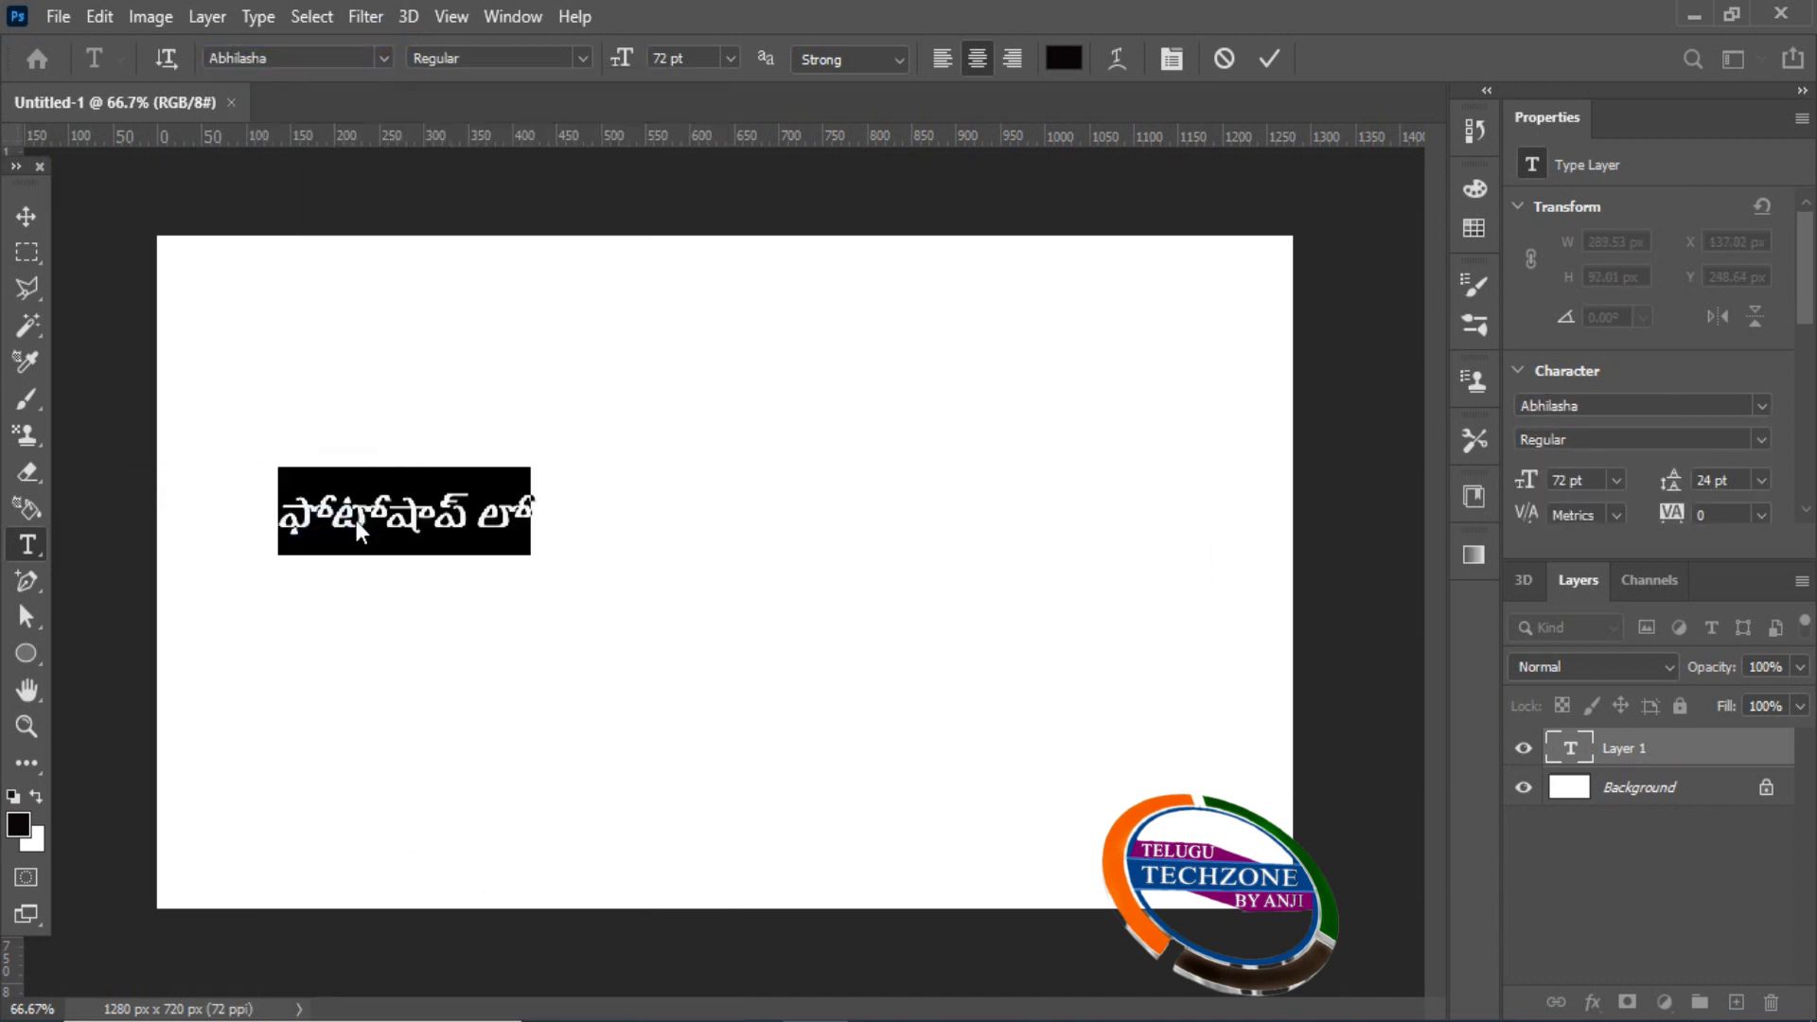
# - Find the Bharghava font, apply it to the selected text and commit the text layer
pyautogui.click(382, 59)
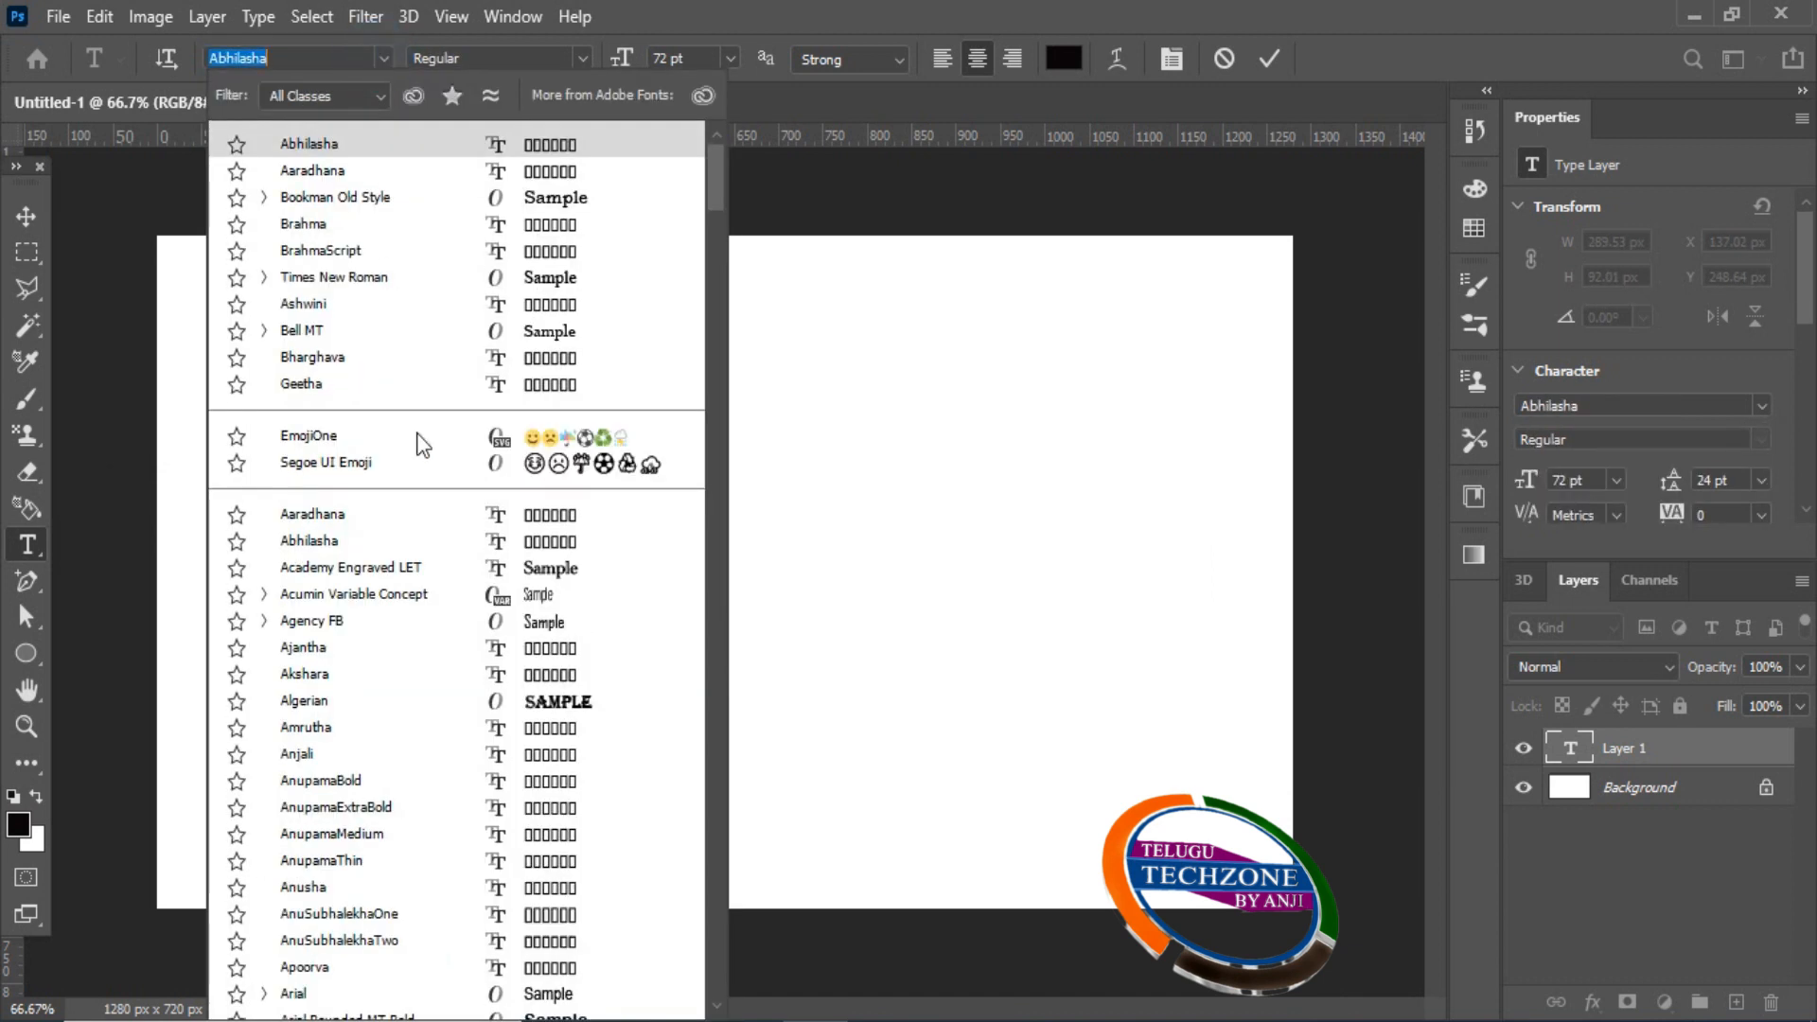
pyautogui.write('b')
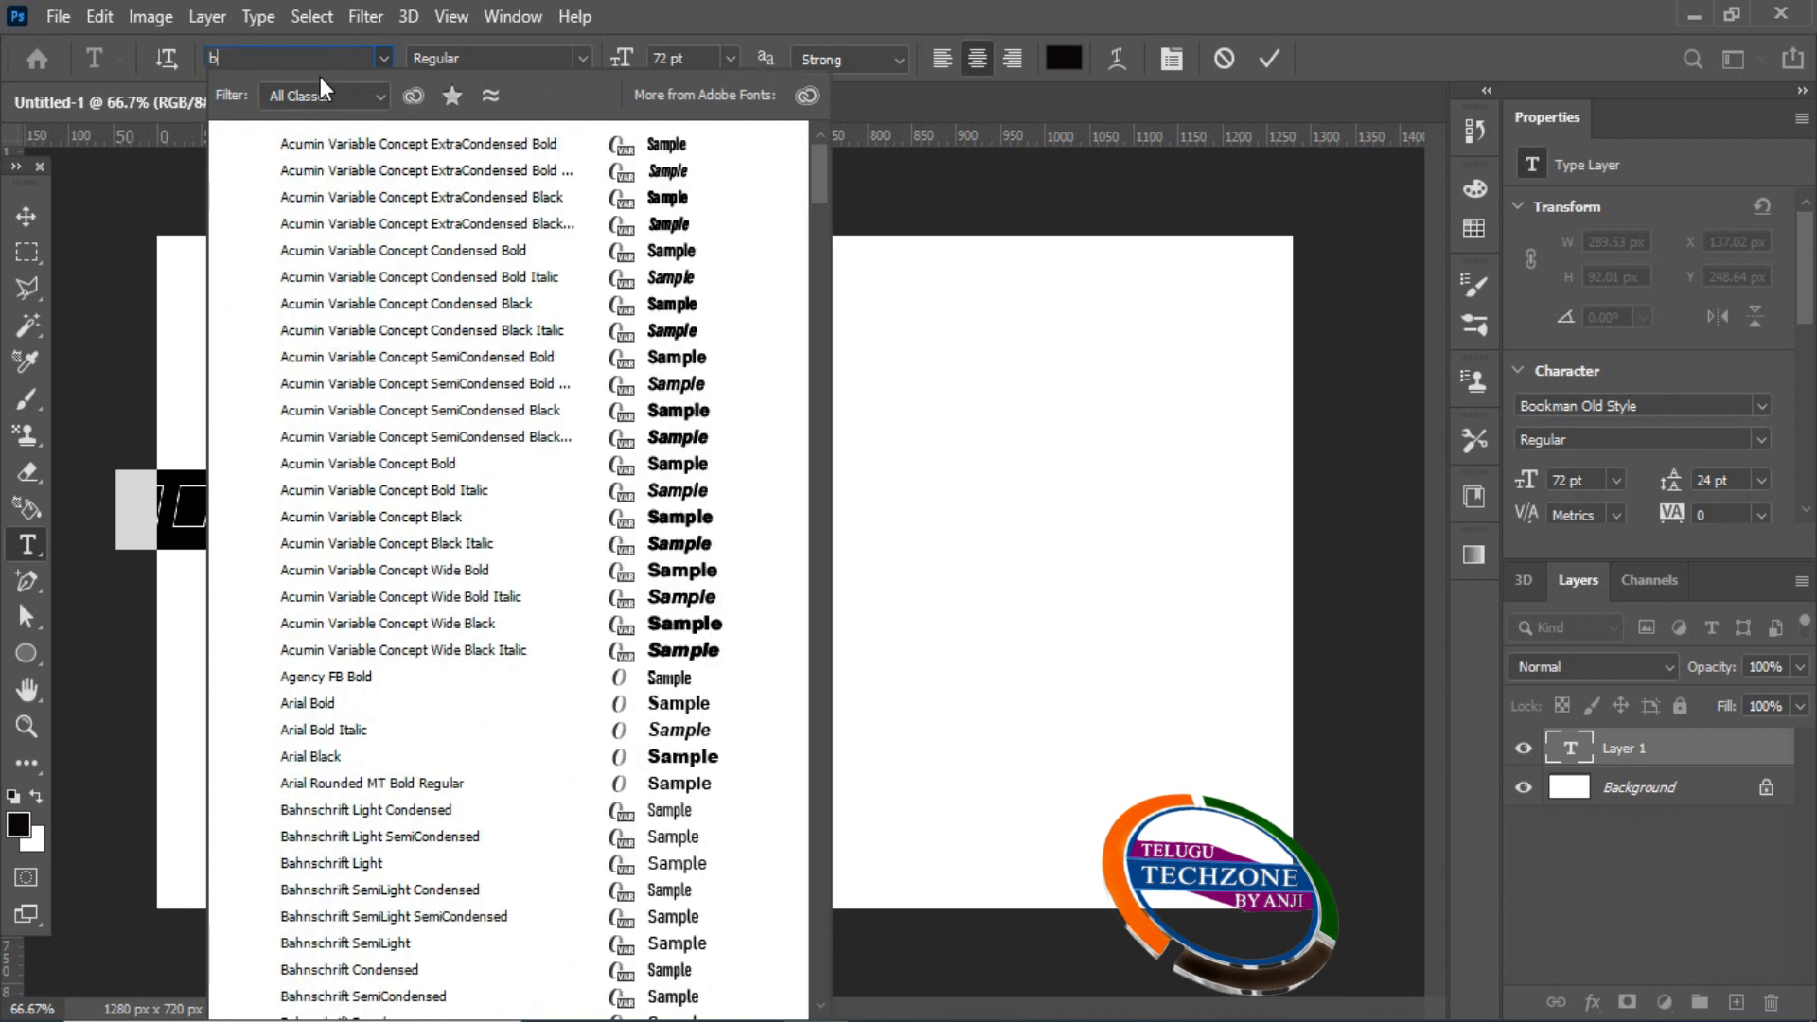
pyautogui.write('harghava')
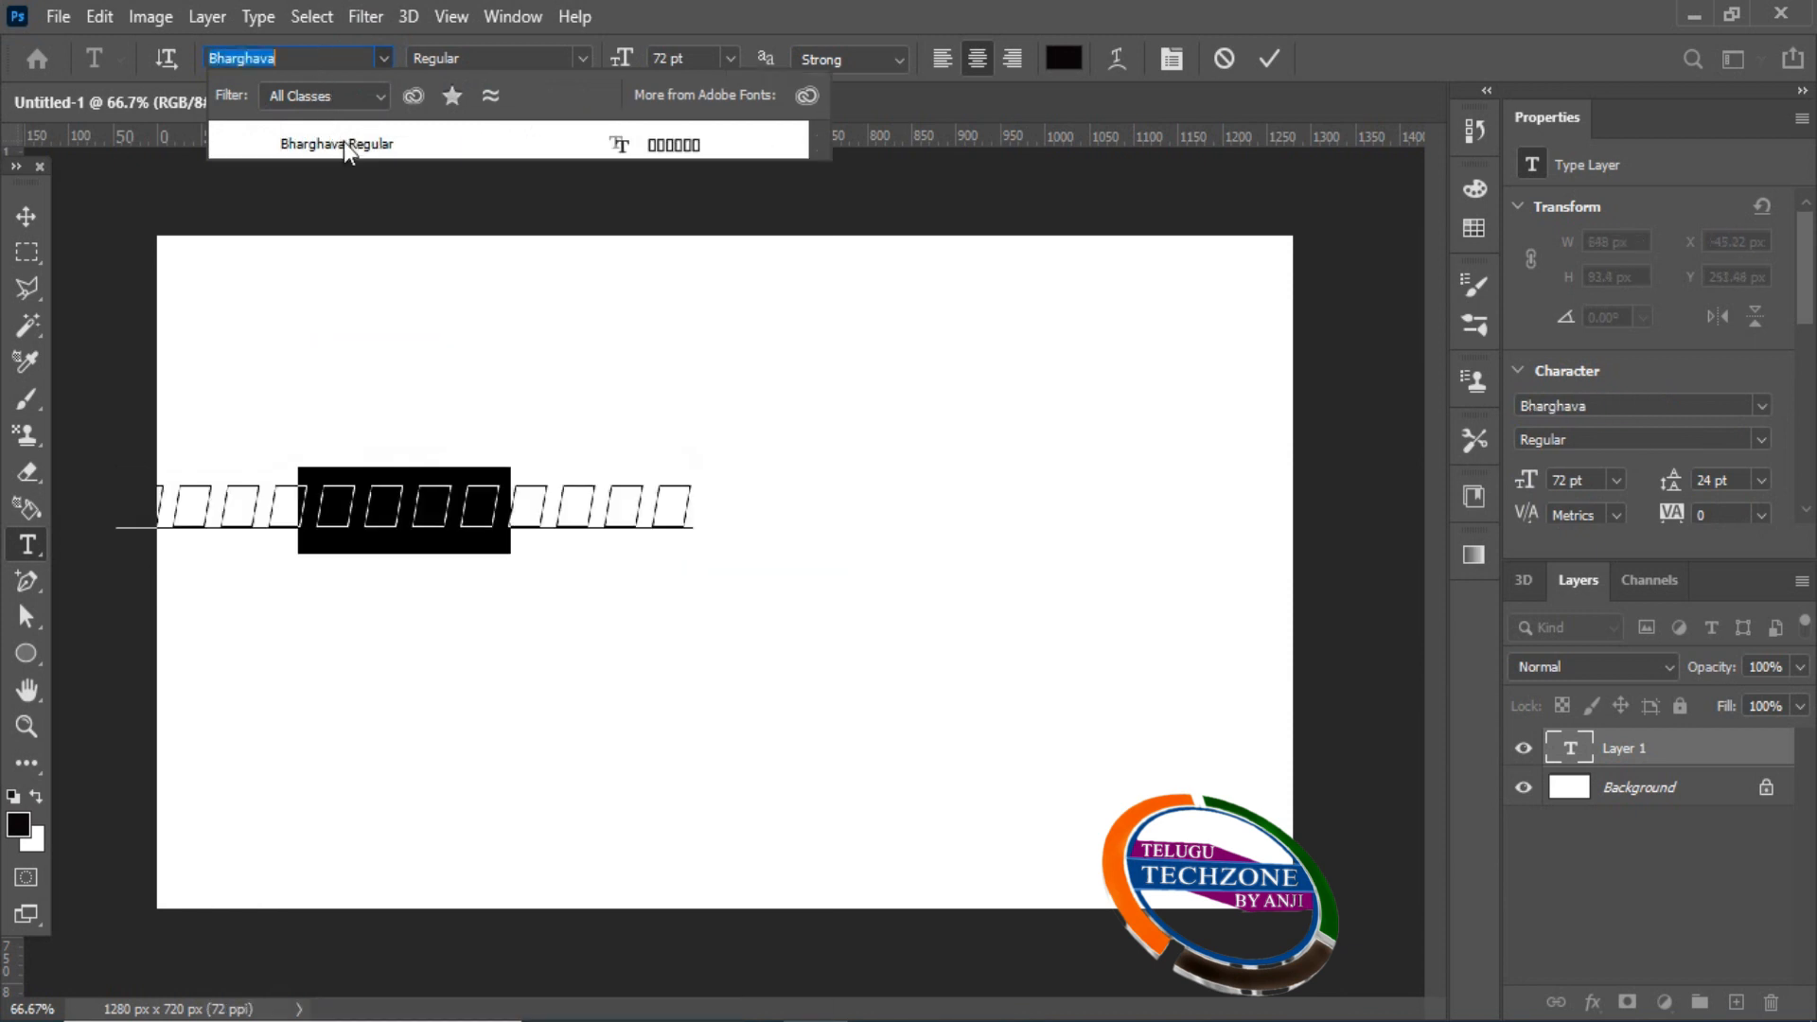
pyautogui.click(343, 142)
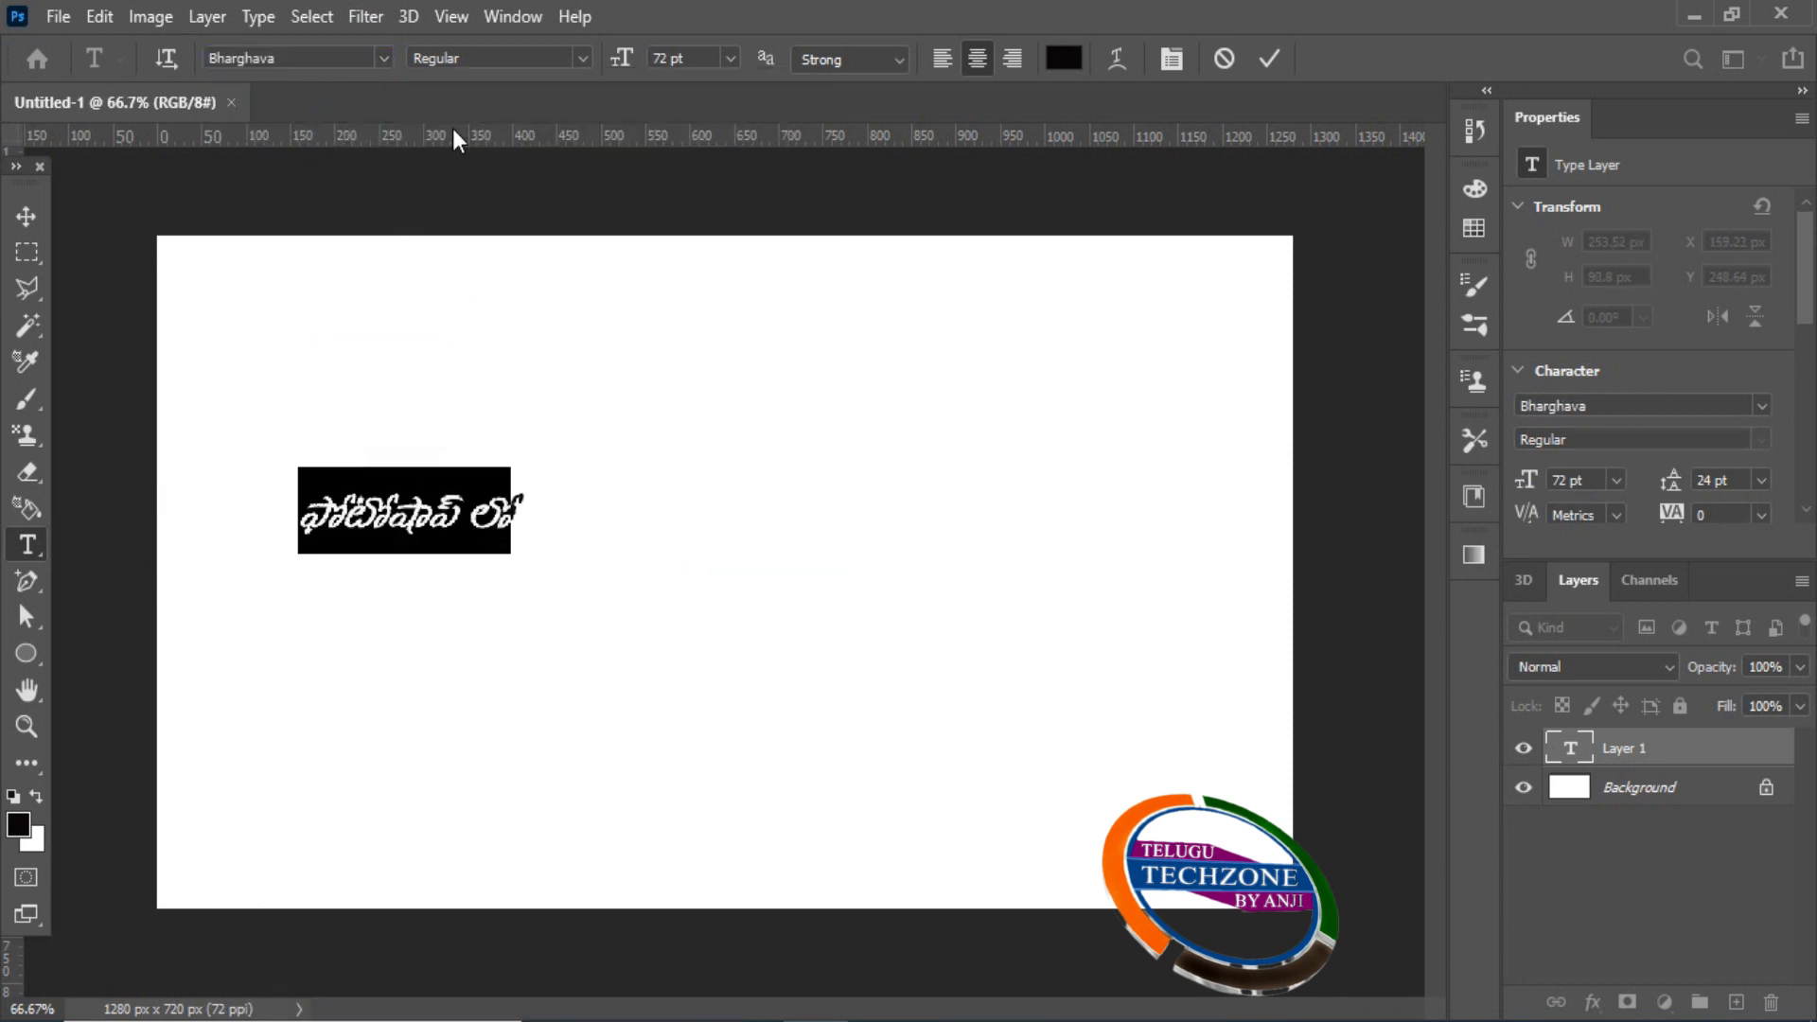
pyautogui.click(551, 520)
pyautogui.click(25, 215)
# - Enlarge the text with Free Transform to about 190% width and 216% height, and move it to about X 124 px, Y 172 px
pyautogui.click(99, 16)
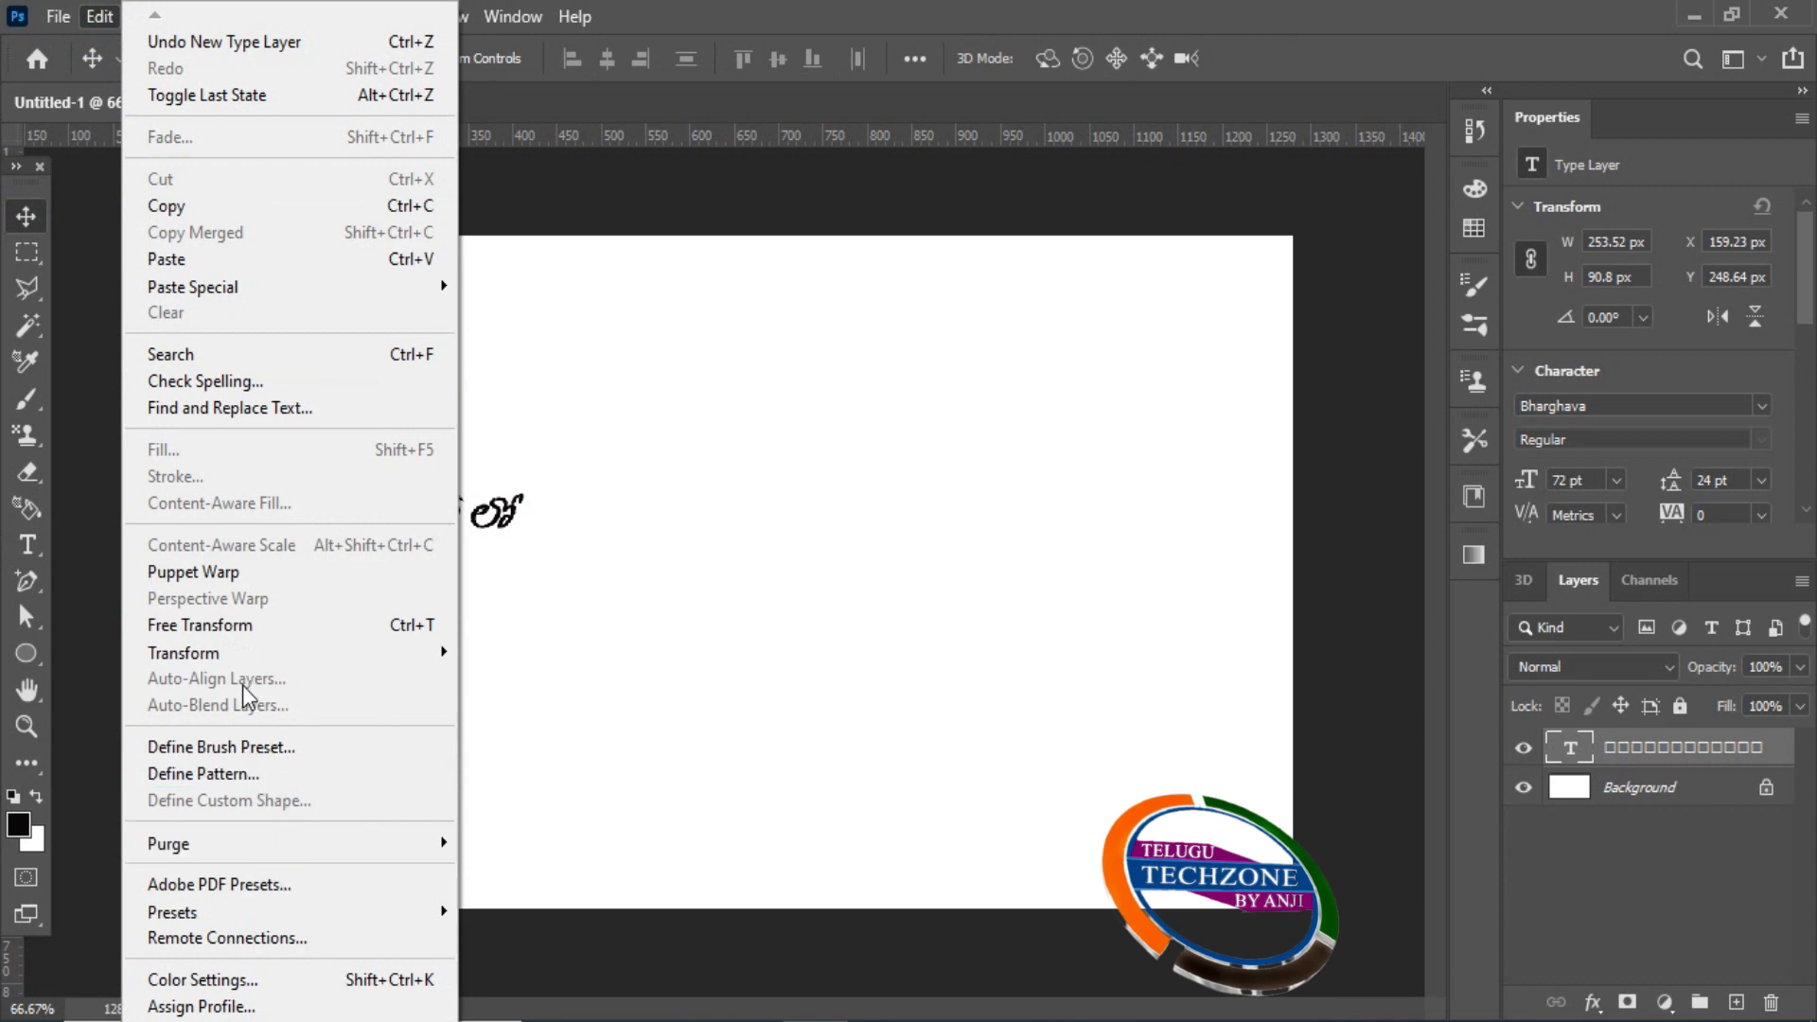
pyautogui.click(232, 648)
pyautogui.click(235, 626)
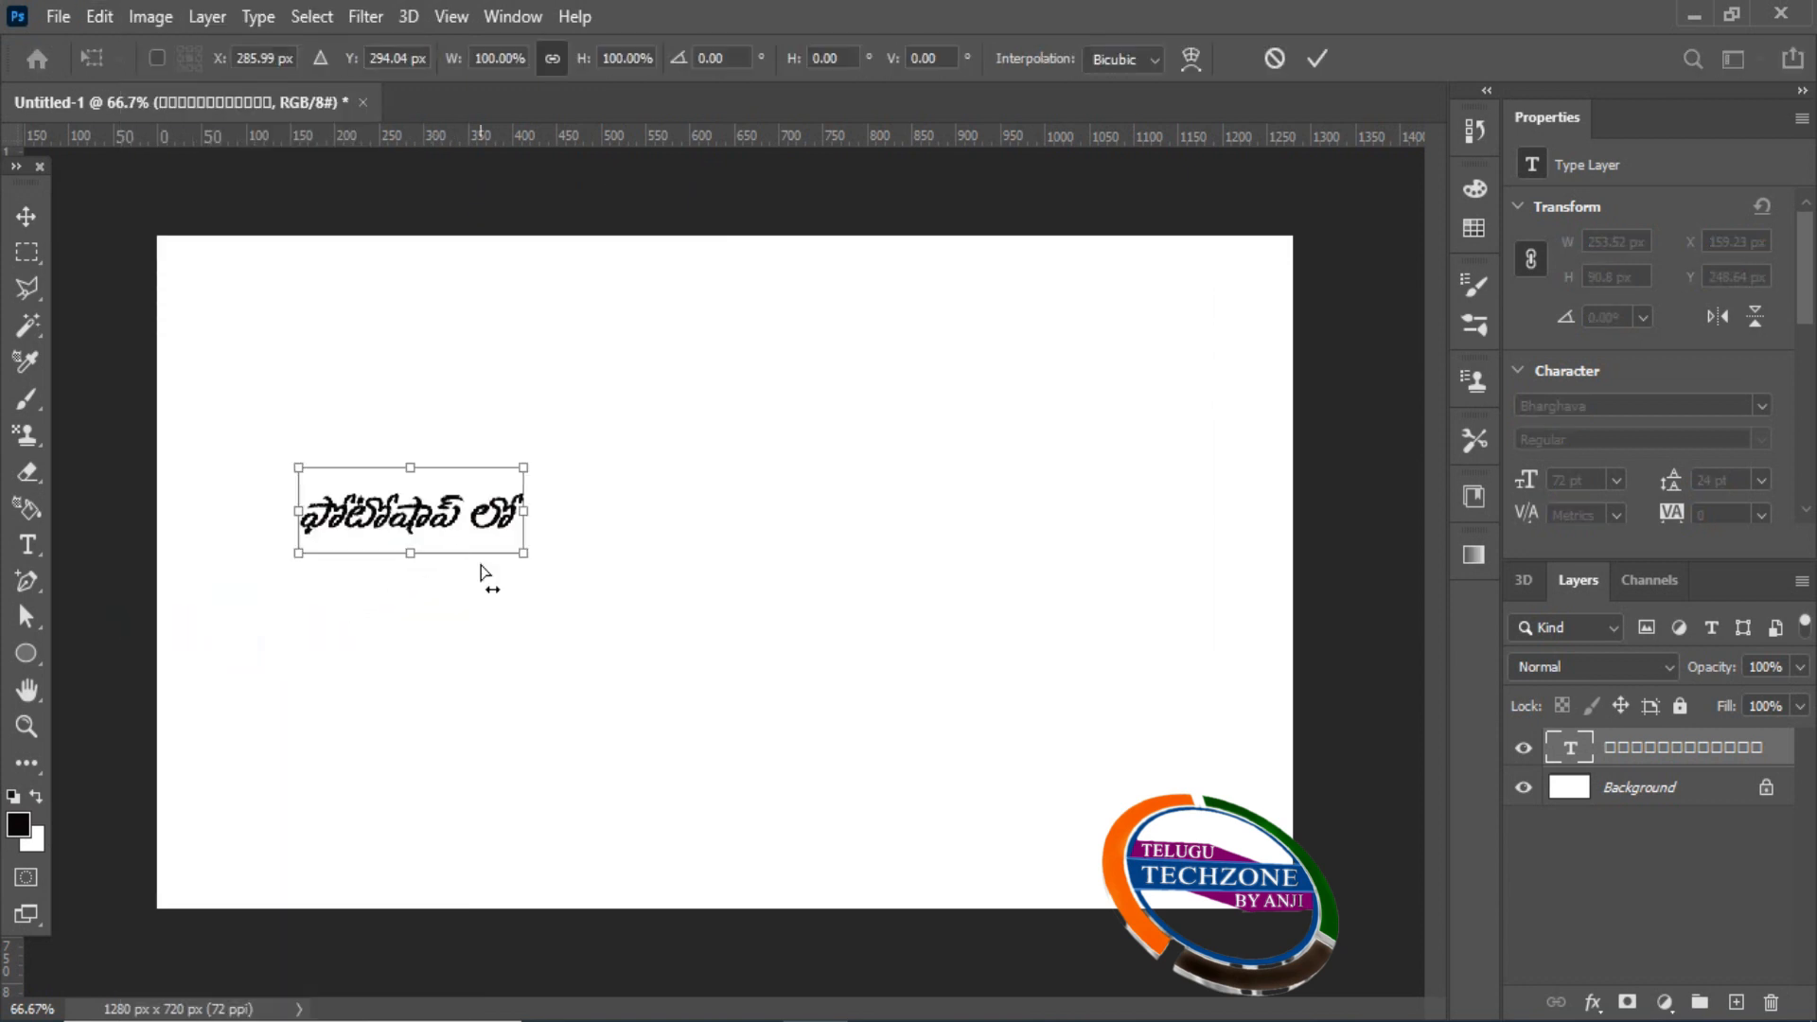
pyautogui.moveTo(519, 553); pyautogui.dragTo(728, 650)
pyautogui.press('Return')
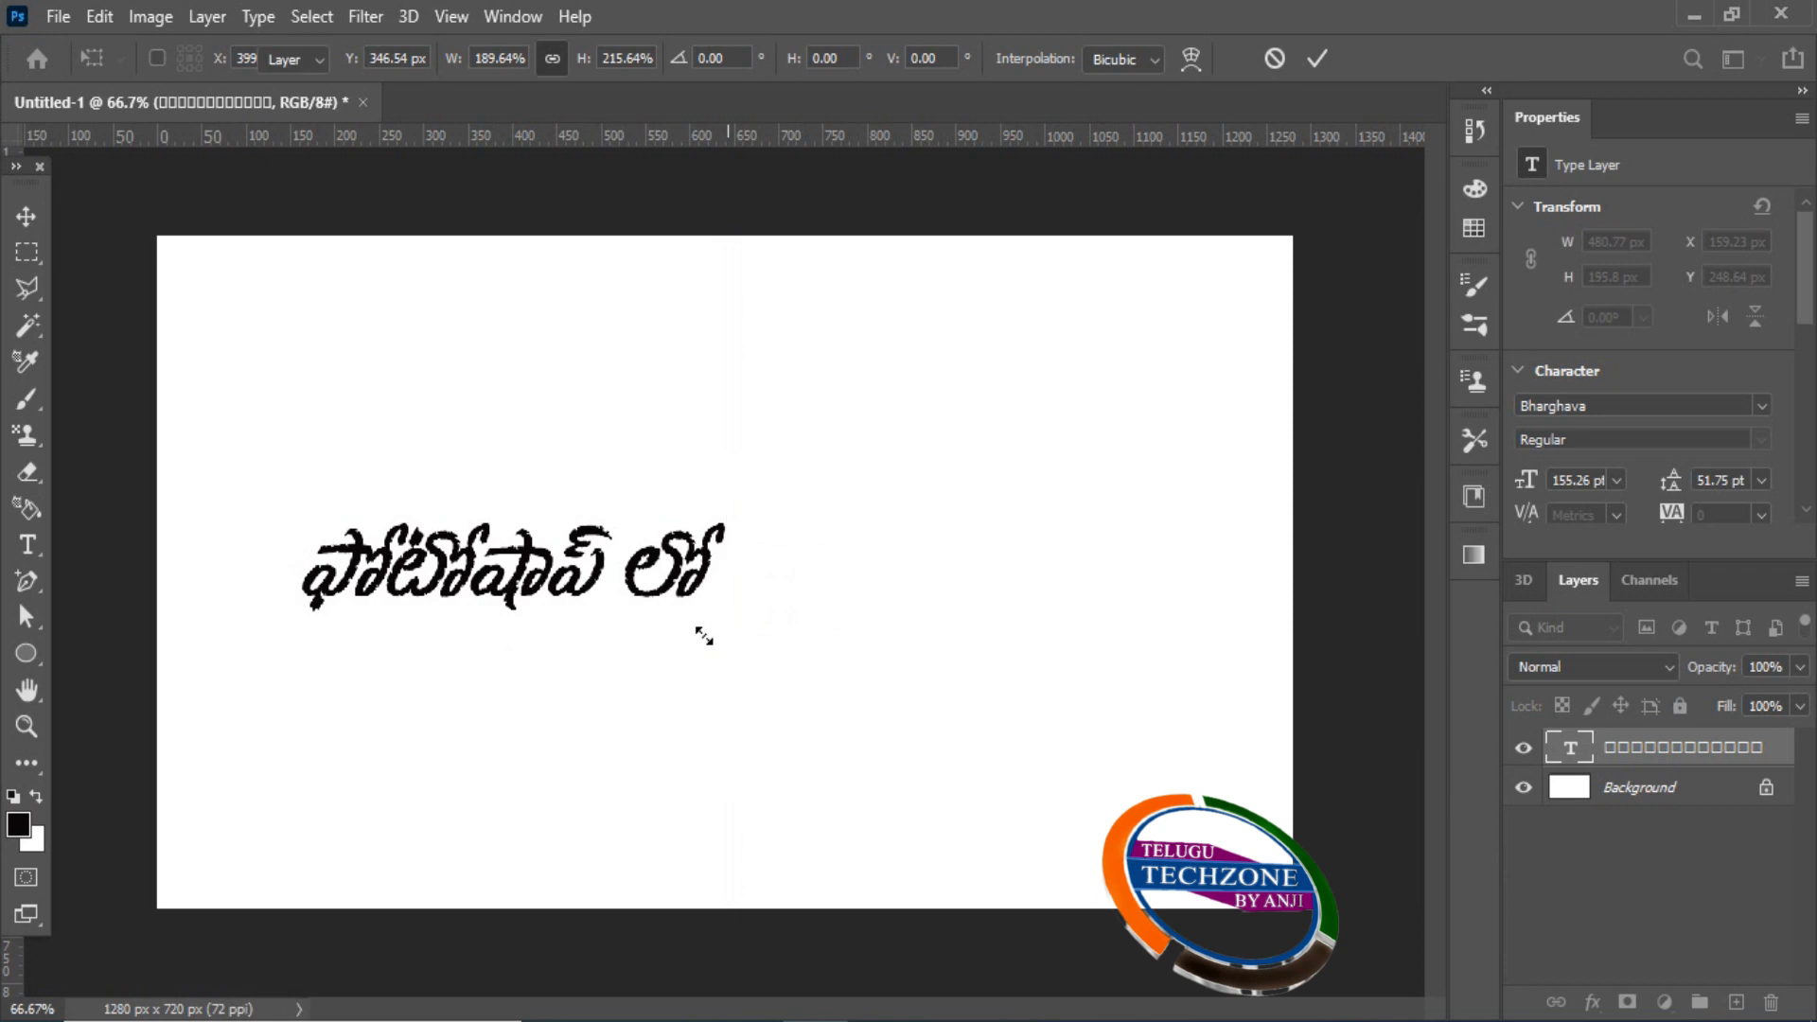
pyautogui.press('v')
pyautogui.moveTo(670, 586); pyautogui.dragTo(630, 504)
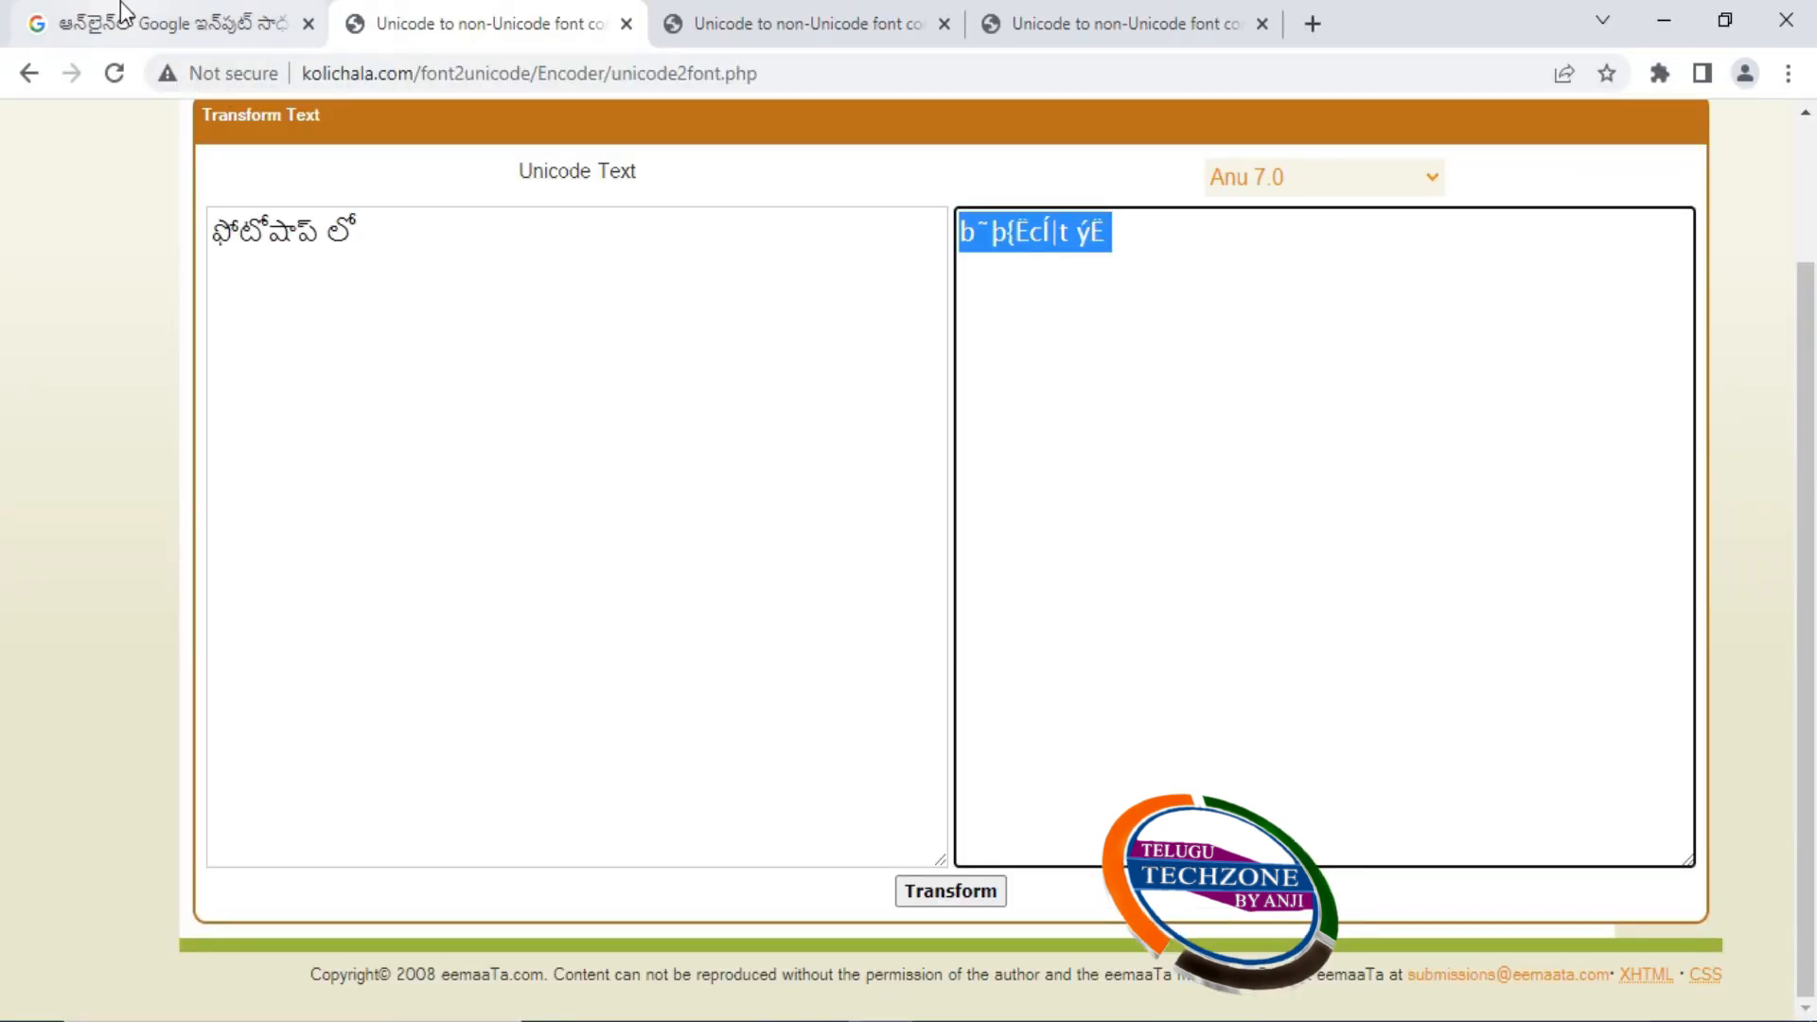
# - Switch to the Google Input Tools page in the browser and replace the existing text with "టైప్ ఎలా చేయాలి"
pyautogui.click(121, 12)
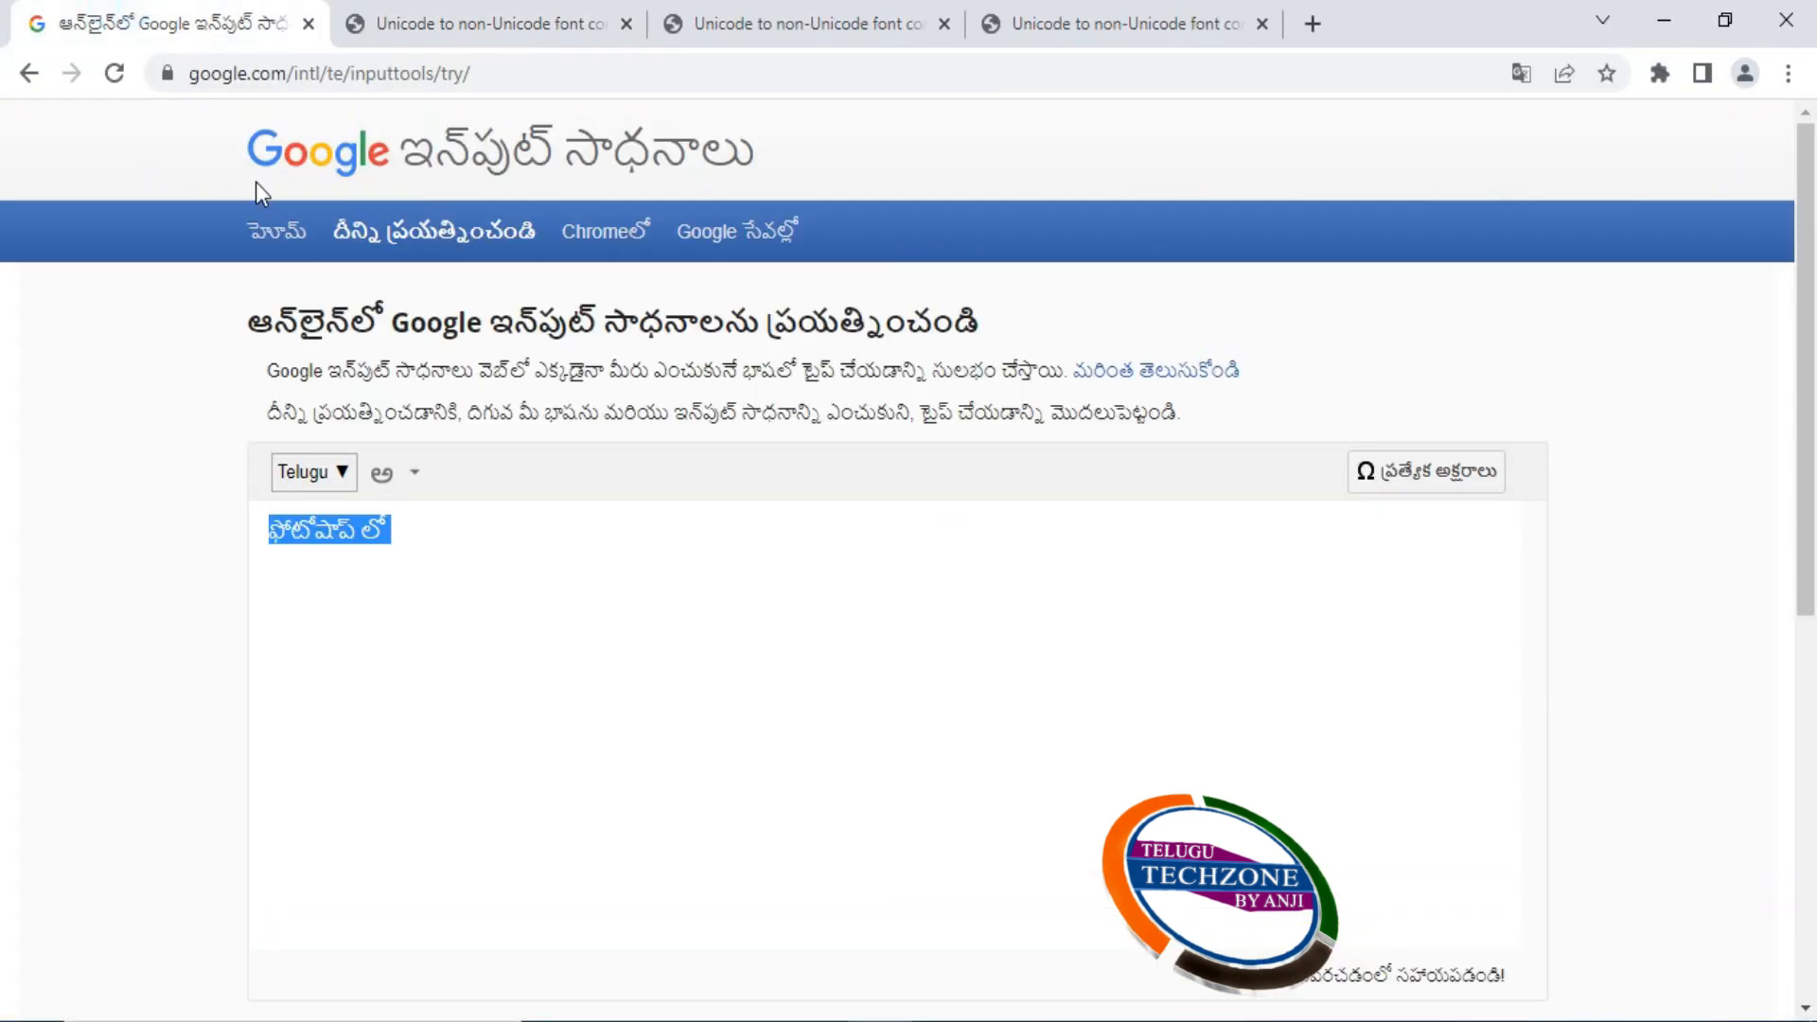
pyautogui.write('t')
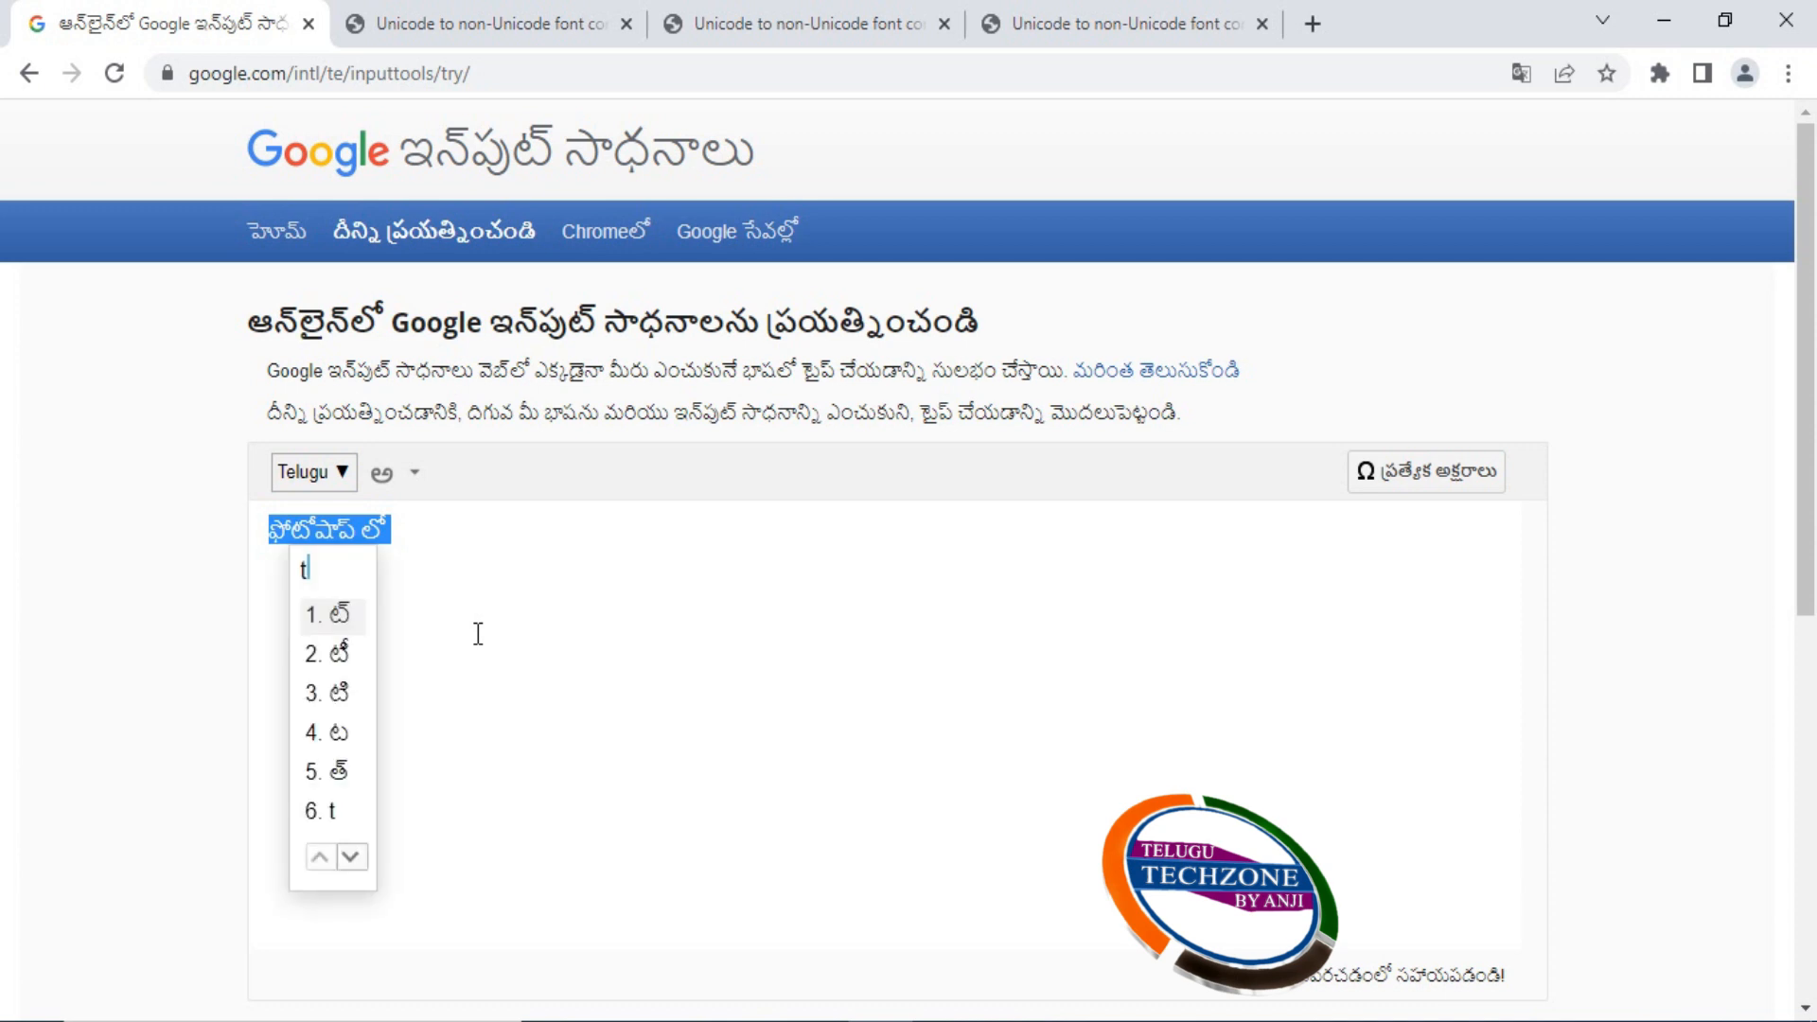
pyautogui.write('ype')
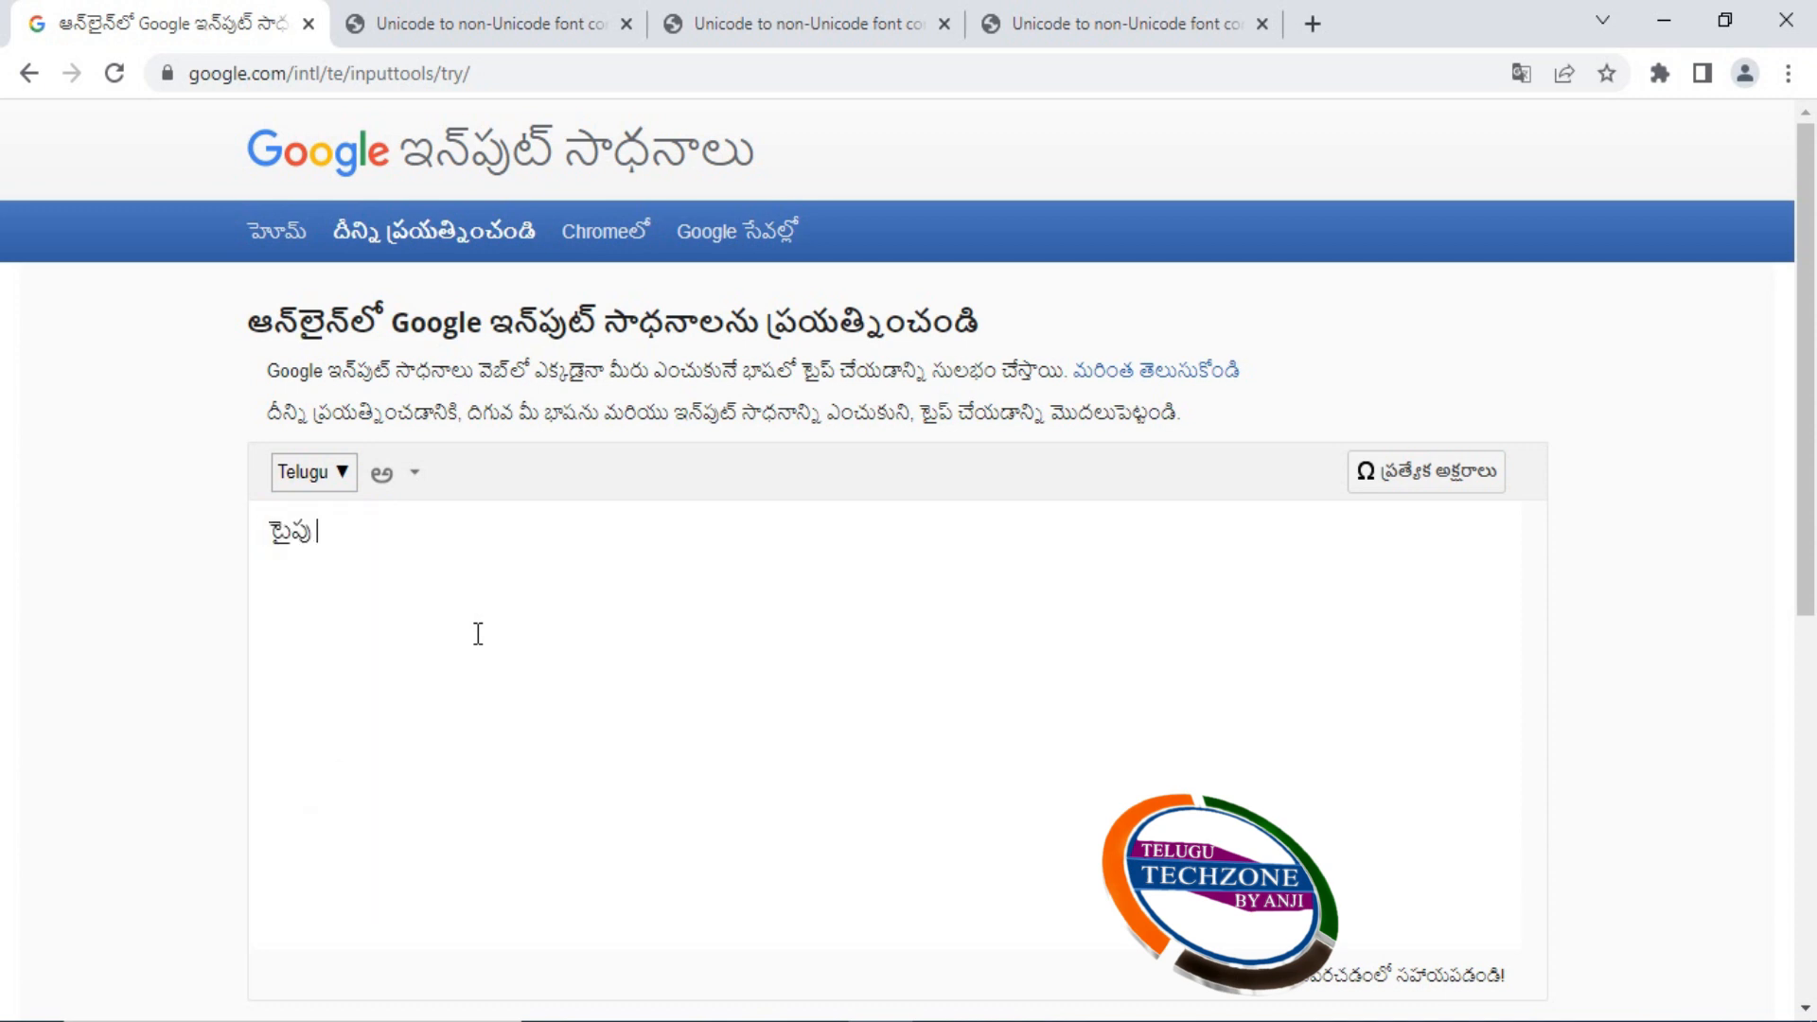
pyautogui.press('BackSpace')
pyautogui.press('BackSpace')
pyautogui.press('BackSpace')
pyautogui.write('typ ela chea')
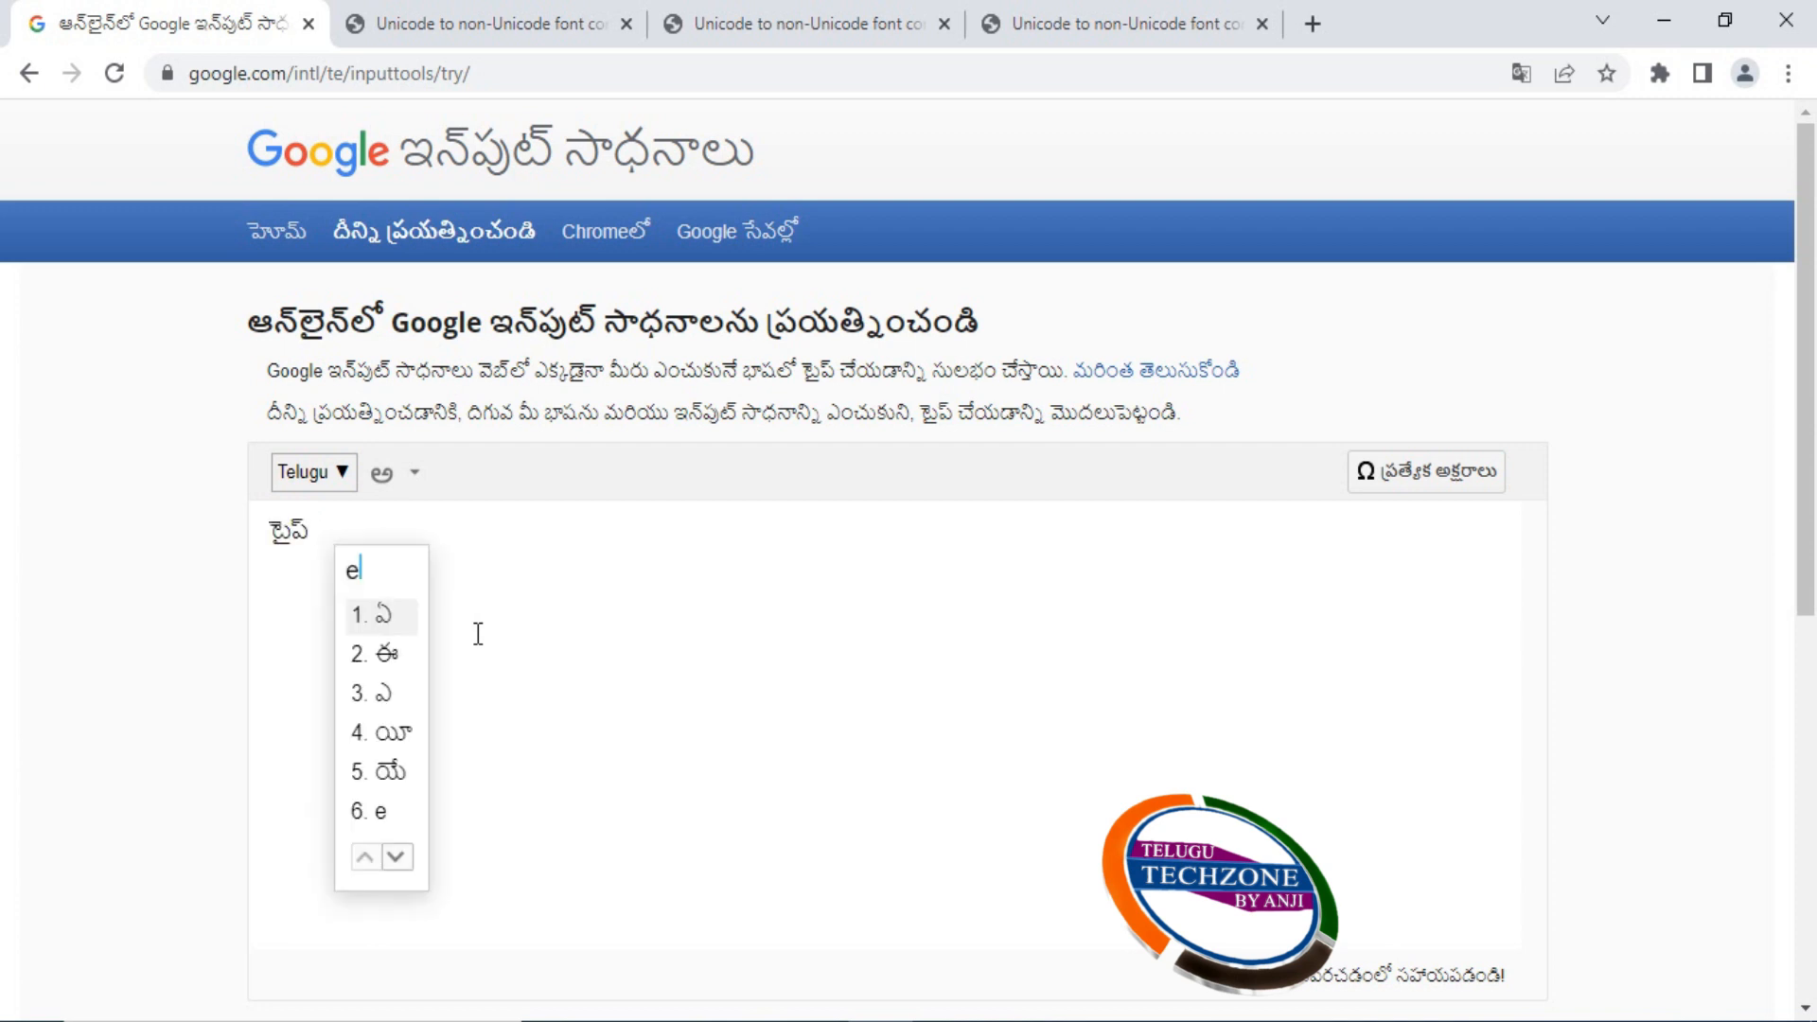
pyautogui.write('aal')
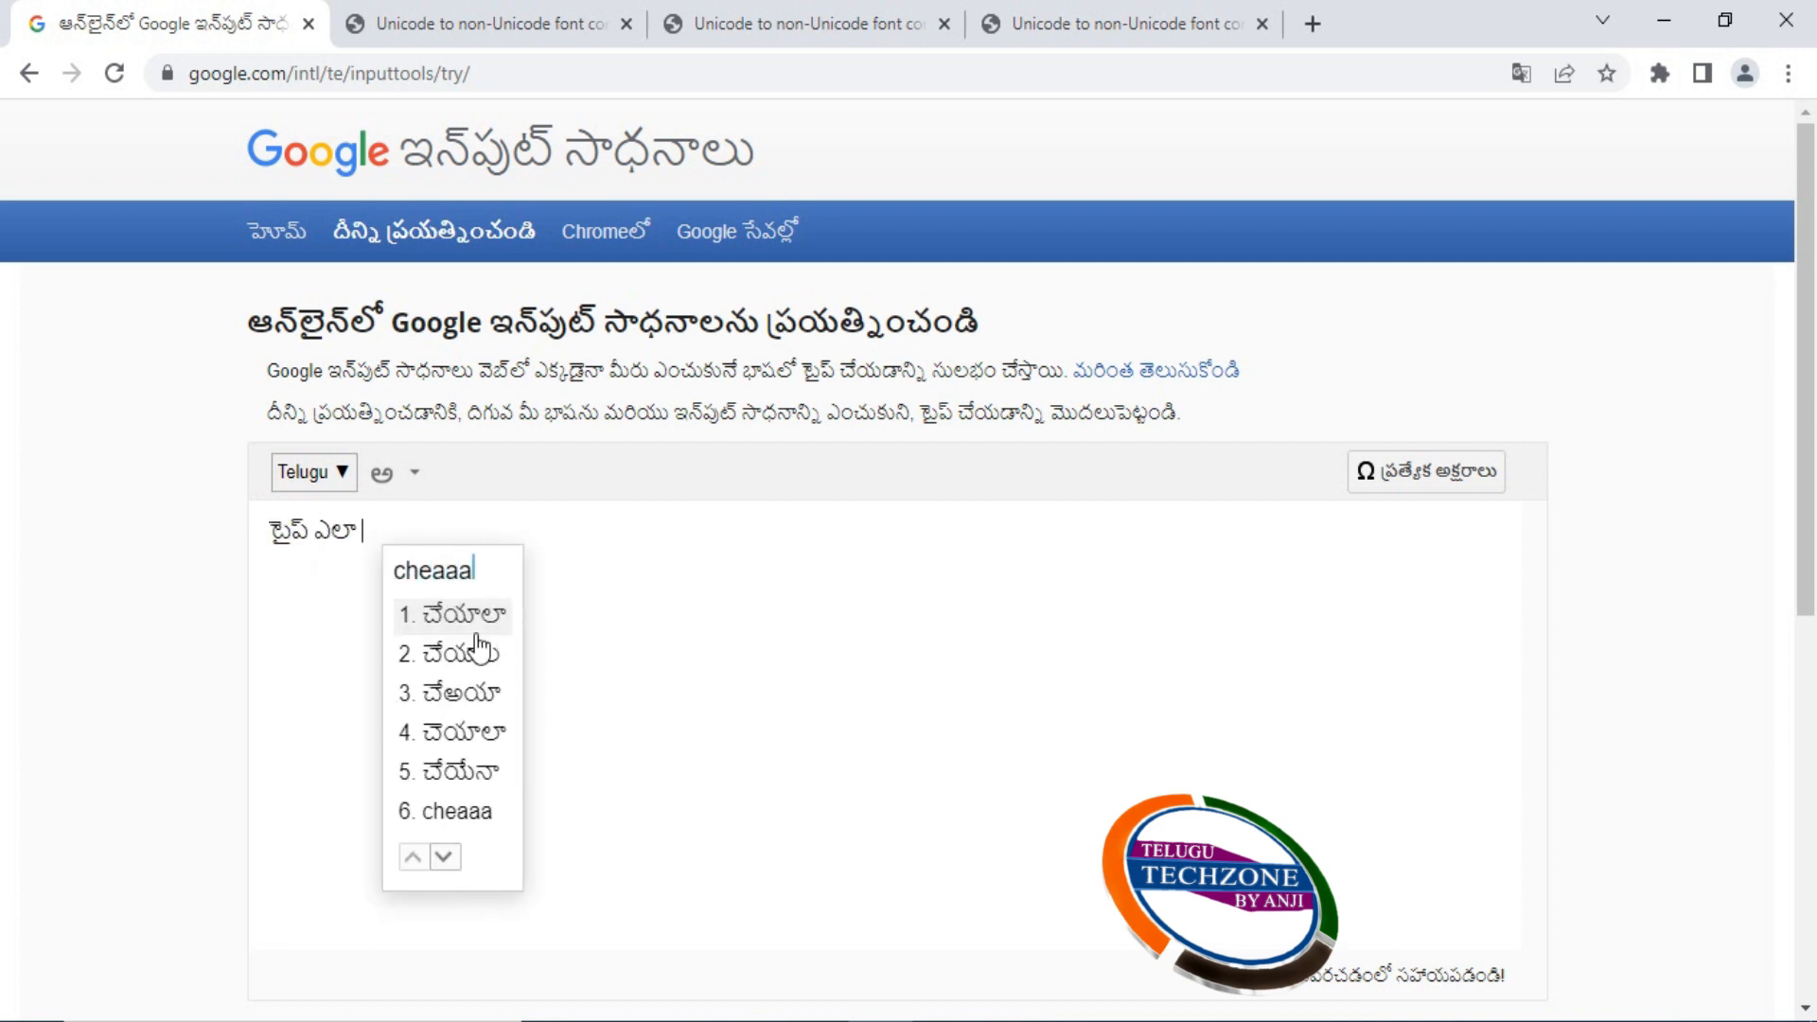
pyautogui.write('yaali')
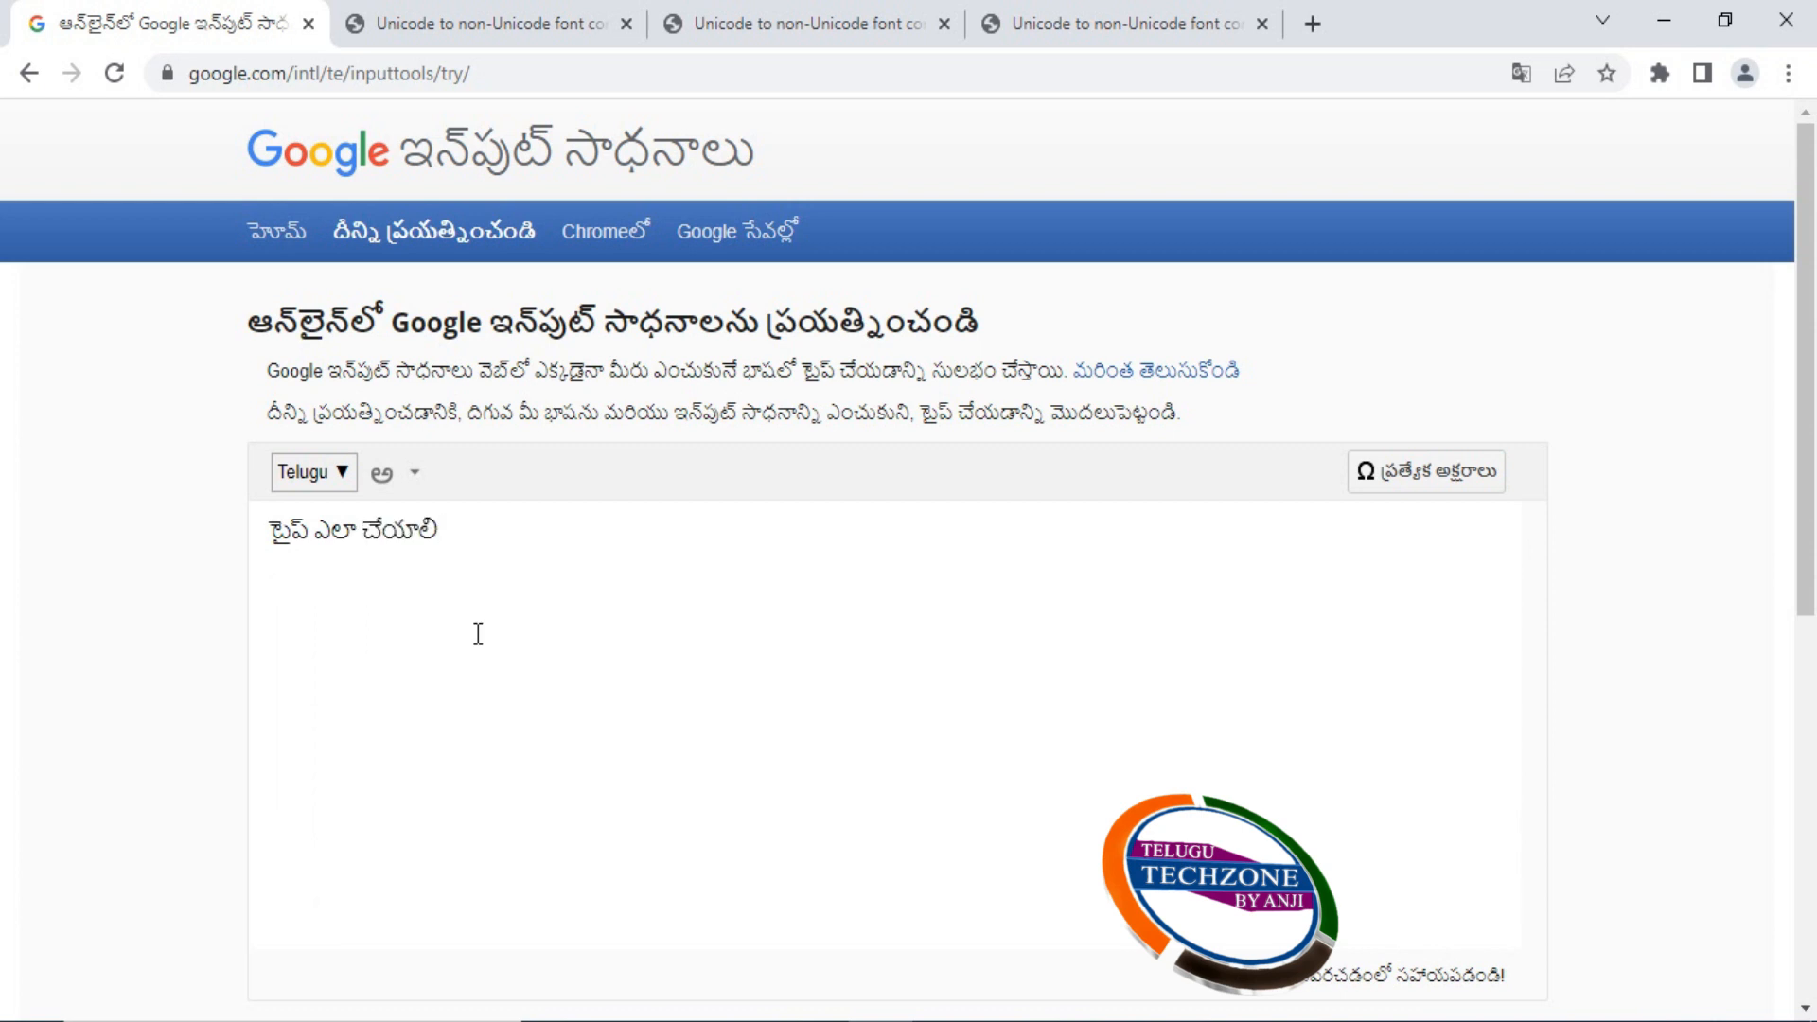
# - Copy the new Telugu phrase, paste it over the old Unicode text in the converter and transform it to Anu 7.0
pyautogui.hotkey('ctrl', 'a')
pyautogui.hotkey('ctrl', 'c')
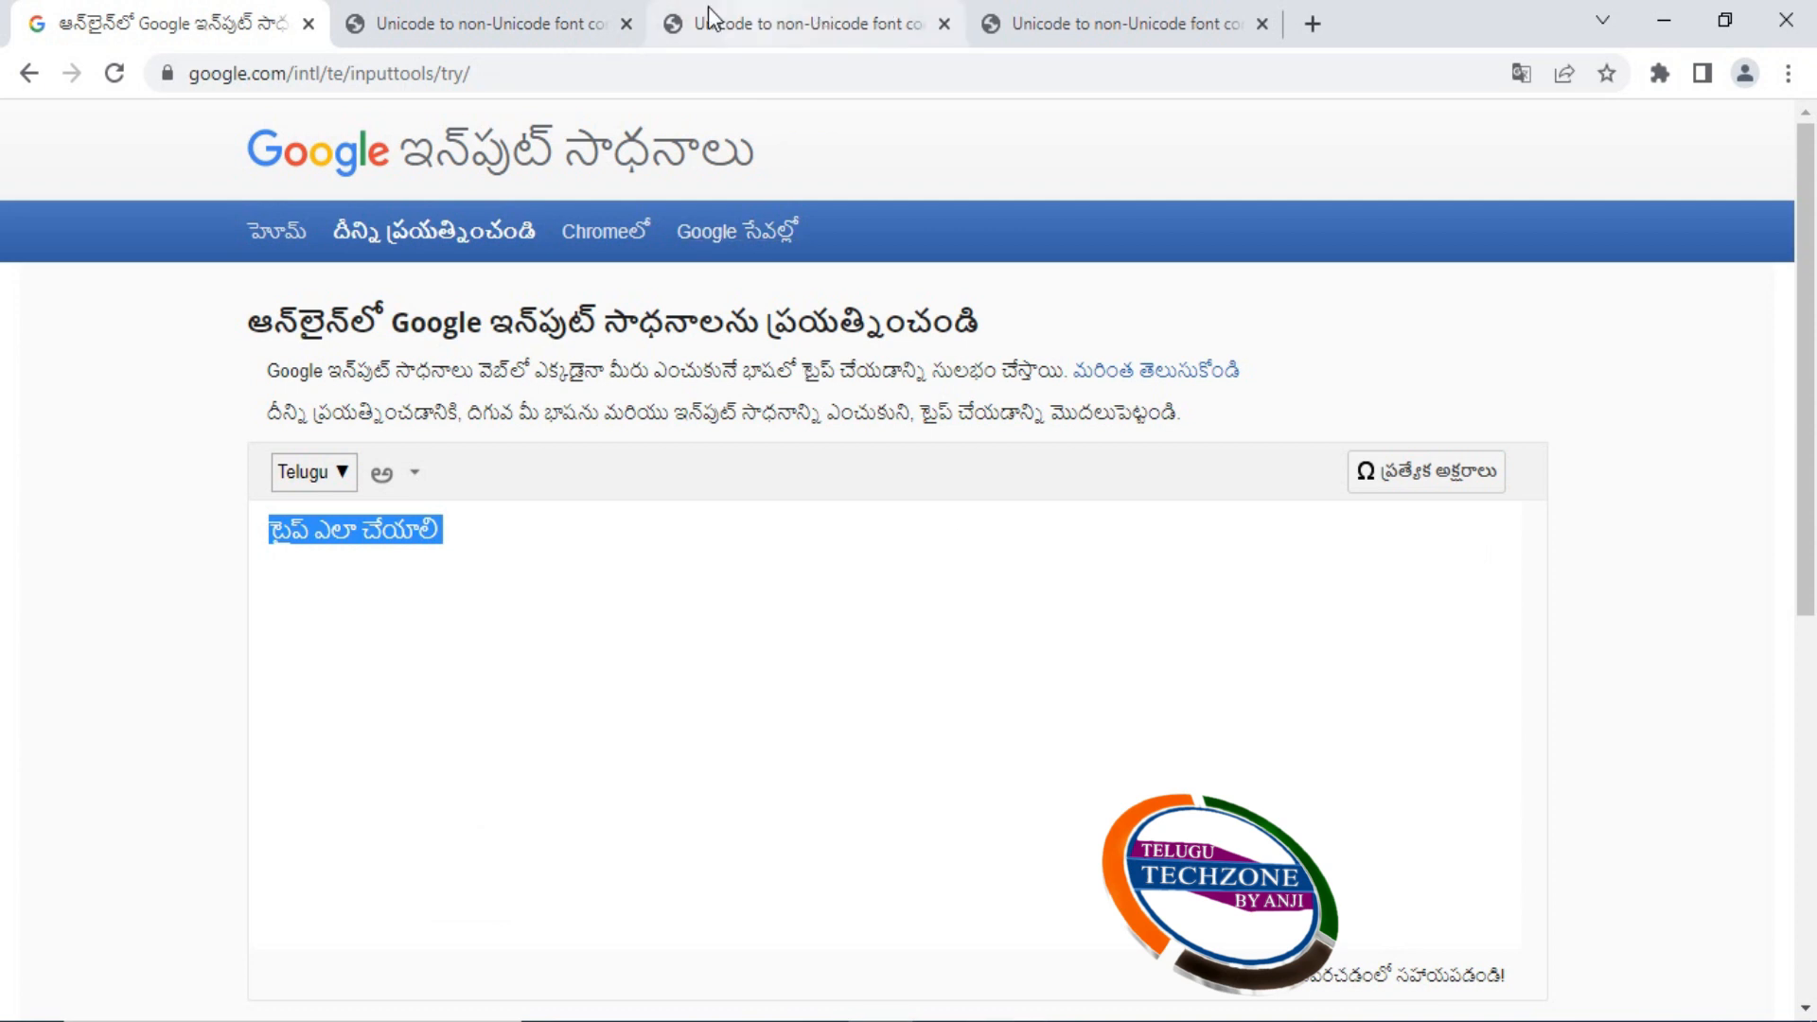
pyautogui.click(511, 21)
pyautogui.click(511, 296)
pyautogui.hotkey('ctrl', 'a')
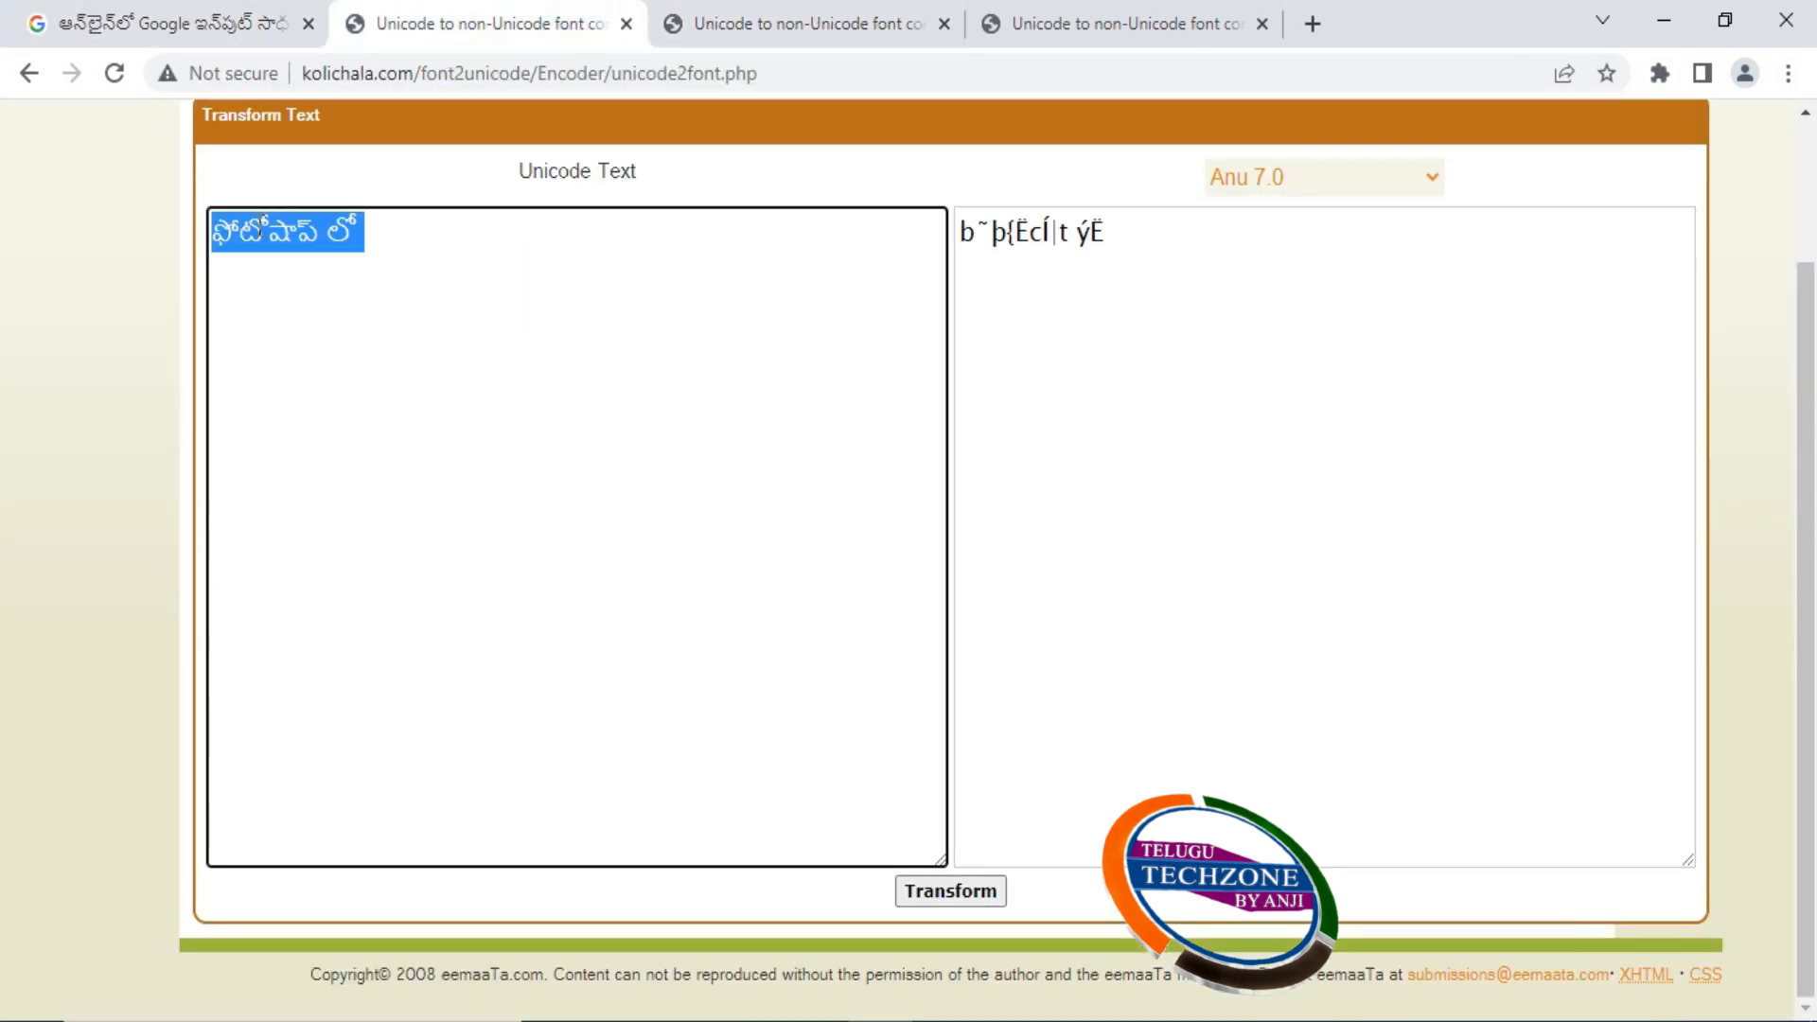
pyautogui.hotkey('ctrl', 'v')
pyautogui.click(971, 904)
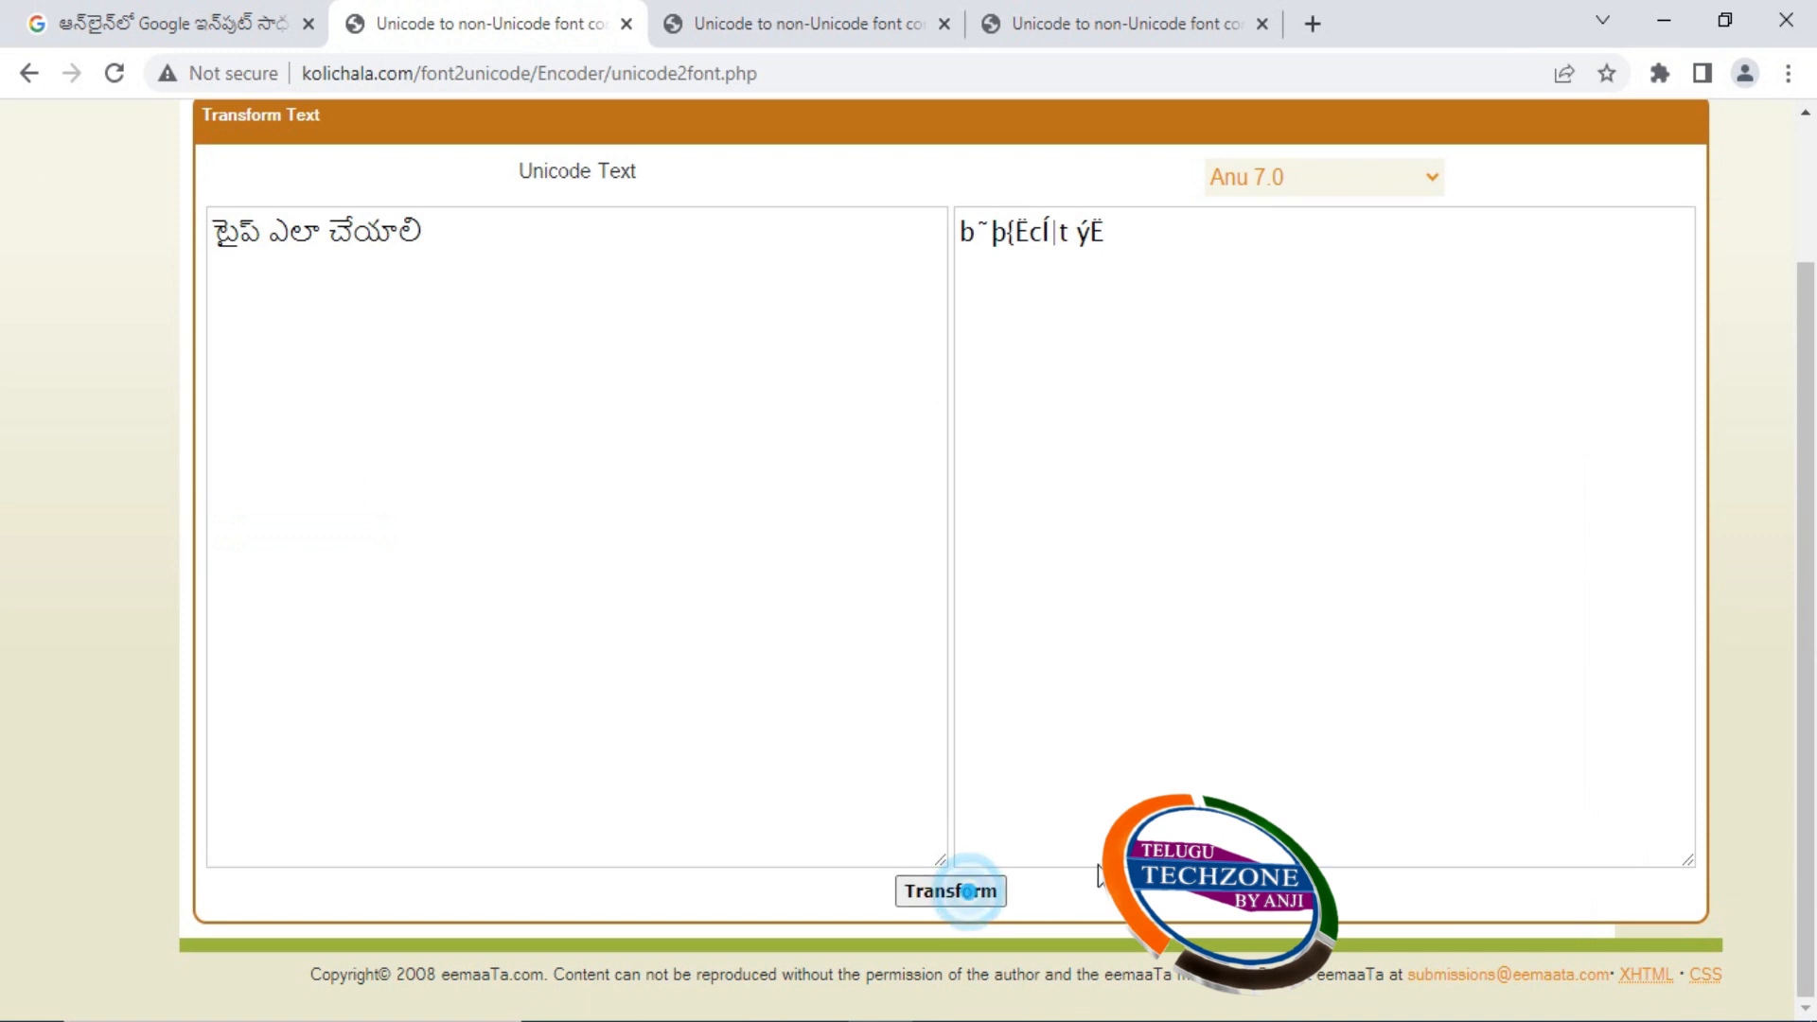
# - Copy the converted Anu 7.0 text, replace the Word document's text with it and select the new text for copying
pyautogui.click(1194, 253)
pyautogui.hotkey('ctrl', 'a')
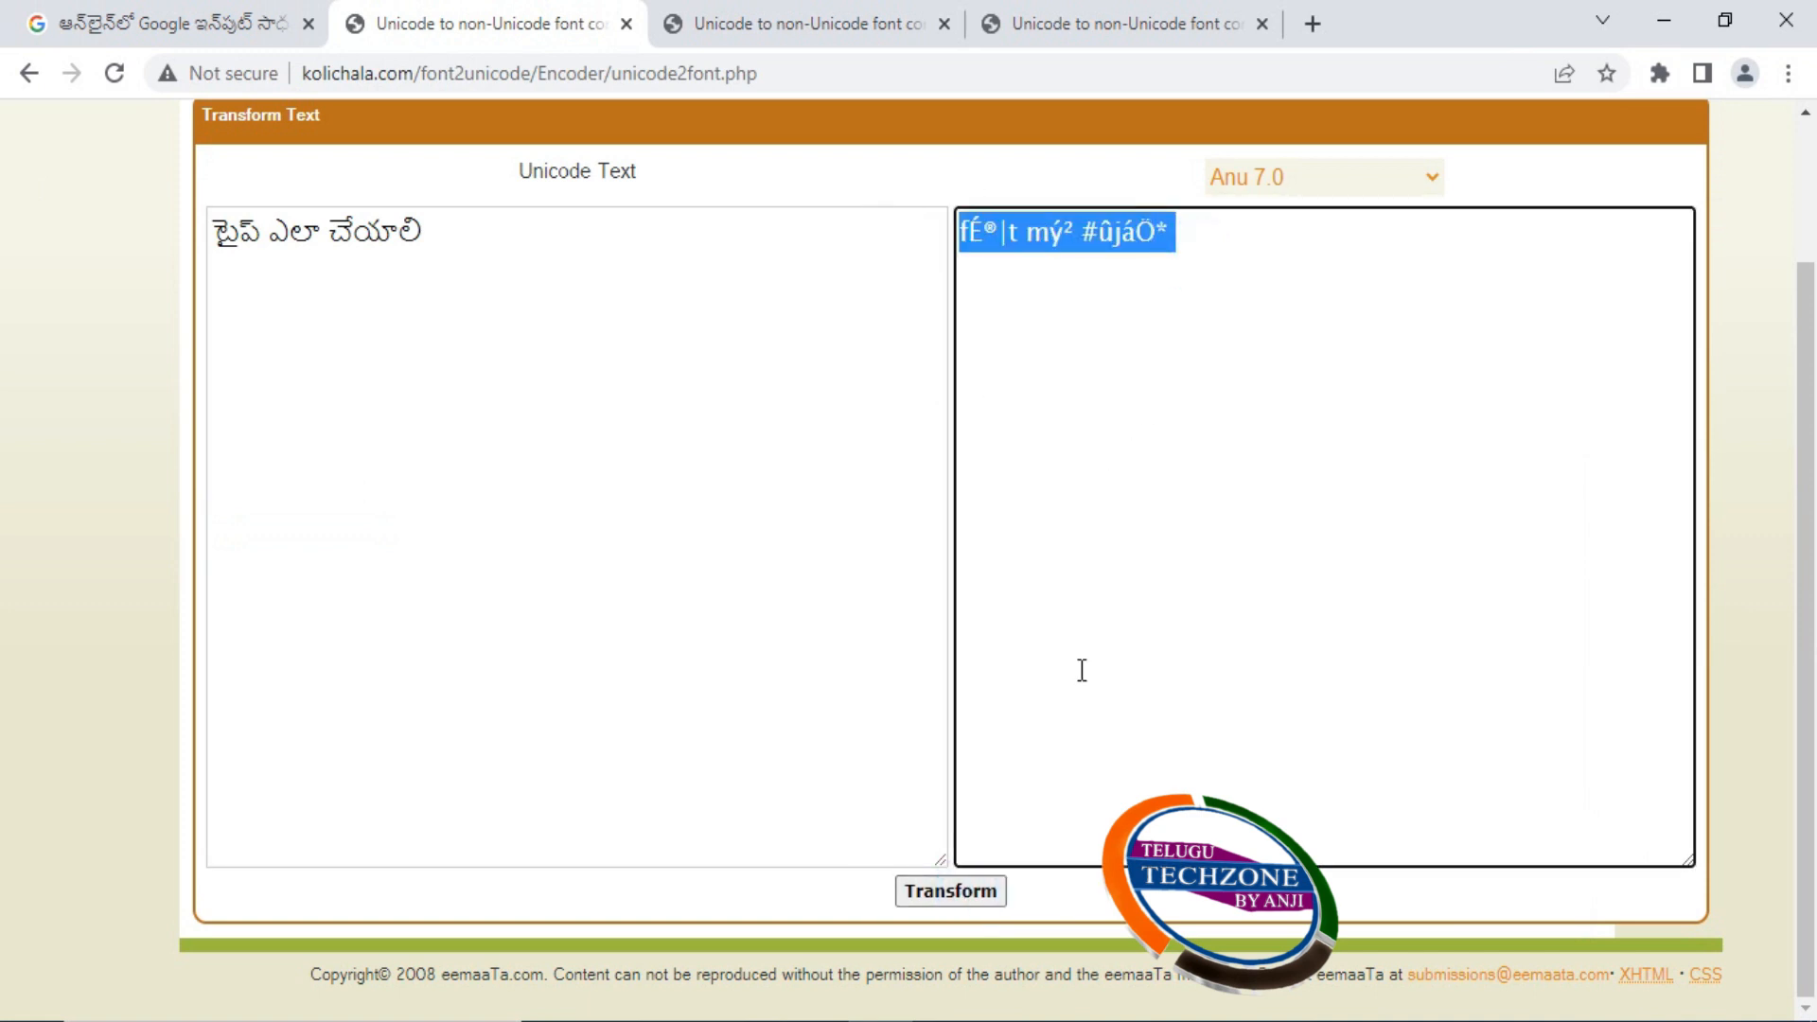
pyautogui.click(987, 1019)
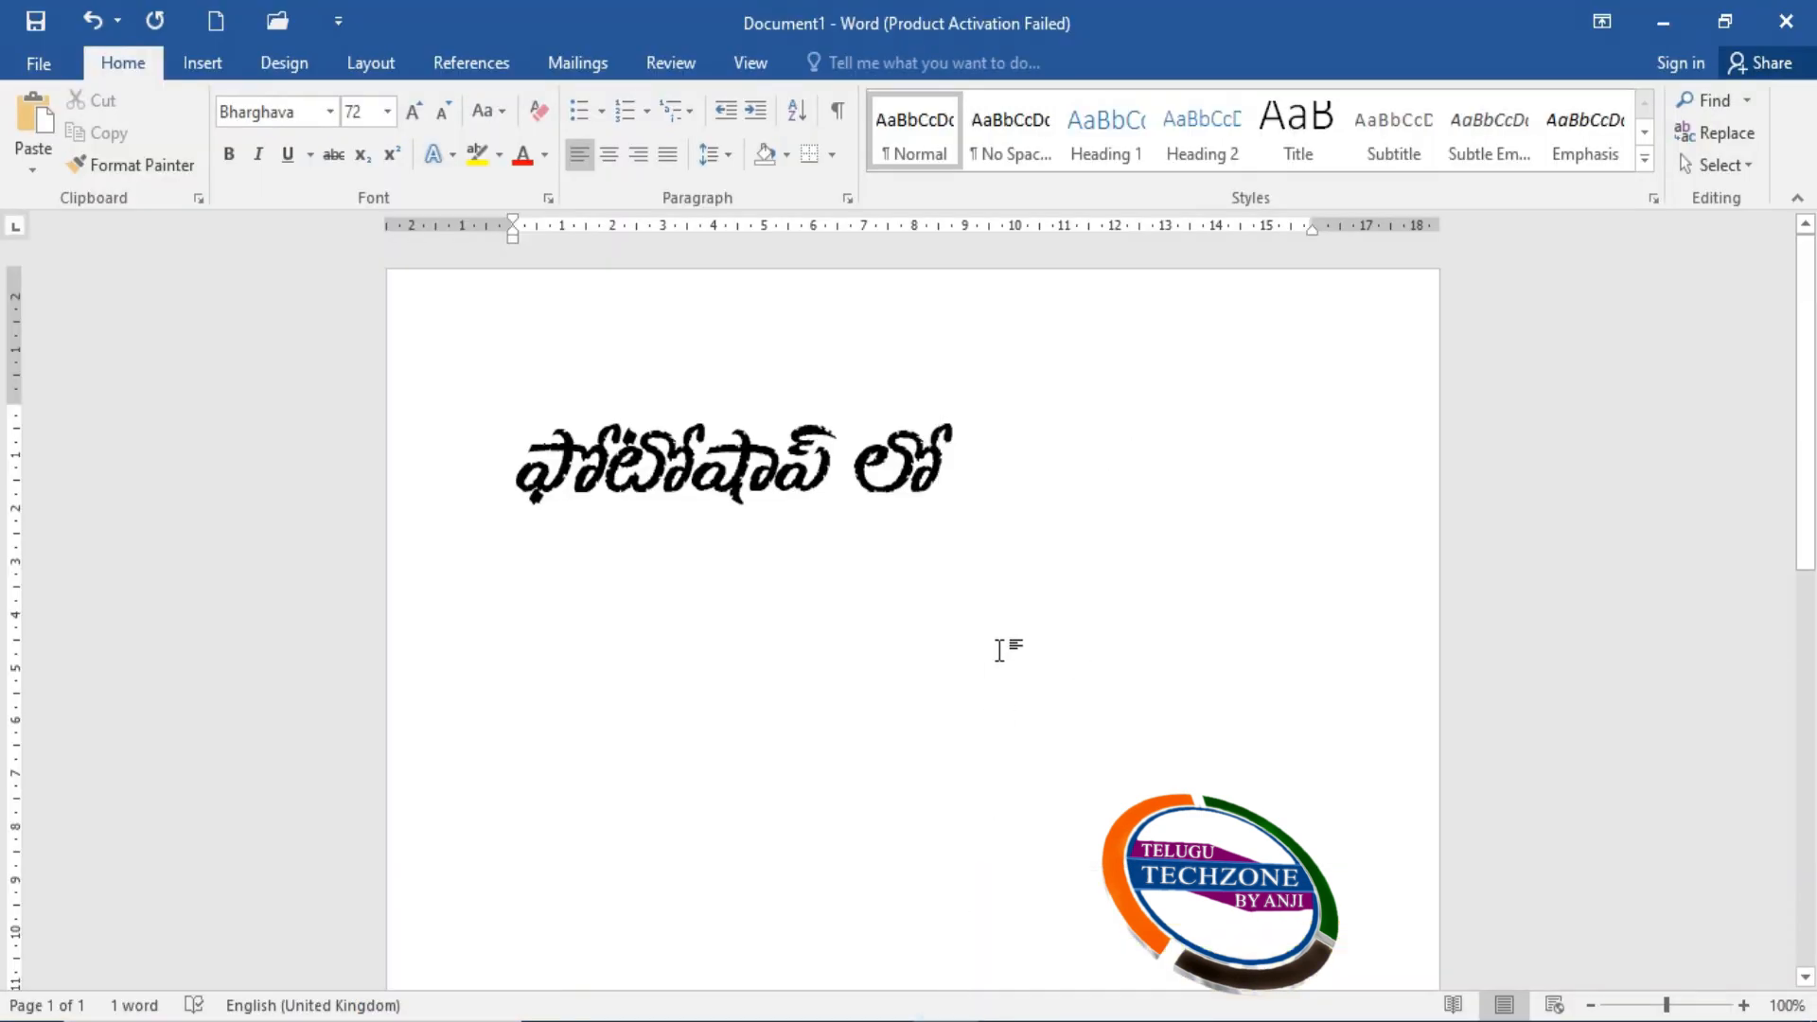
pyautogui.hotkey('ctrl', 'a')
pyautogui.hotkey('ctrl', 'v')
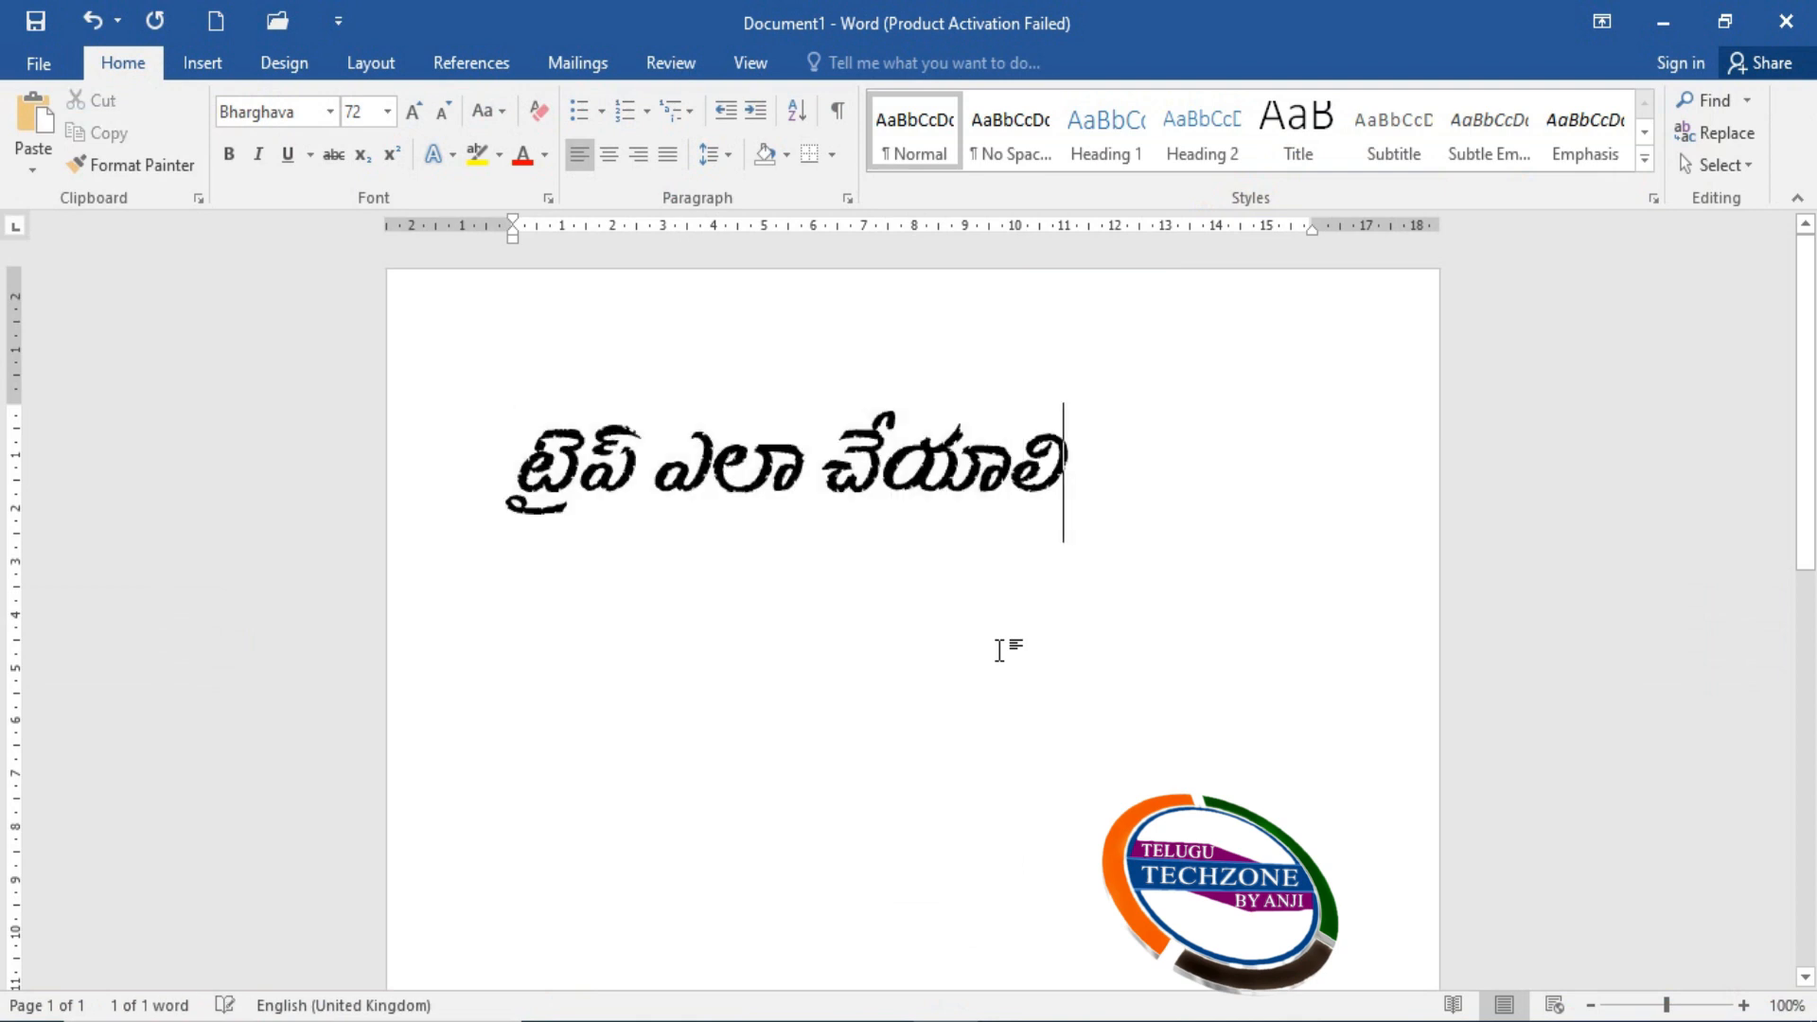
pyautogui.hotkey('ctrl', 'a')
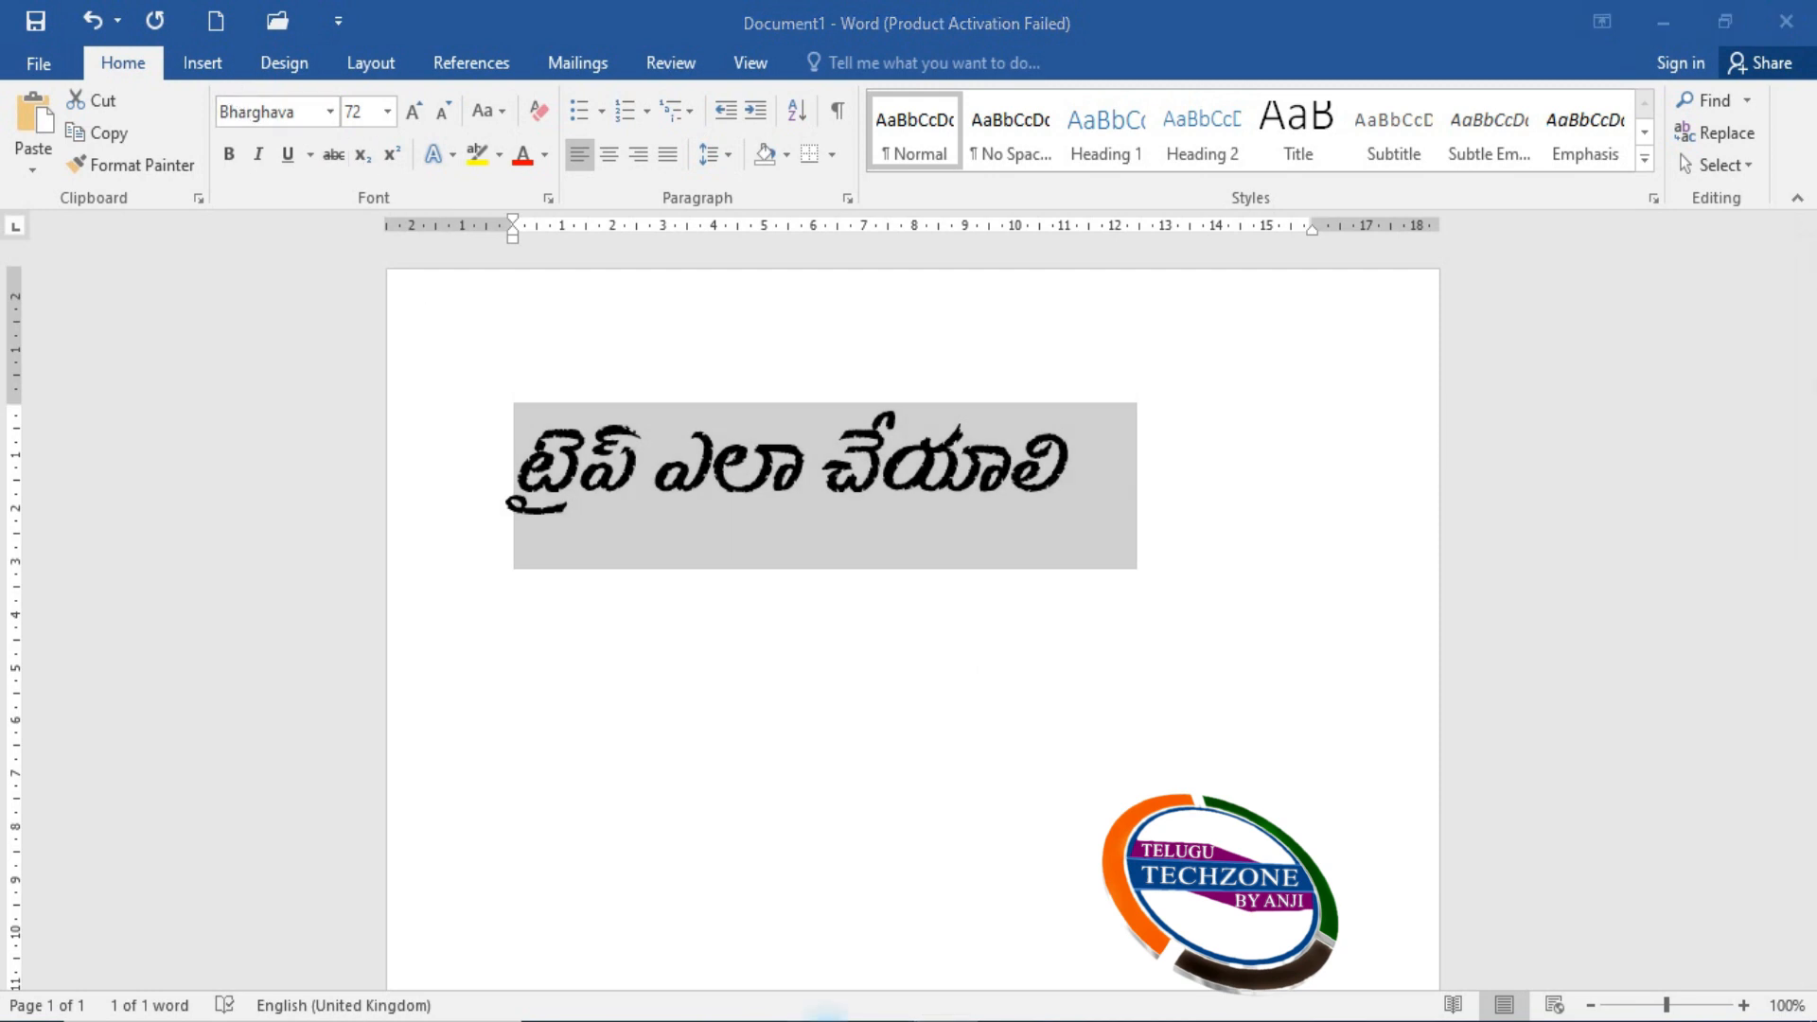
# - Switch to Photoshop, duplicate the Telugu text layer and move the copy below the original to about X 397 px, Y 338 px
pyautogui.hotkey('alt', 'Tab')
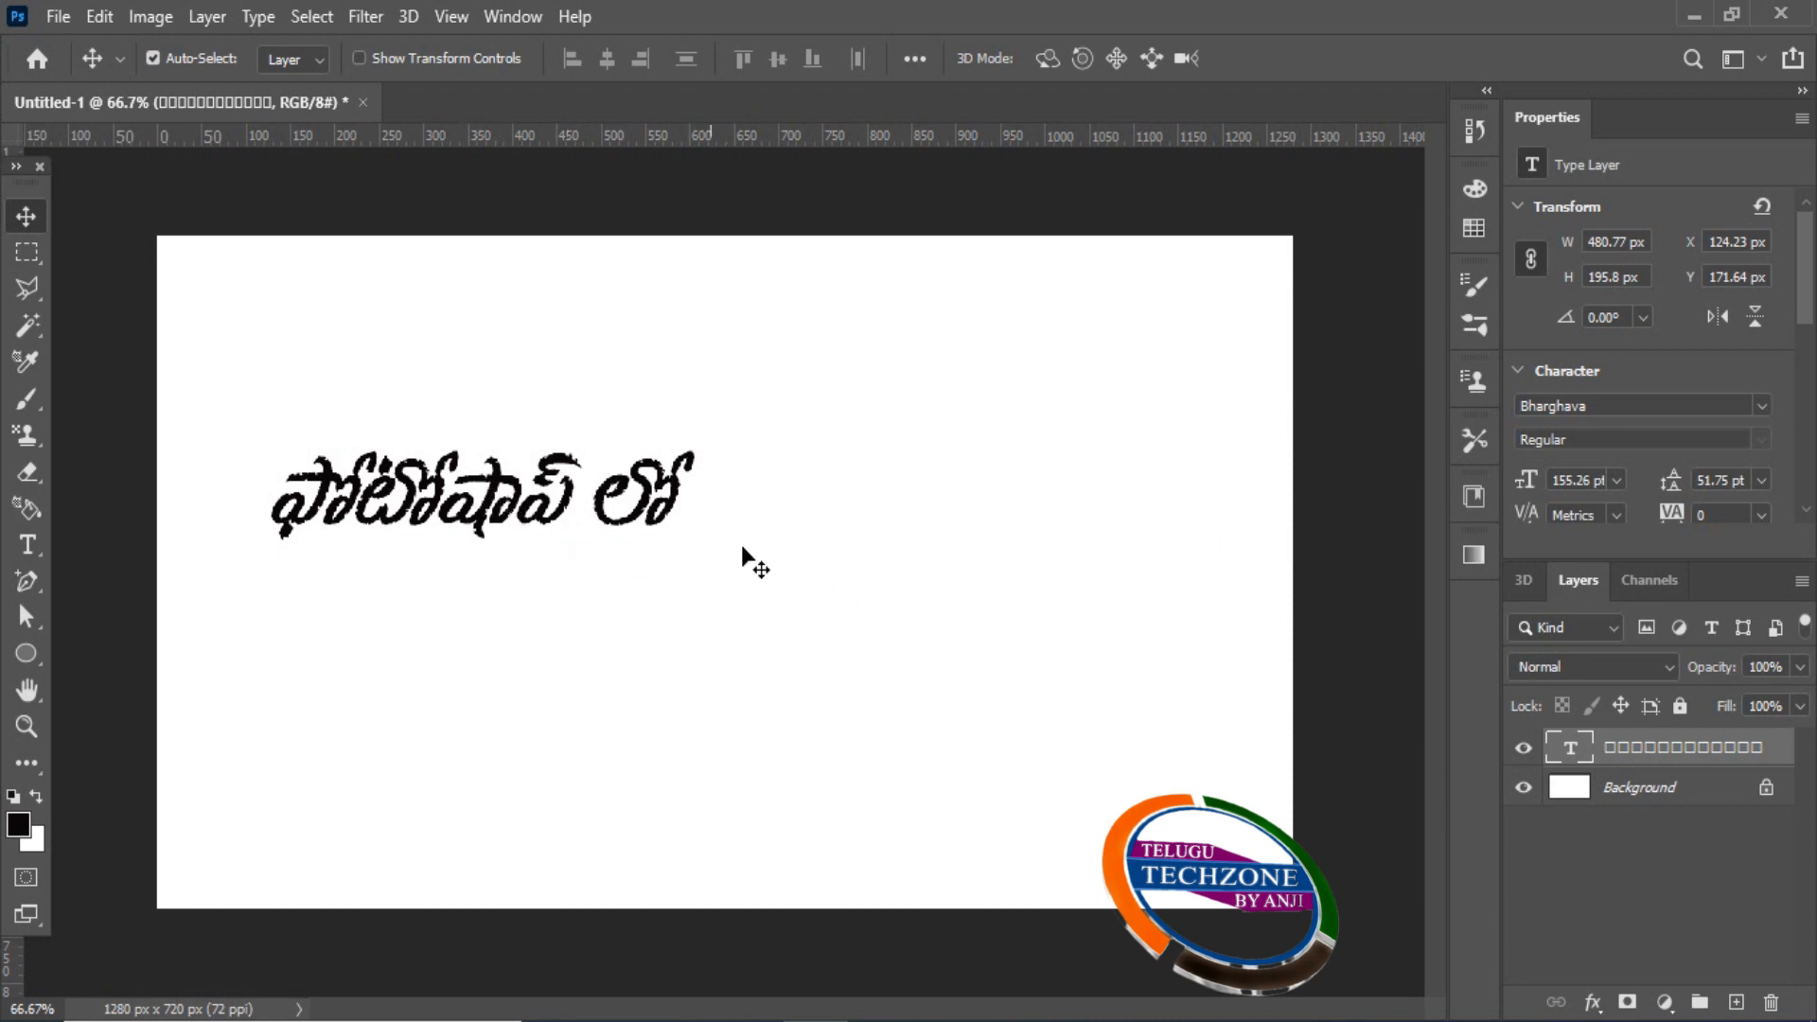
pyautogui.rightClick(1667, 752)
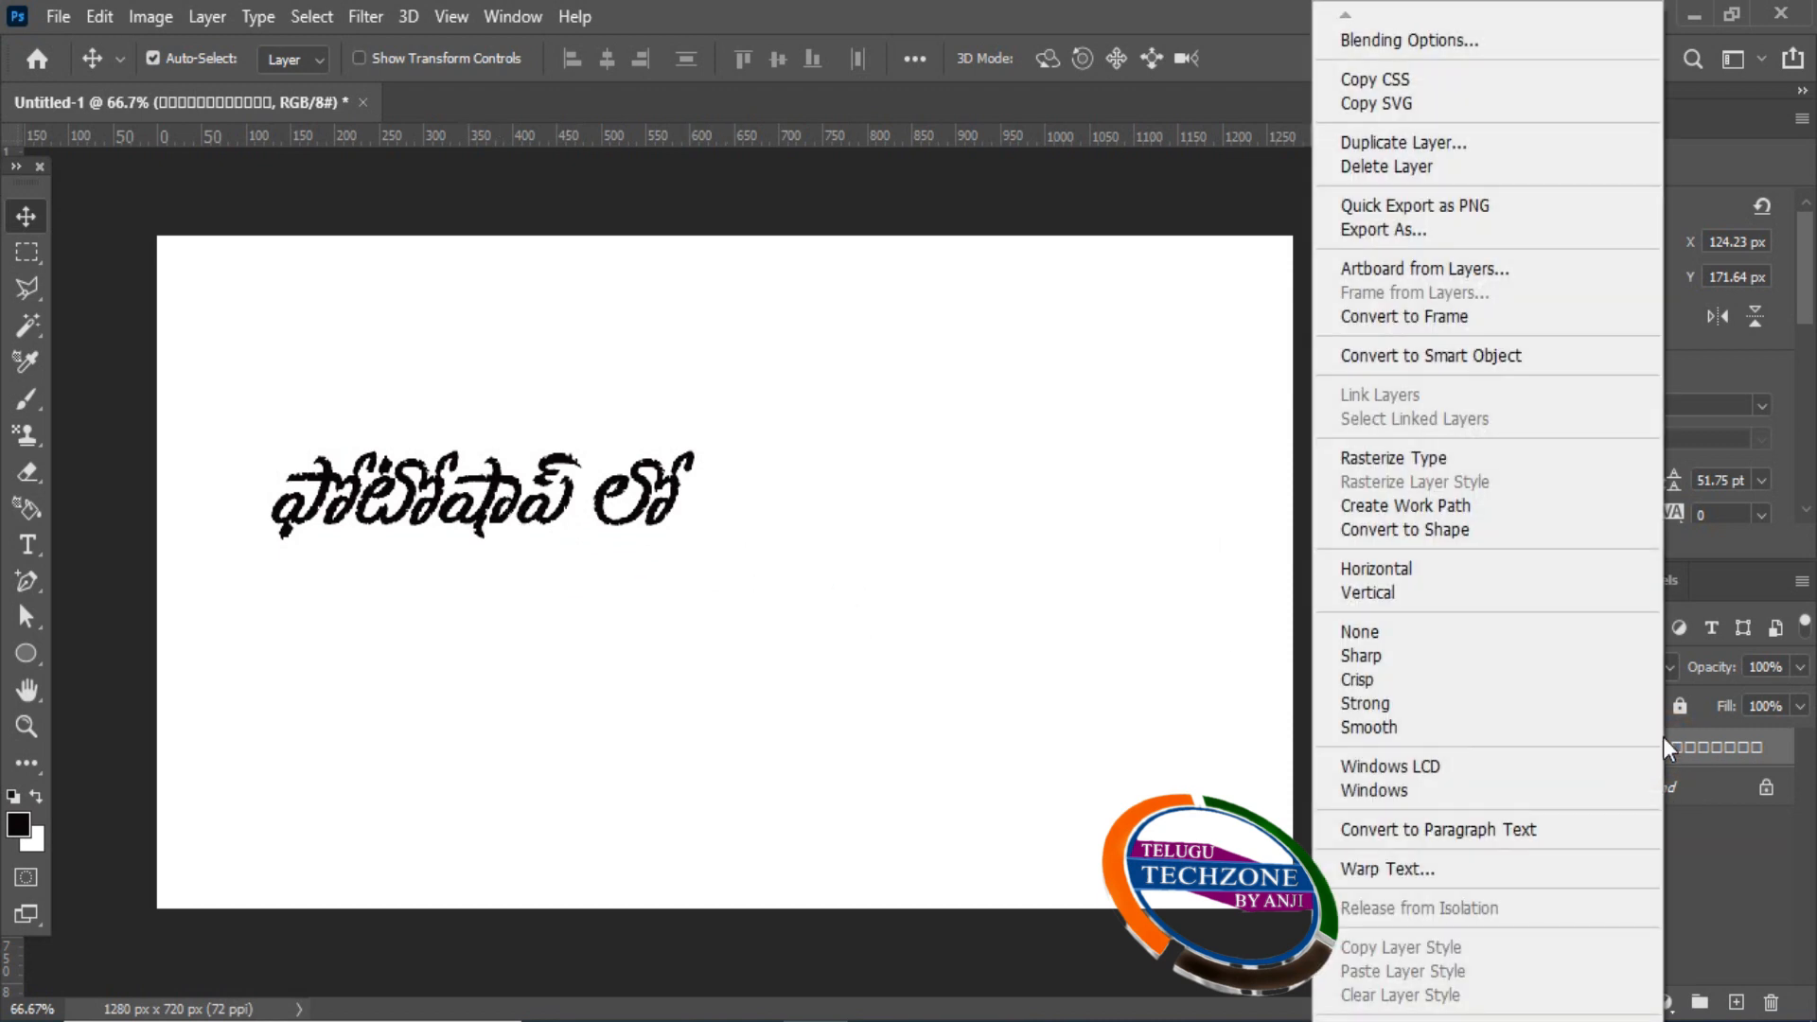
pyautogui.click(1444, 154)
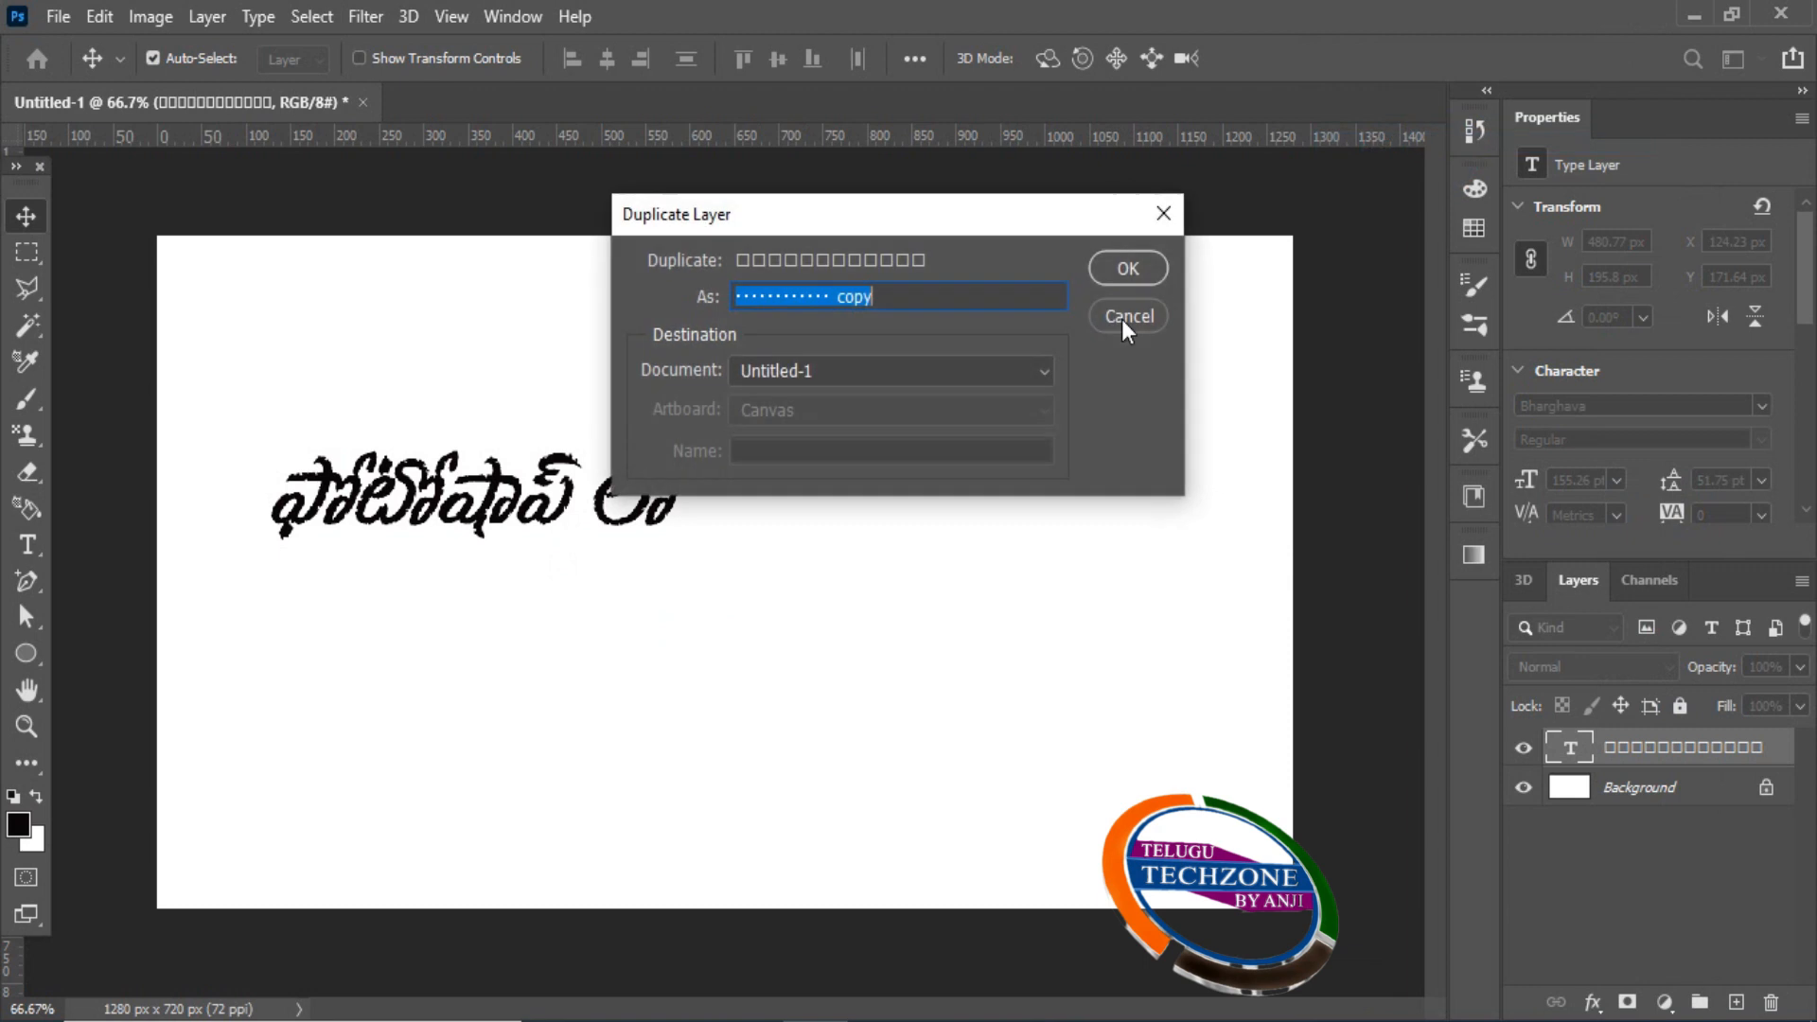
pyautogui.click(1112, 265)
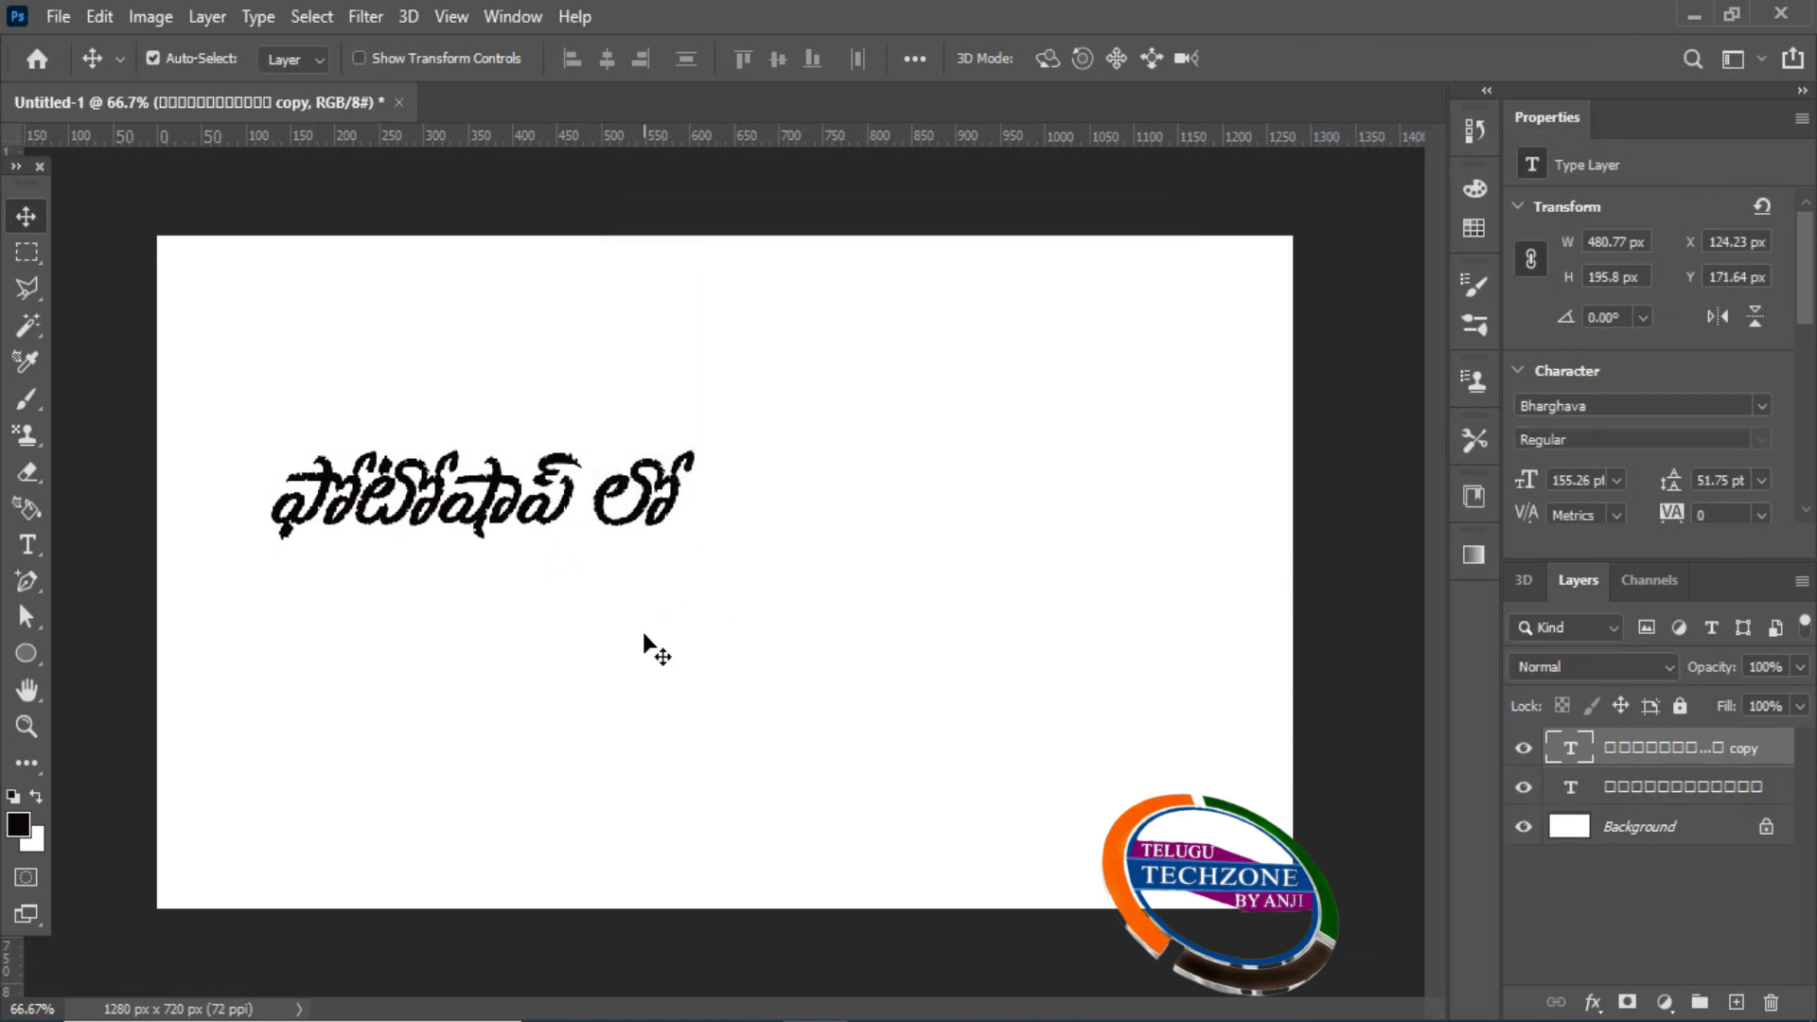
pyautogui.moveTo(567, 520); pyautogui.dragTo(817, 672)
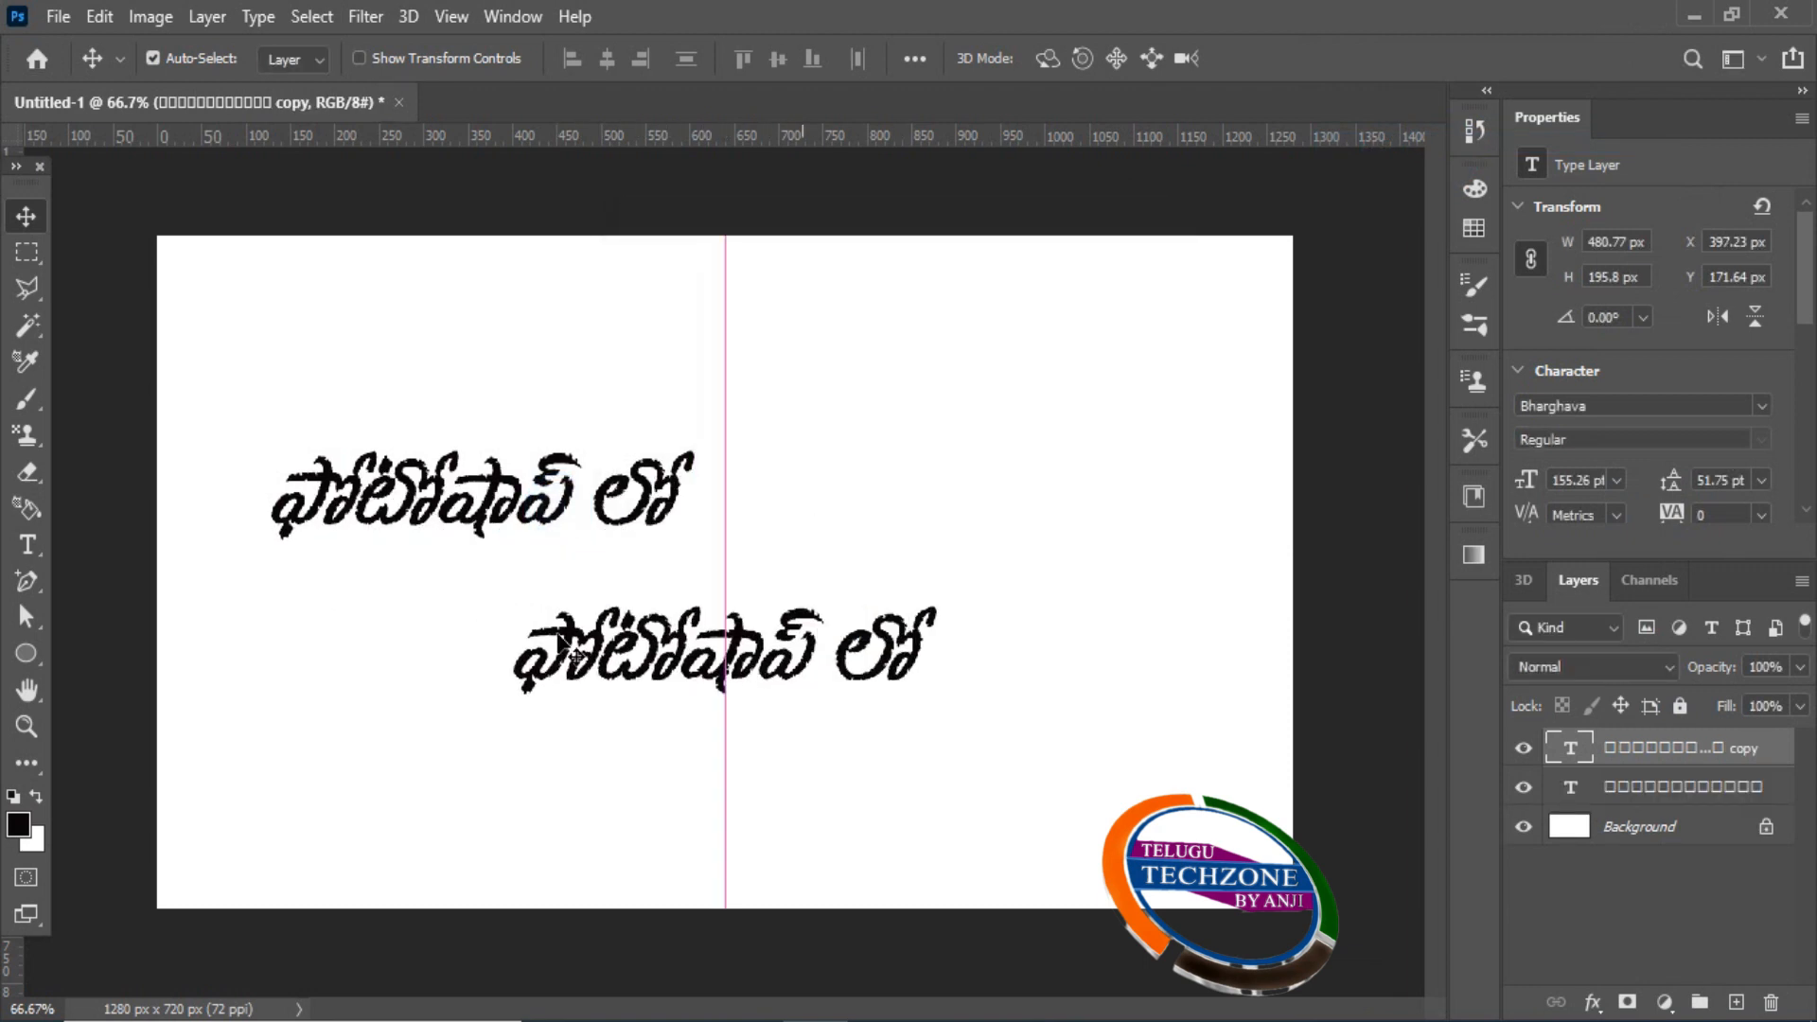
# - Replace the lower text layer's wording with the copied converted phrase "టైప్ ఎలా చేయాలి" and move it right to about X 479 px
pyautogui.click(26, 544)
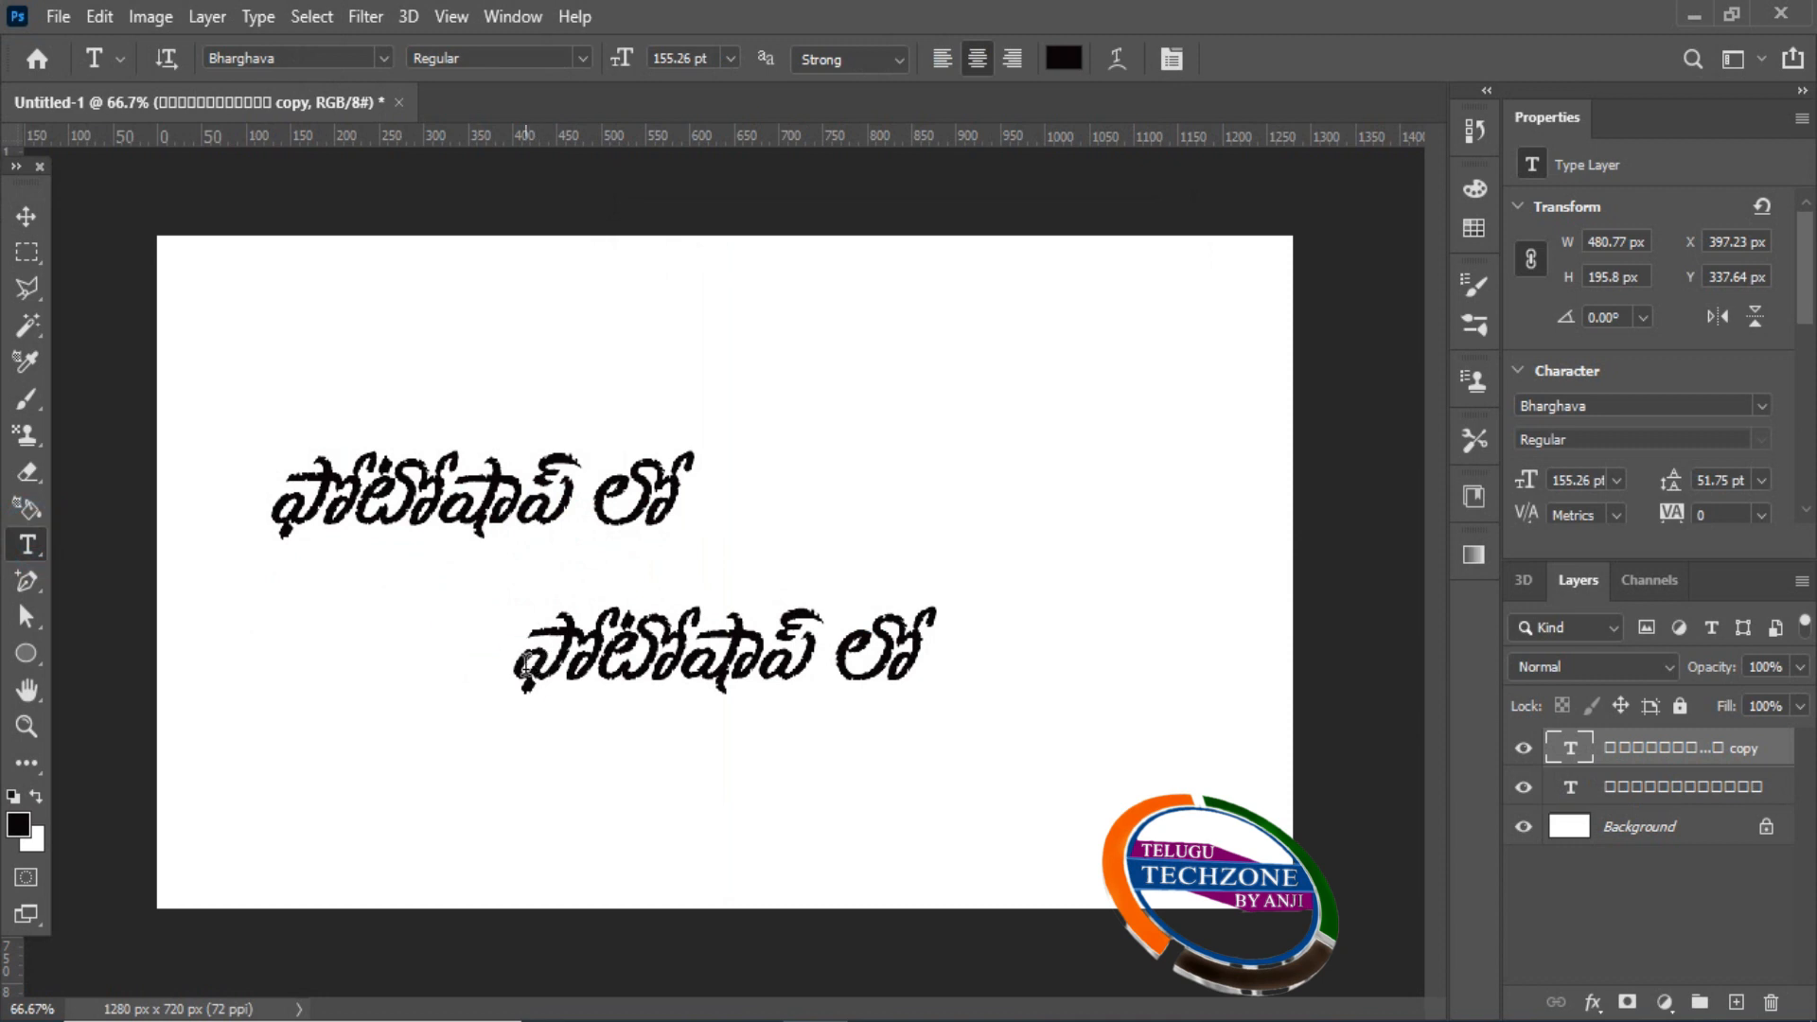
pyautogui.moveTo(526, 663); pyautogui.dragTo(1107, 661)
pyautogui.write('టిప్ ఎలా చేయాలి')
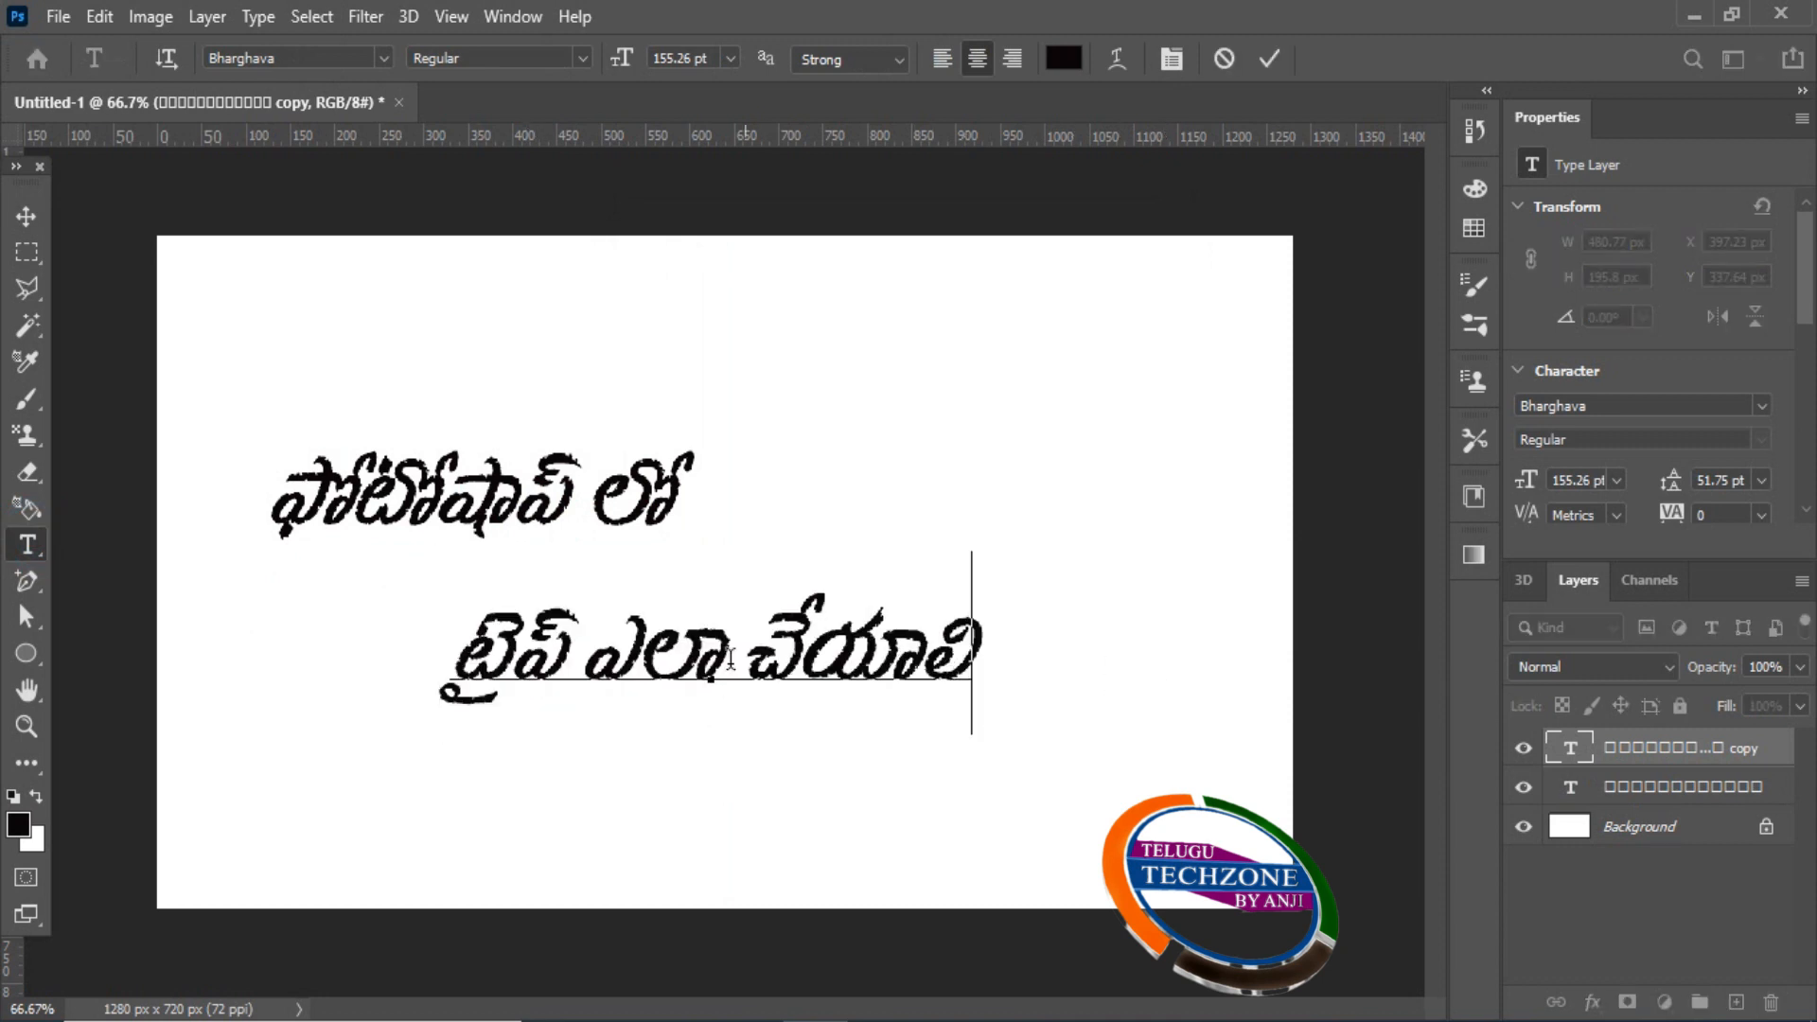
pyautogui.click(25, 217)
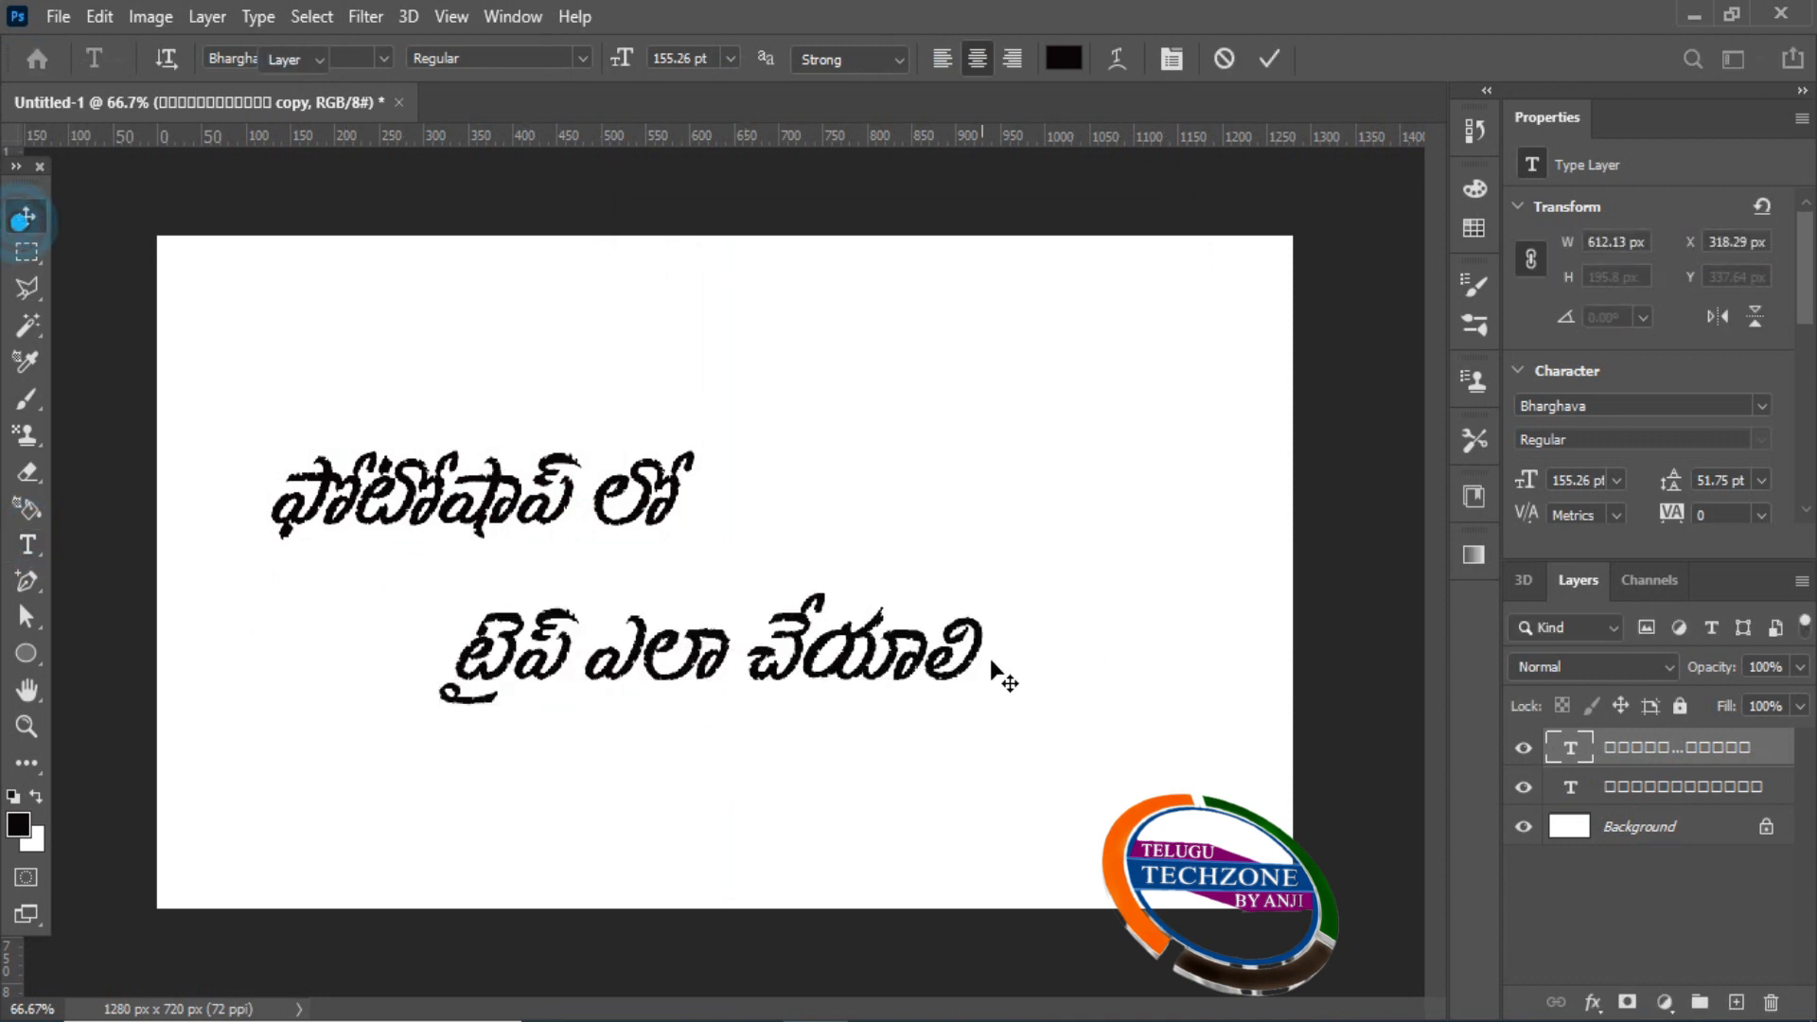
pyautogui.moveTo(989, 677); pyautogui.dragTo(1131, 674)
# - Change the font of the whole lower Telugu phrase to Abhilasha and commit the text edit
pyautogui.click(31, 546)
pyautogui.moveTo(594, 674); pyautogui.dragTo(1226, 669)
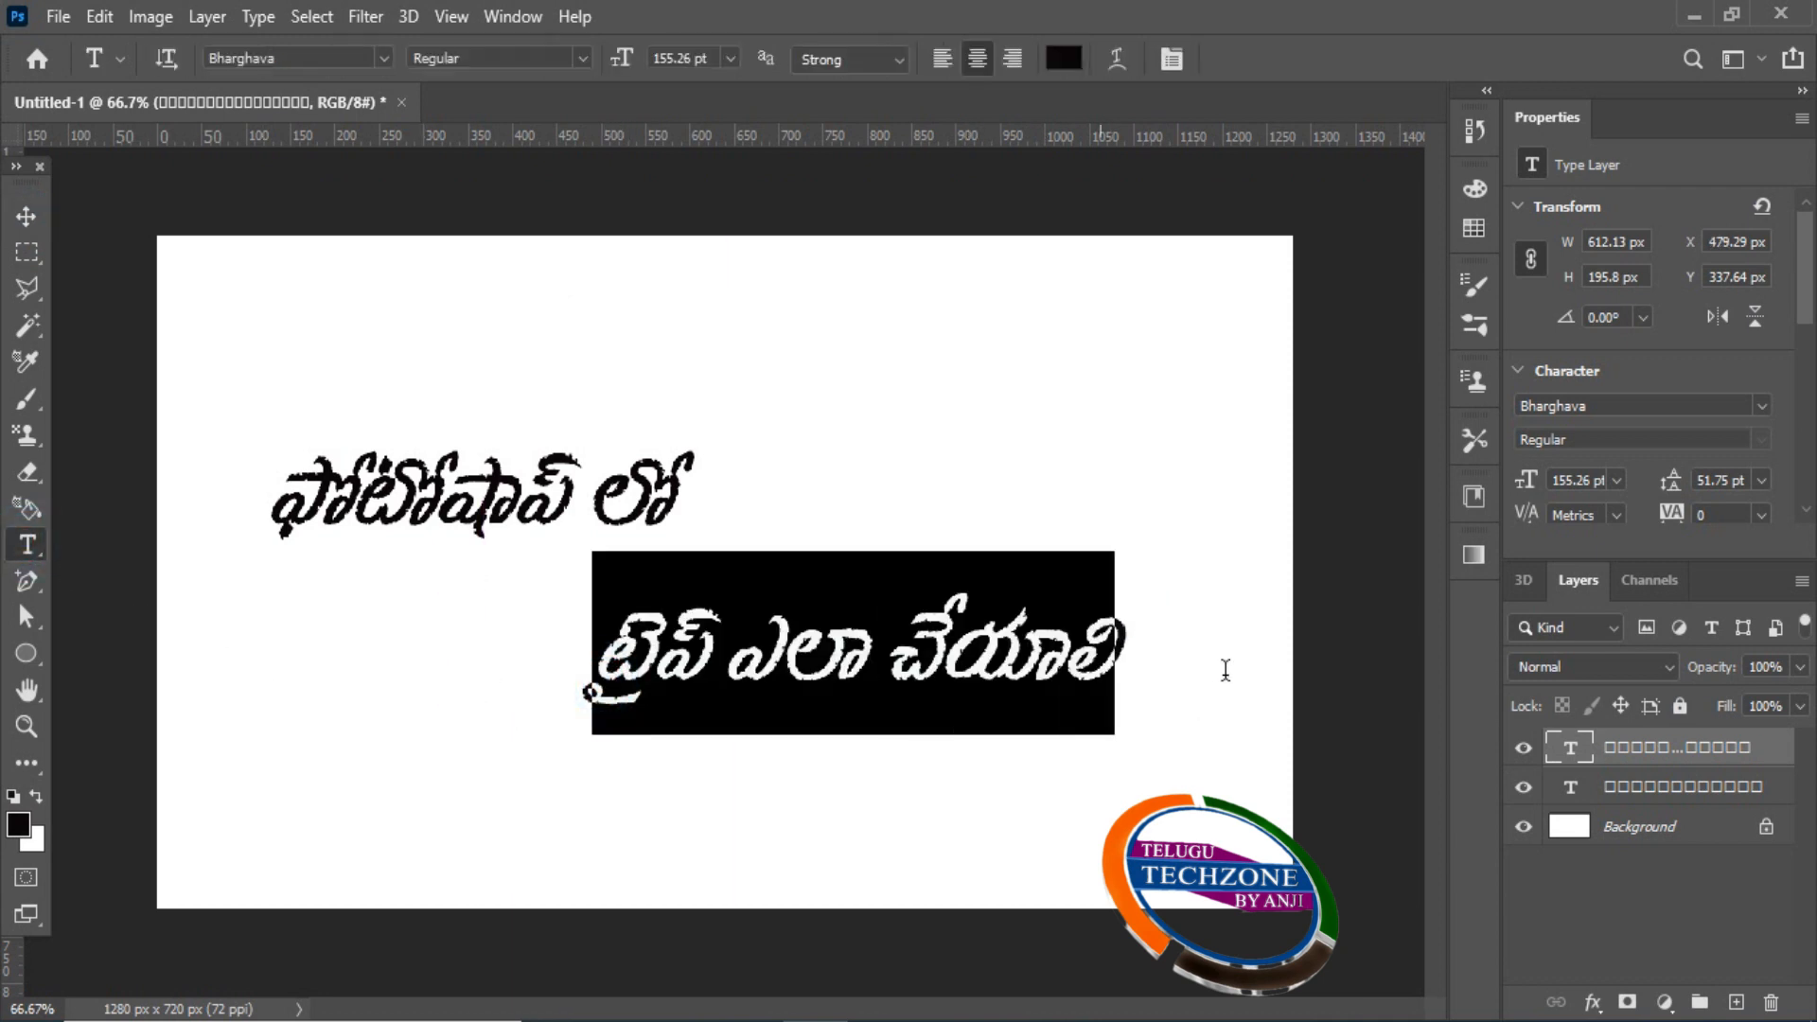
pyautogui.click(275, 59)
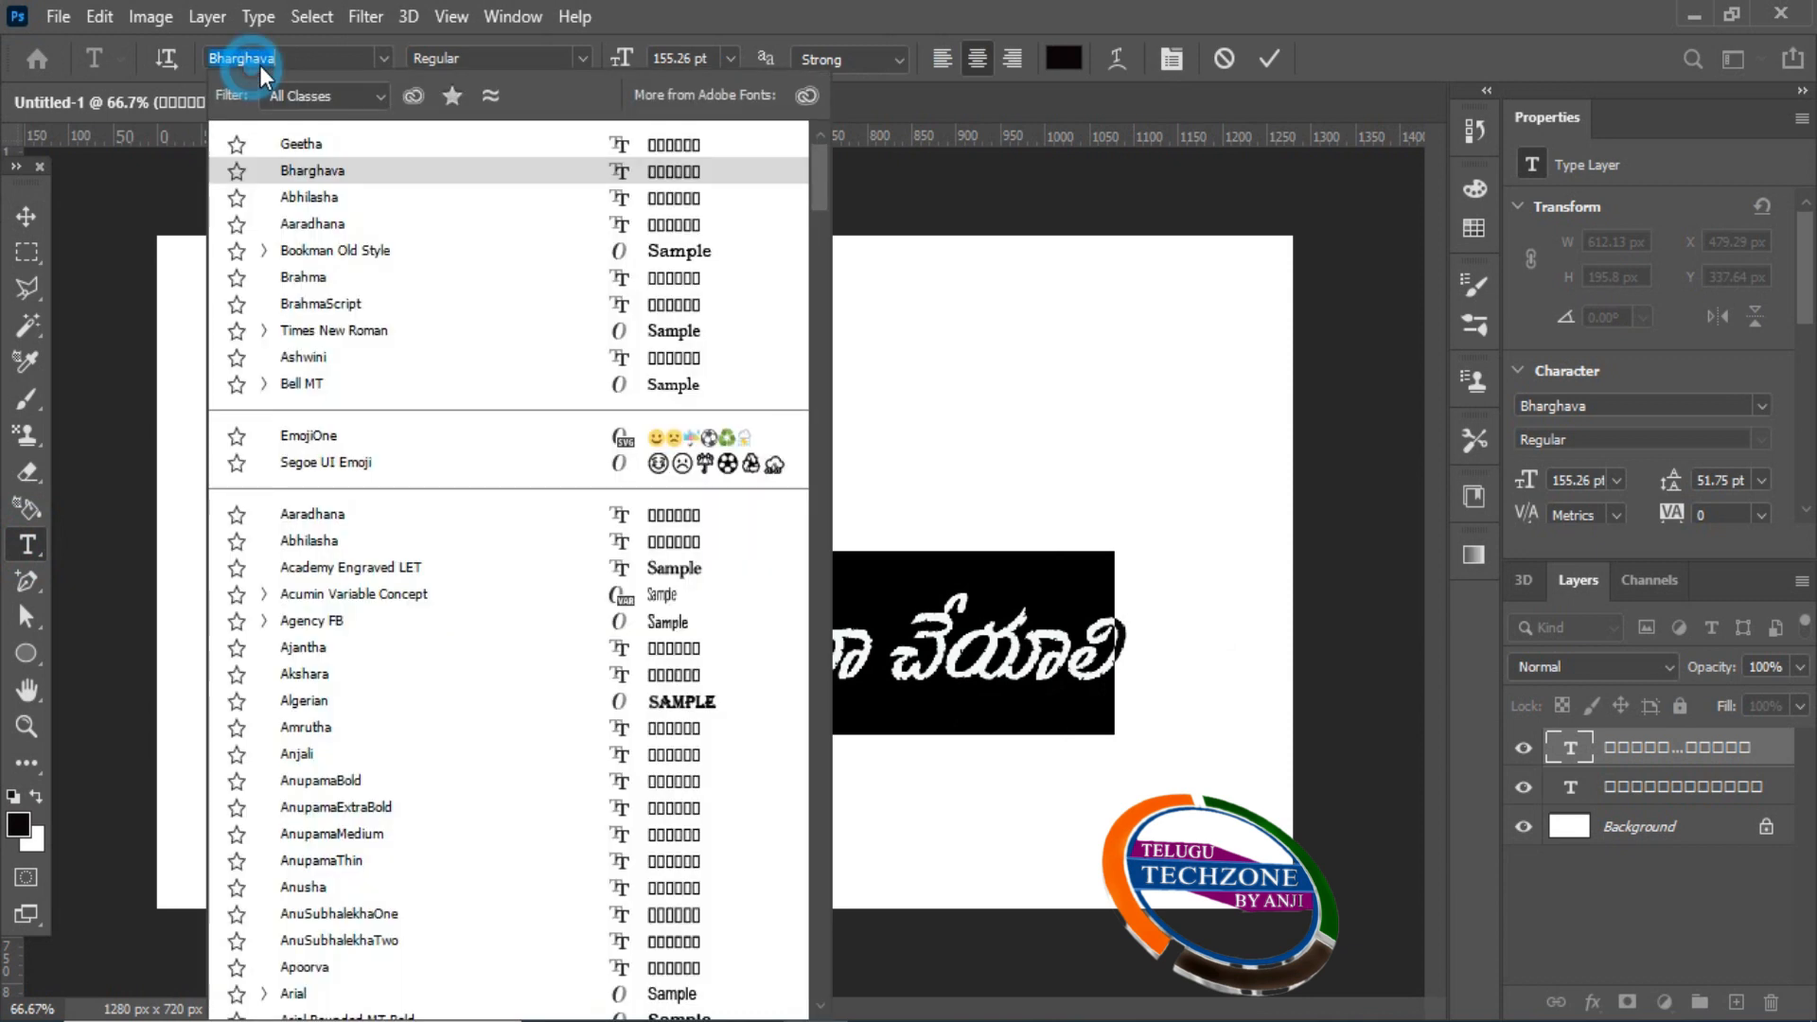
pyautogui.press('Down')
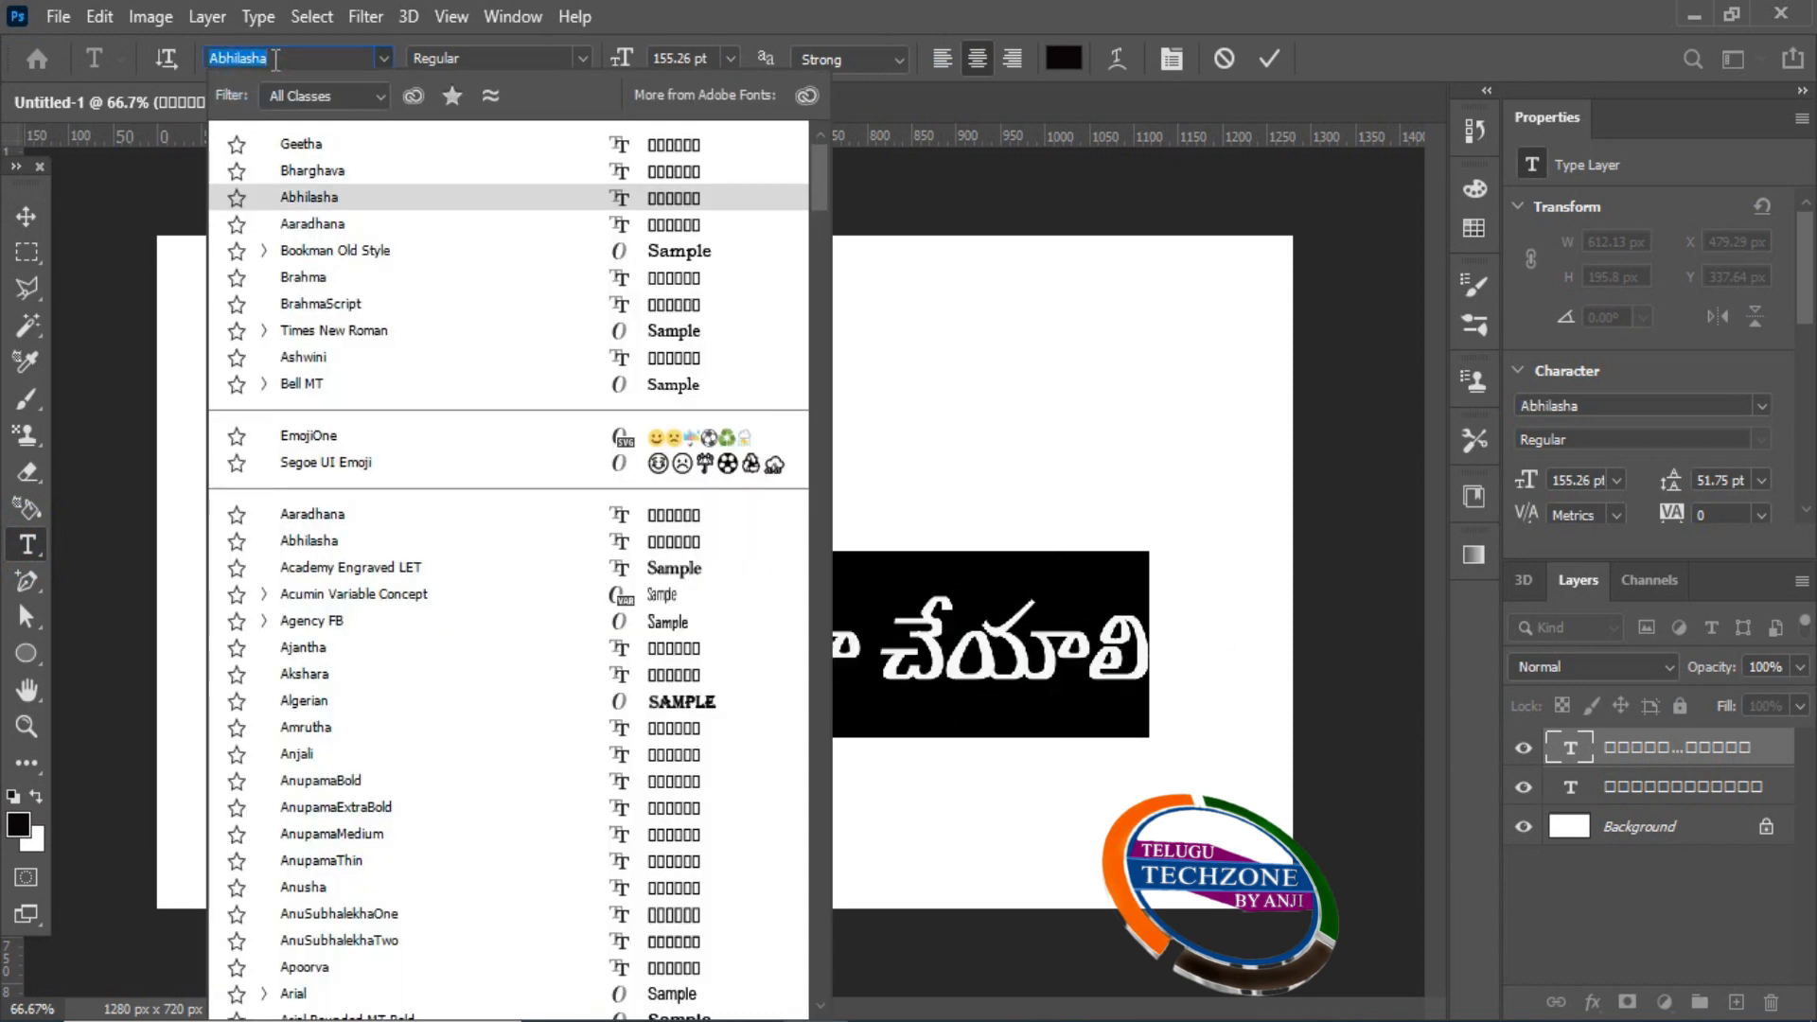
pyautogui.press('Return')
pyautogui.click(681, 662)
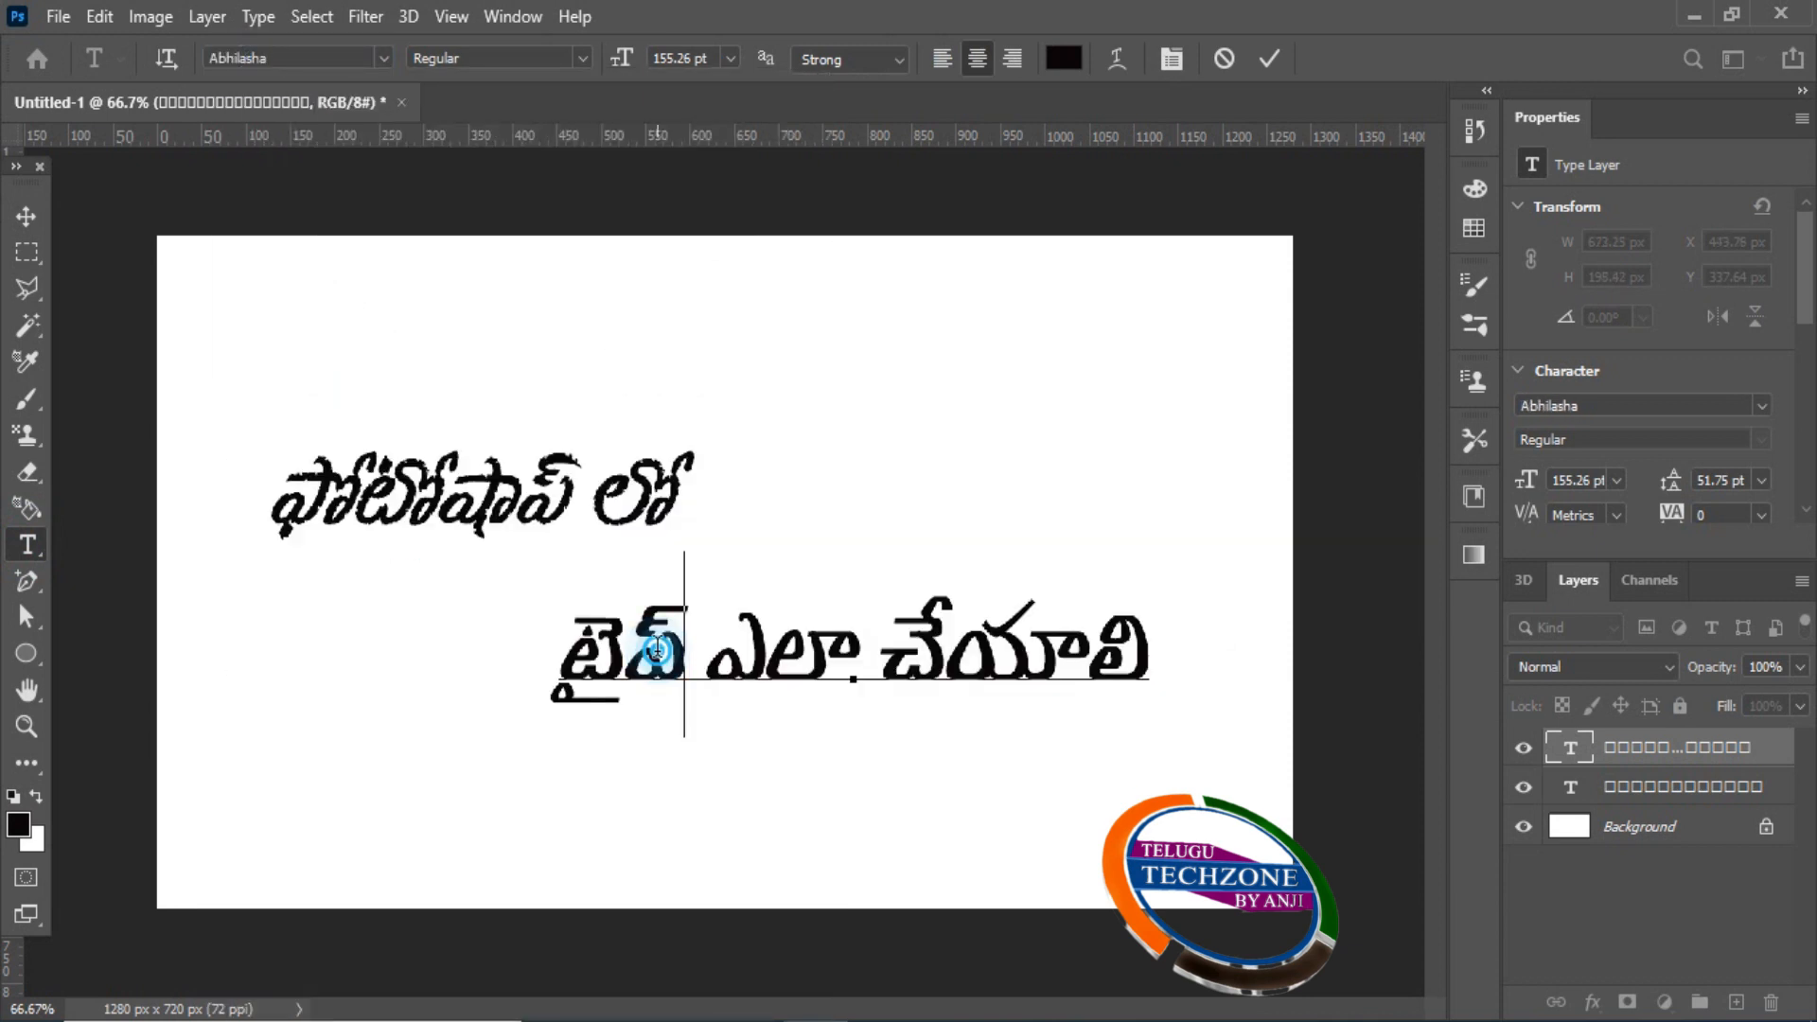
pyautogui.click(25, 215)
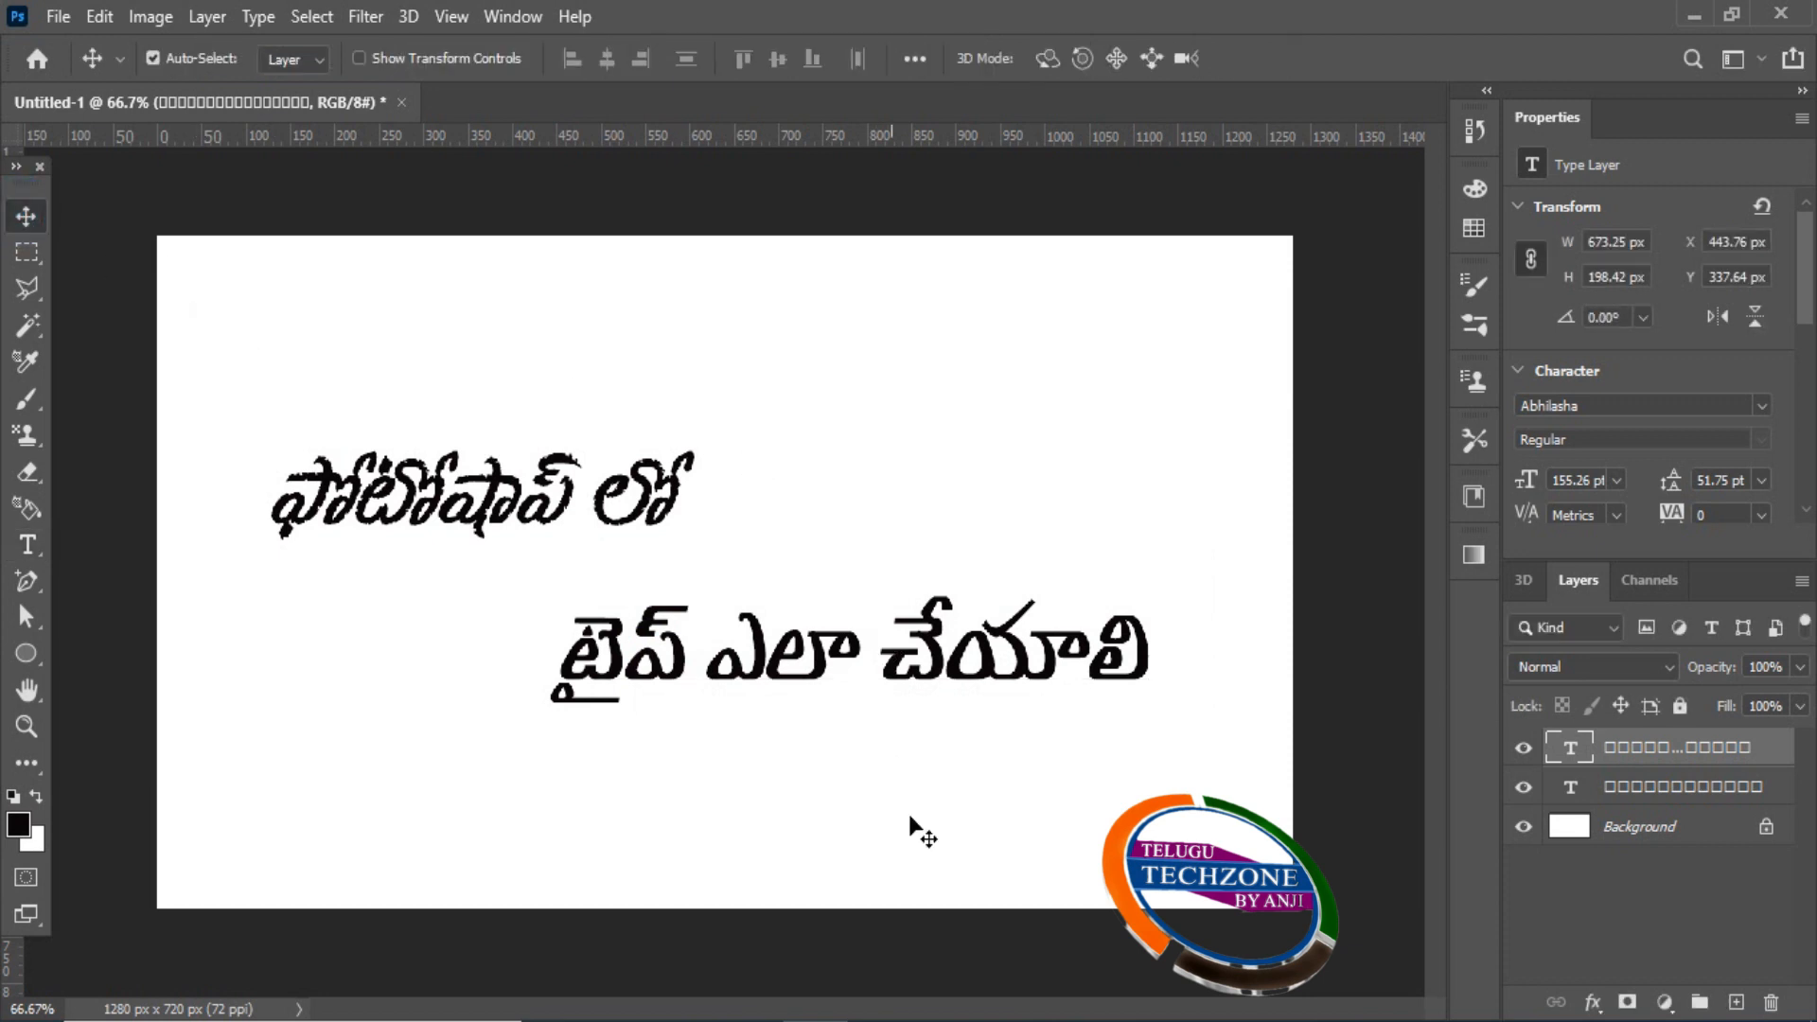